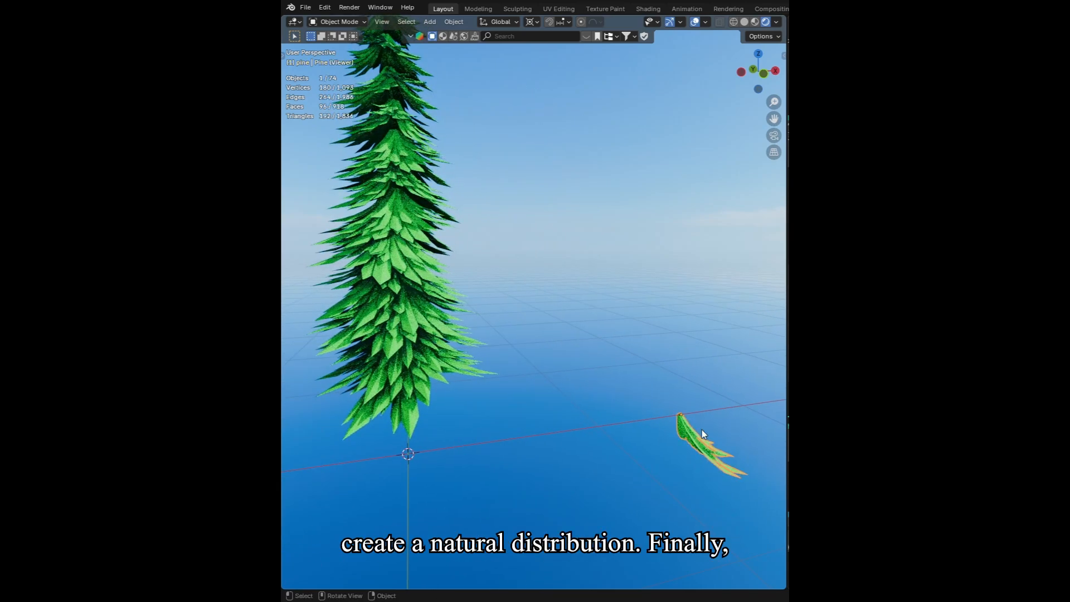
middle_click_drag(701, 430, 647, 411)
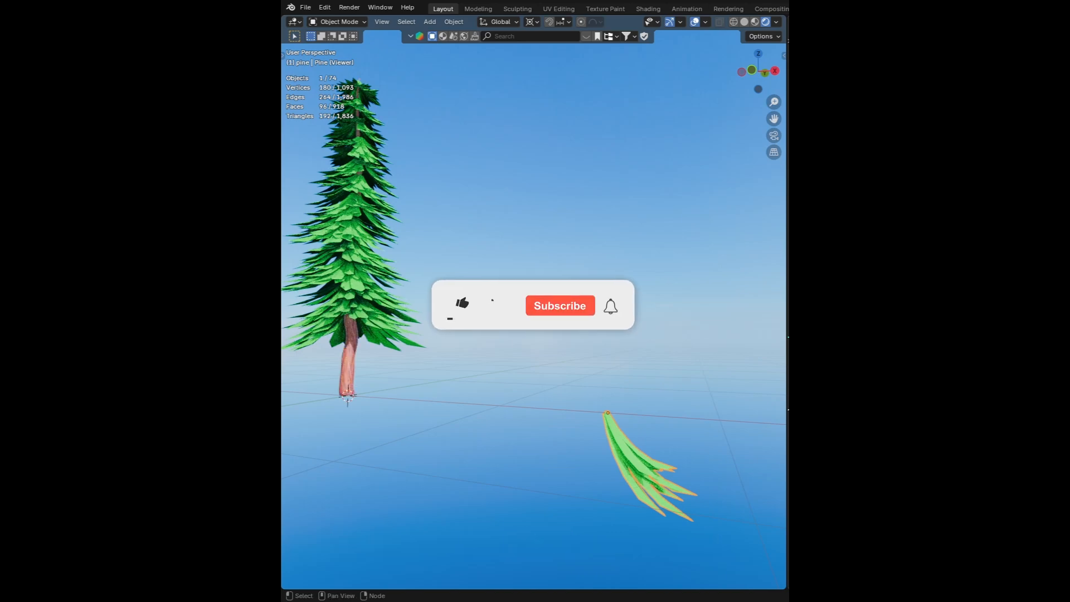
middle_click_drag(556, 345, 594, 394, "shift")
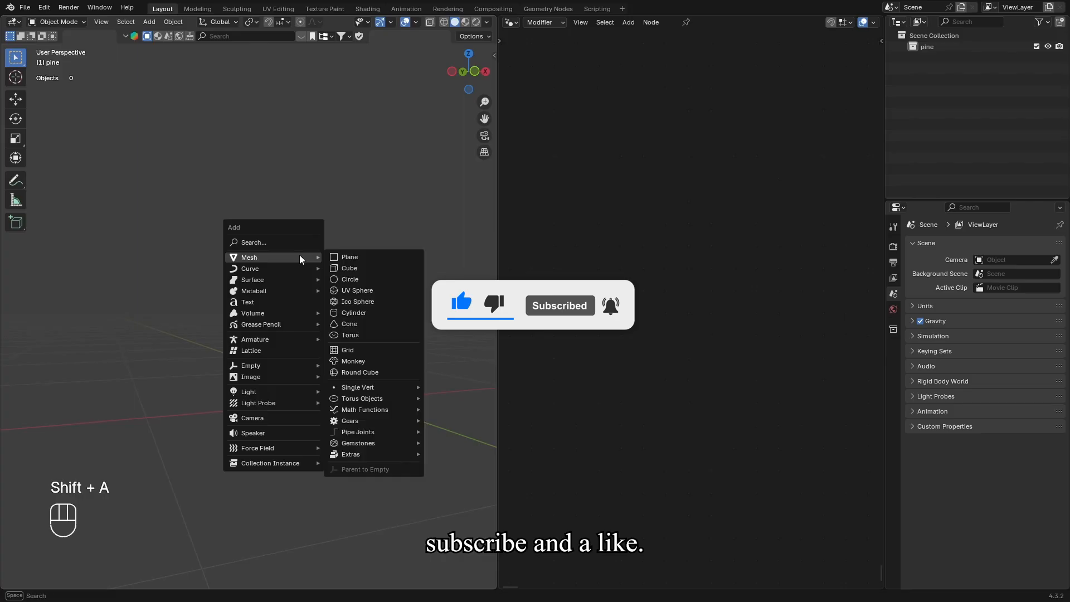
- Add a plane mesh and create a new geometry node tree on it named "pine tree"
left_click(337, 258)
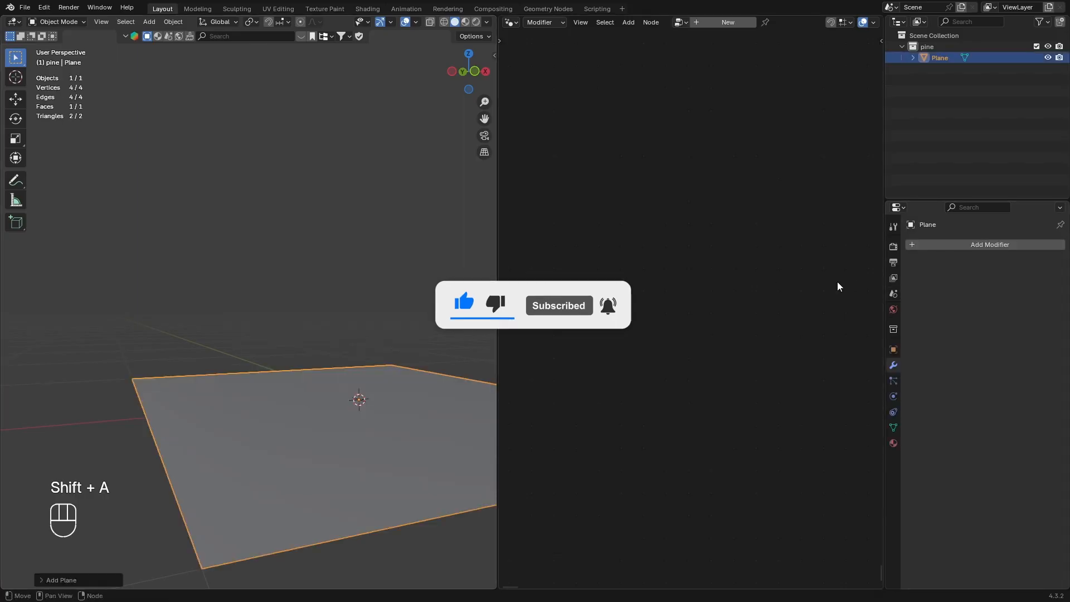
left_click(719, 23)
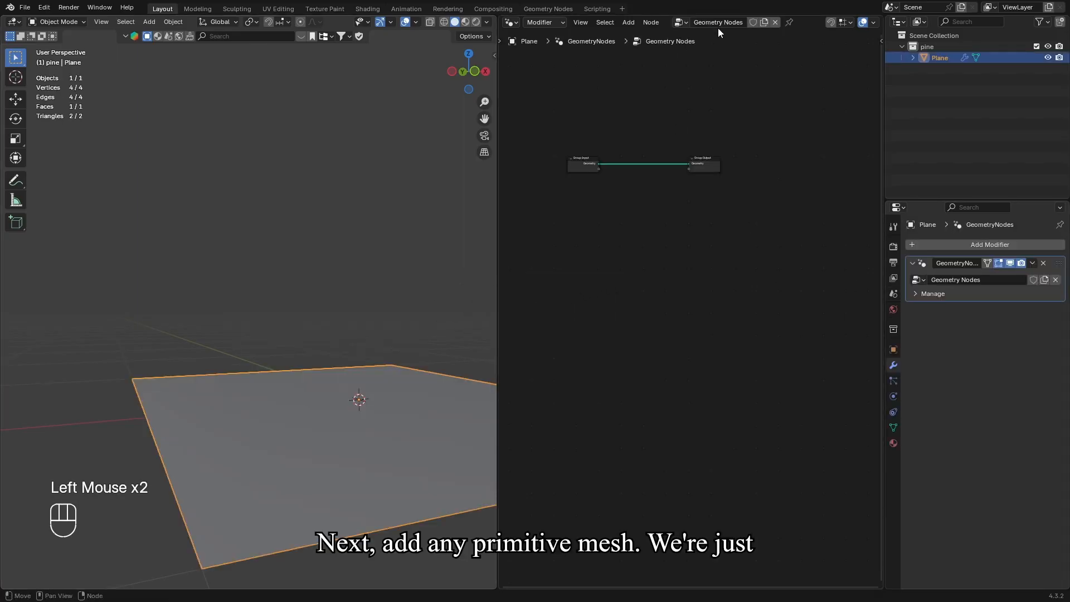
left_click(719, 22)
type("pin")
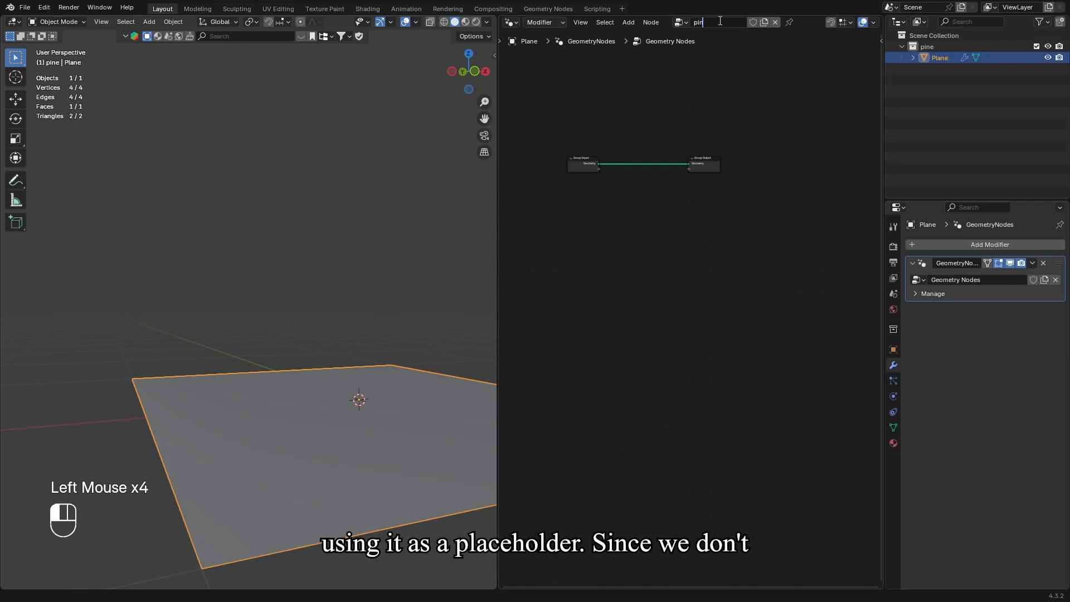
type("e tree")
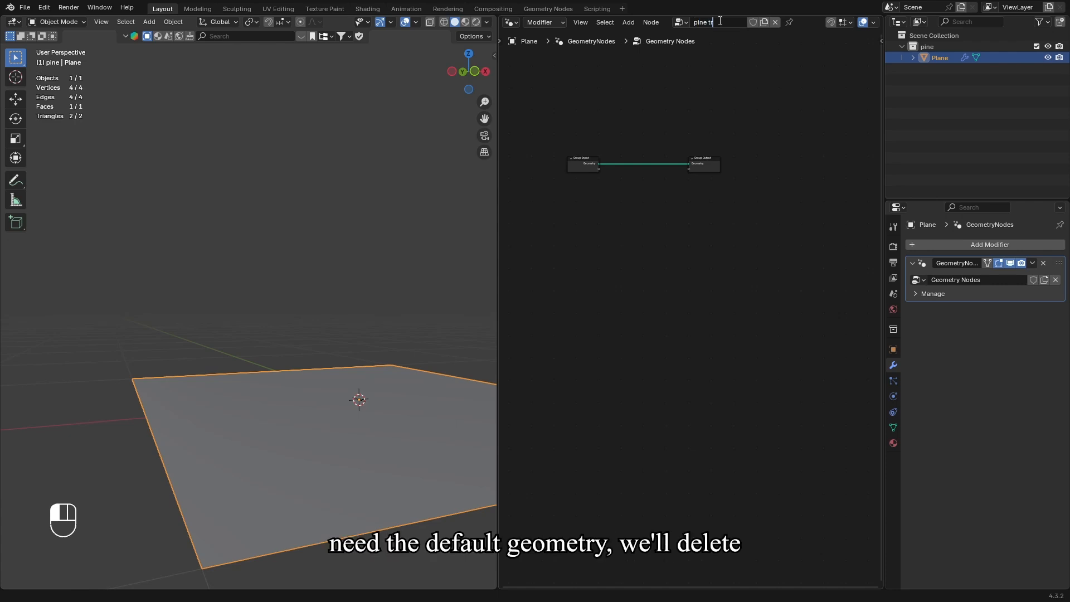
key("Return")
- Delete the Group Input node from the pine tree node tree
left_click(581, 167)
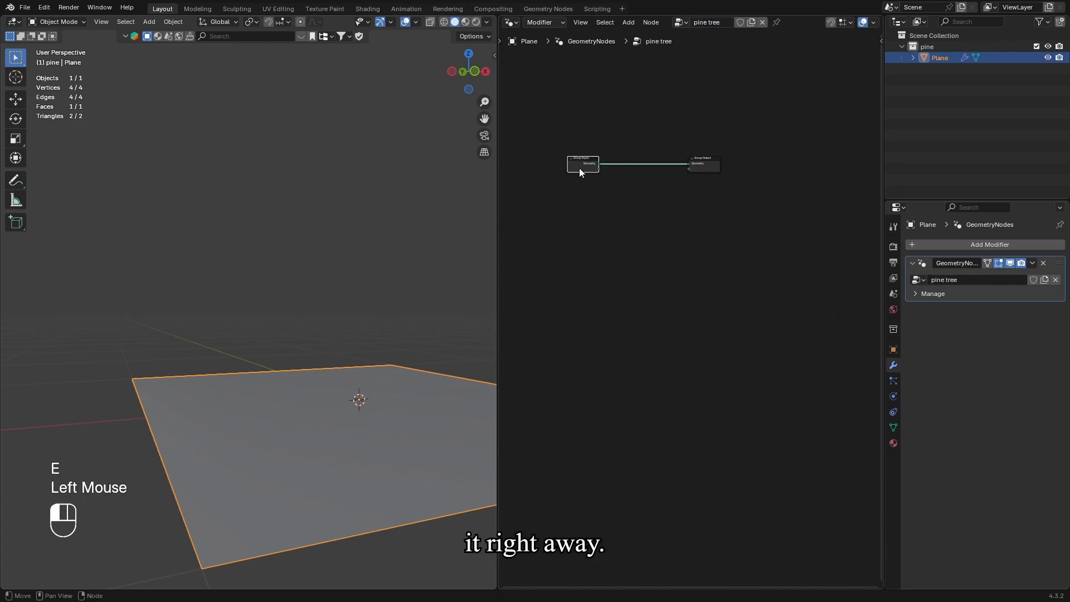
key("x")
- Add a Curve Line node and connect its Curve output to the Group Output's Geometry input
left_click(711, 167)
key("KP_Decimal")
middle_click_drag(664, 321, 687, 287)
scroll(731, 318, "up", 2)
scroll(757, 311, "up", 2)
scroll(687, 287, "up", 1)
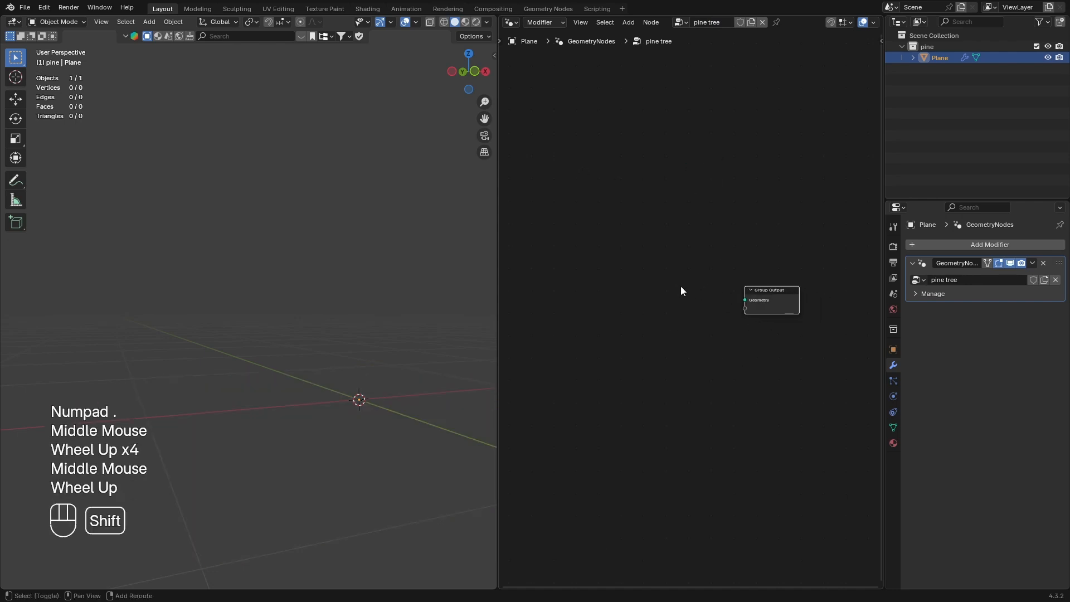
key("shift+a")
type("curve")
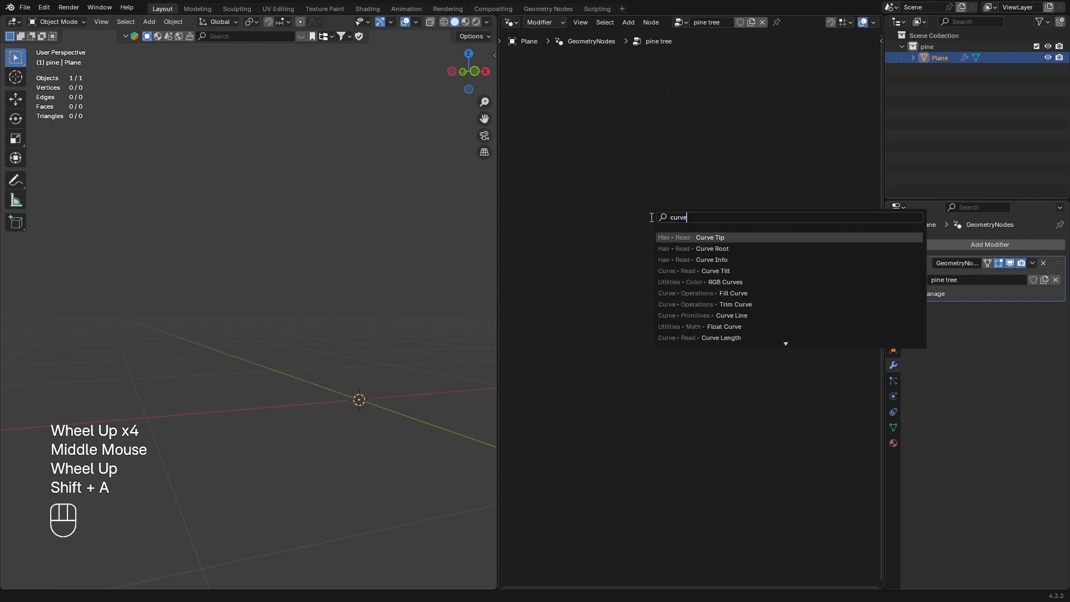
type(" line")
key("Return")
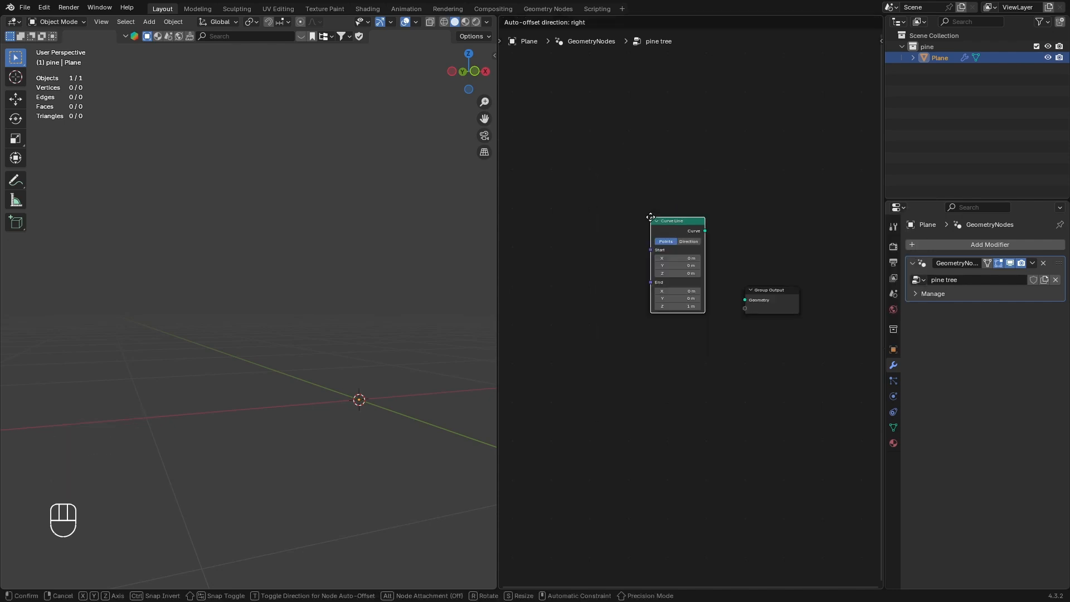
left_click(637, 283)
left_click_drag(692, 295, 745, 300)
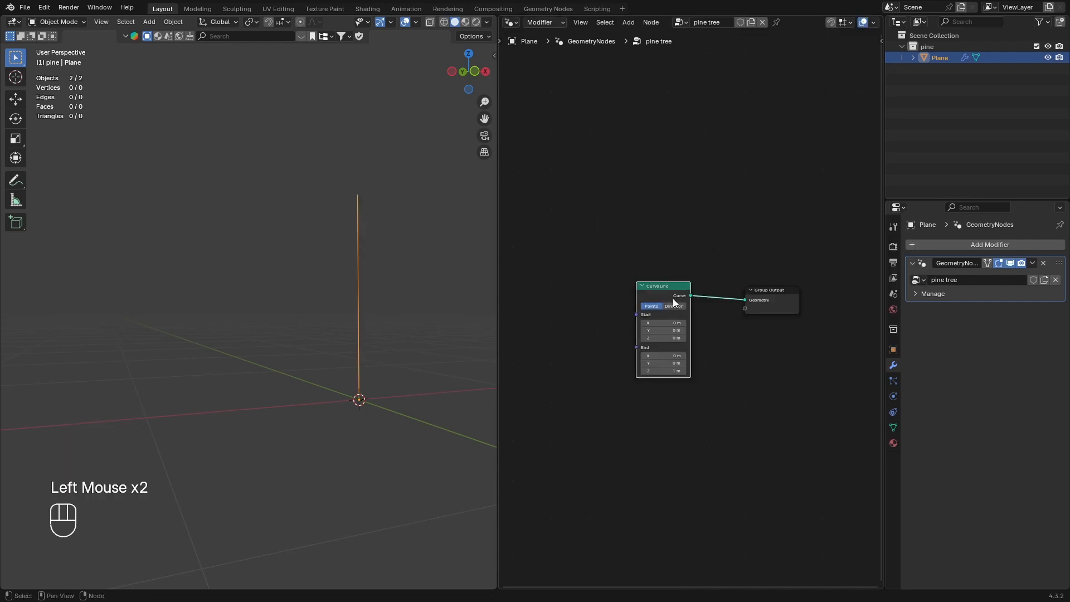
- Add a Combine XYZ node feeding its Vector into the Curve Line's End input
left_click_drag(637, 348, 608, 357)
type("combi")
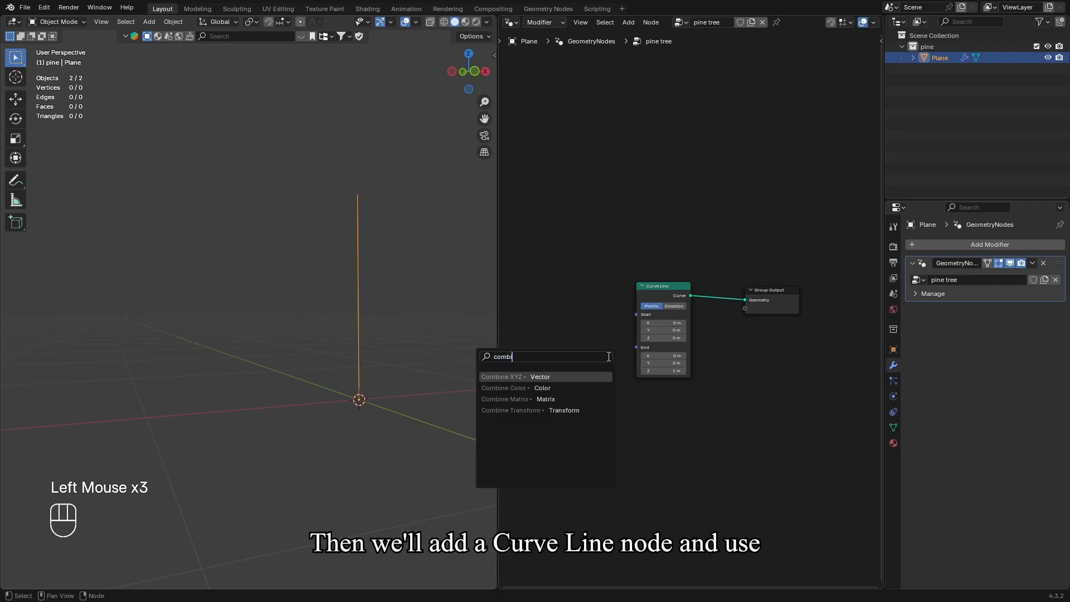
key("Return")
left_click(607, 333)
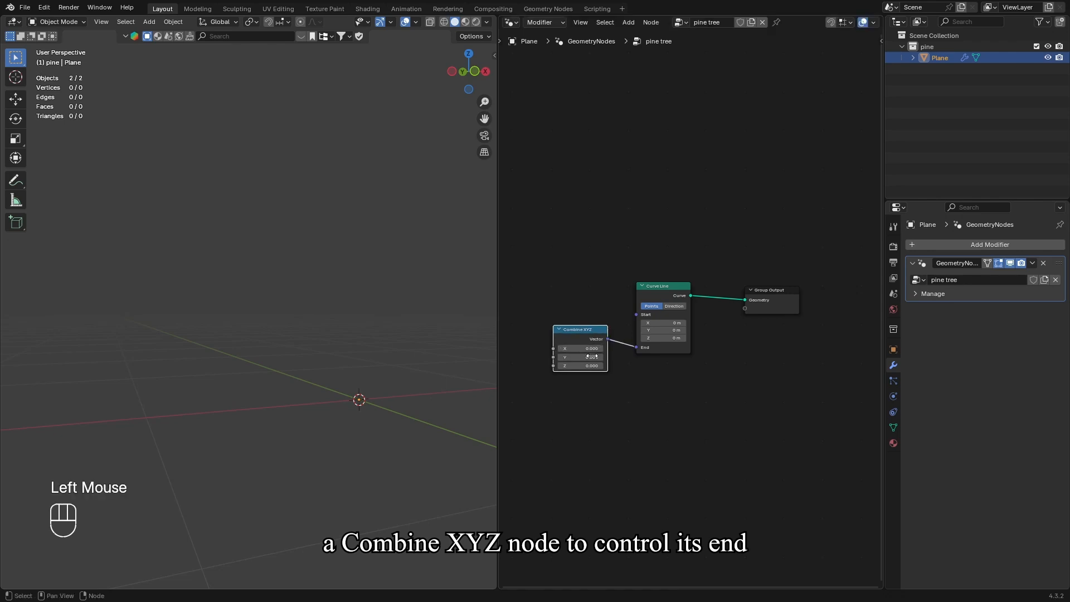
- Set the Curve Line's Start Z value to -0.1 m
left_click(672, 343)
left_click(671, 338)
type("-0.1")
key("Return")
- Expose the Combine XYZ node's Z value through a Group Input node placed before it
middle_click_drag(671, 337, 694, 356)
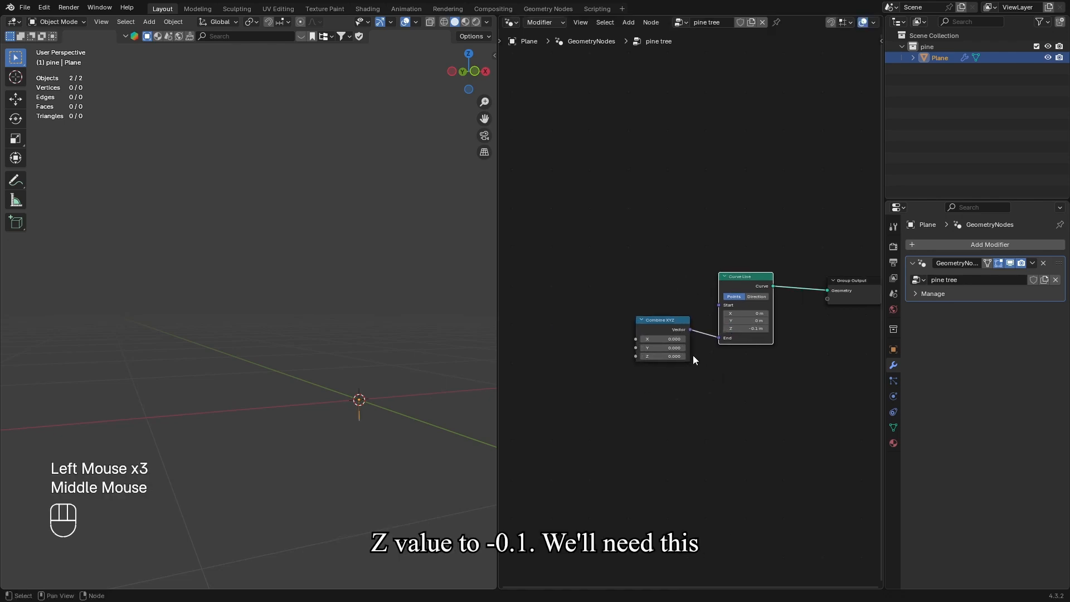
scroll(694, 355, "up", 4)
left_click_drag(593, 390, 463, 390)
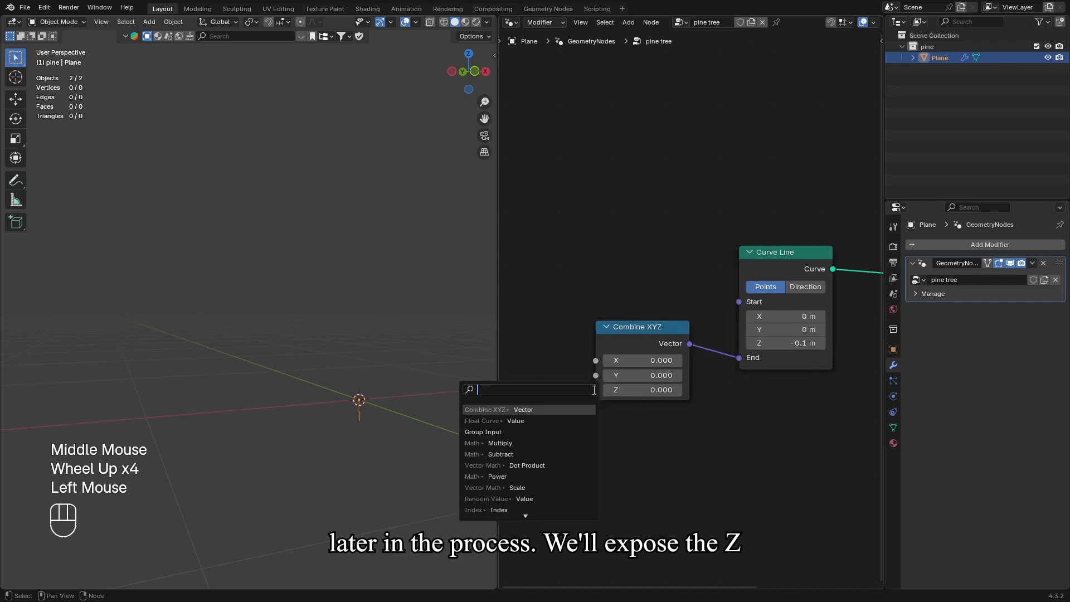
left_click_drag(593, 390, 558, 400)
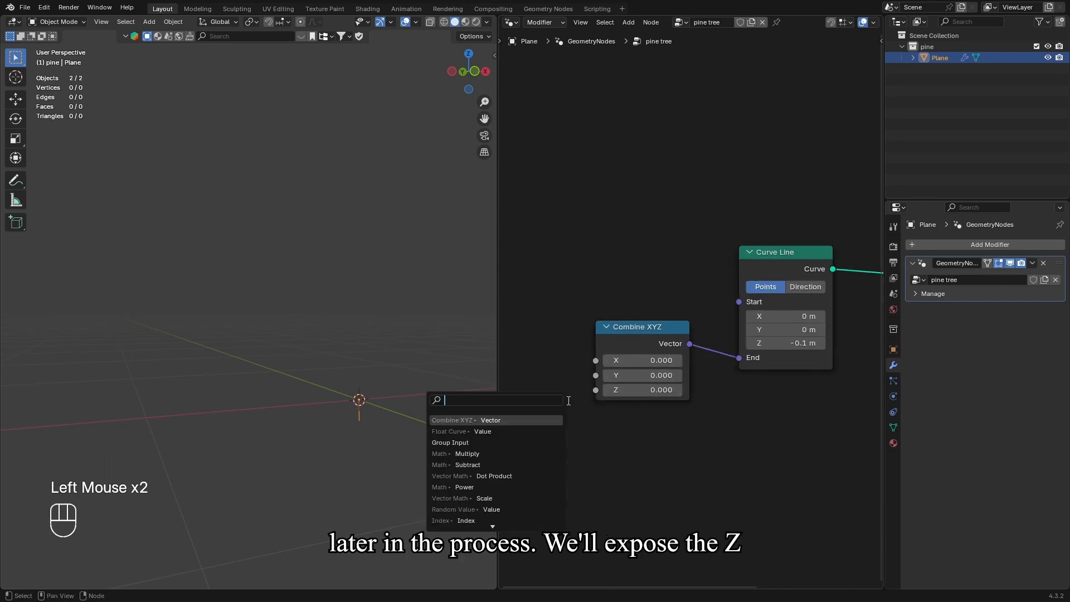
key("Down")
key("Return")
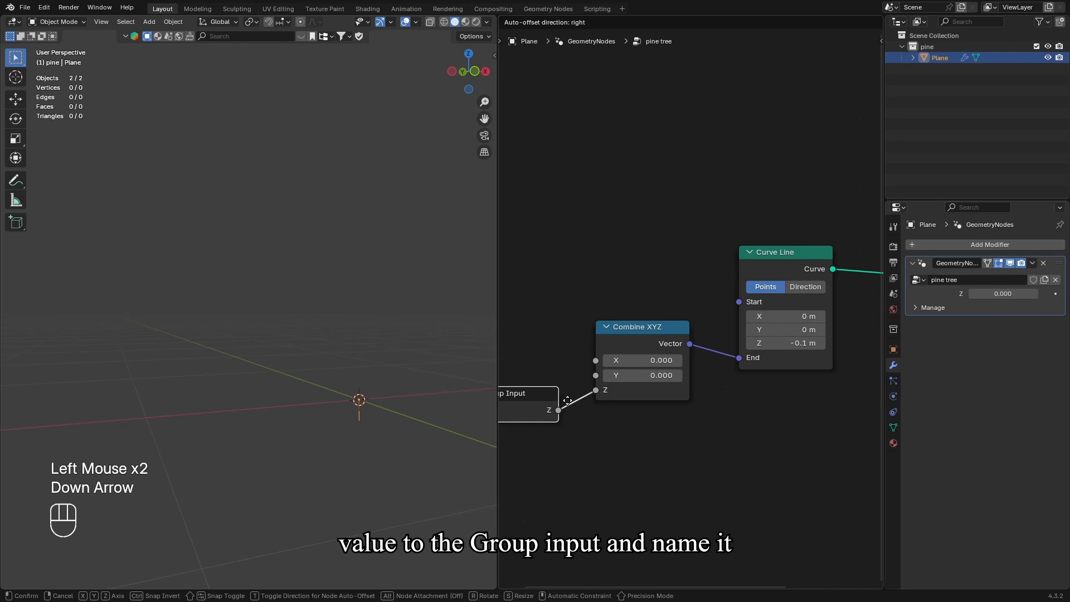
left_click(558, 387)
- Rename the exposed Z group socket to "Trunk Height"
key("n")
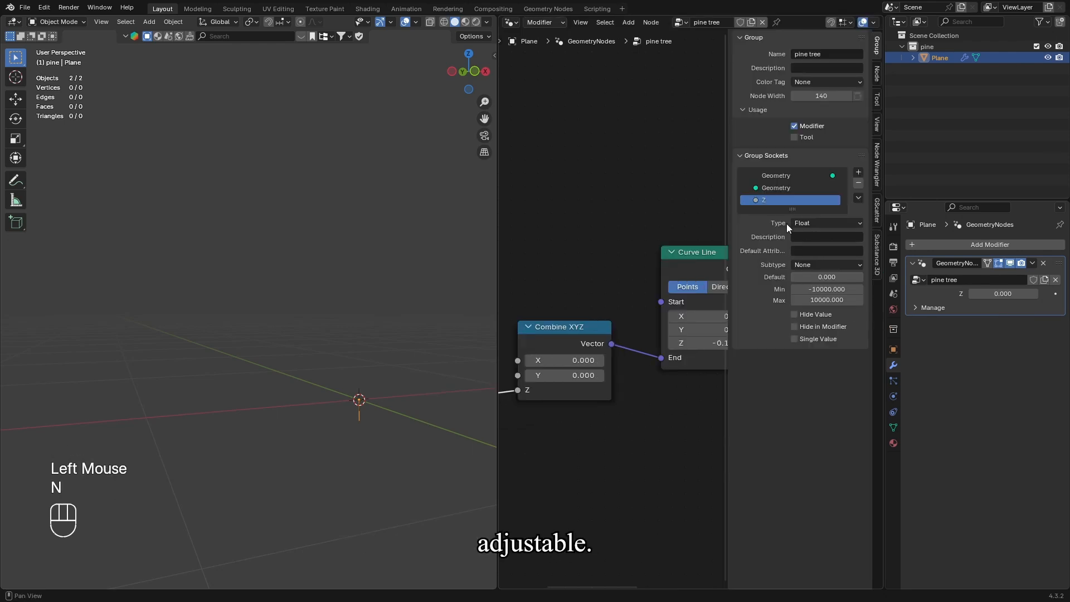
left_click(785, 203)
type("Trun")
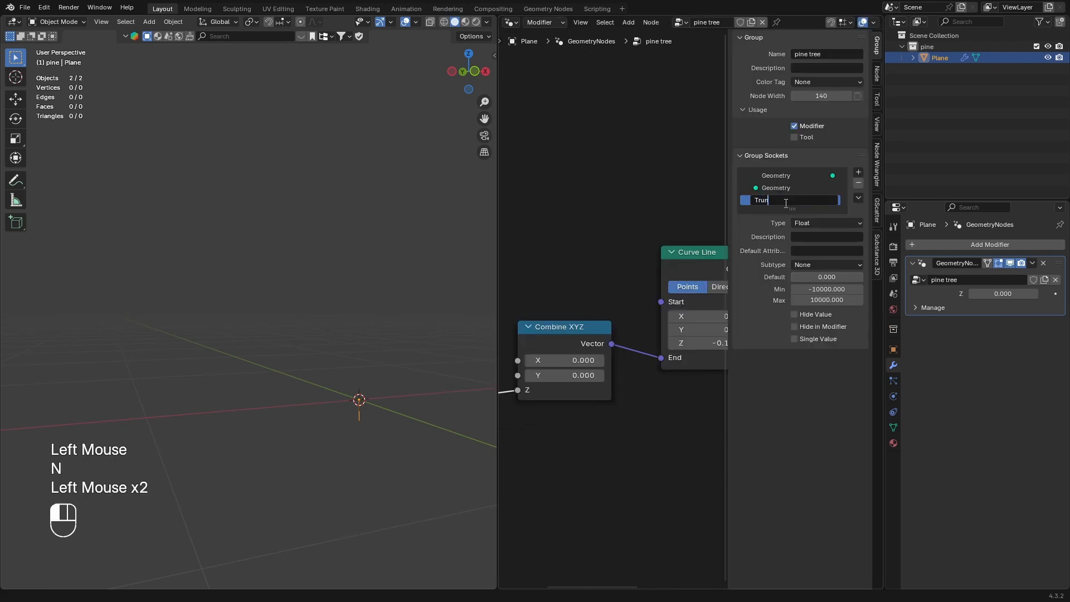
type("k Height")
key("Return")
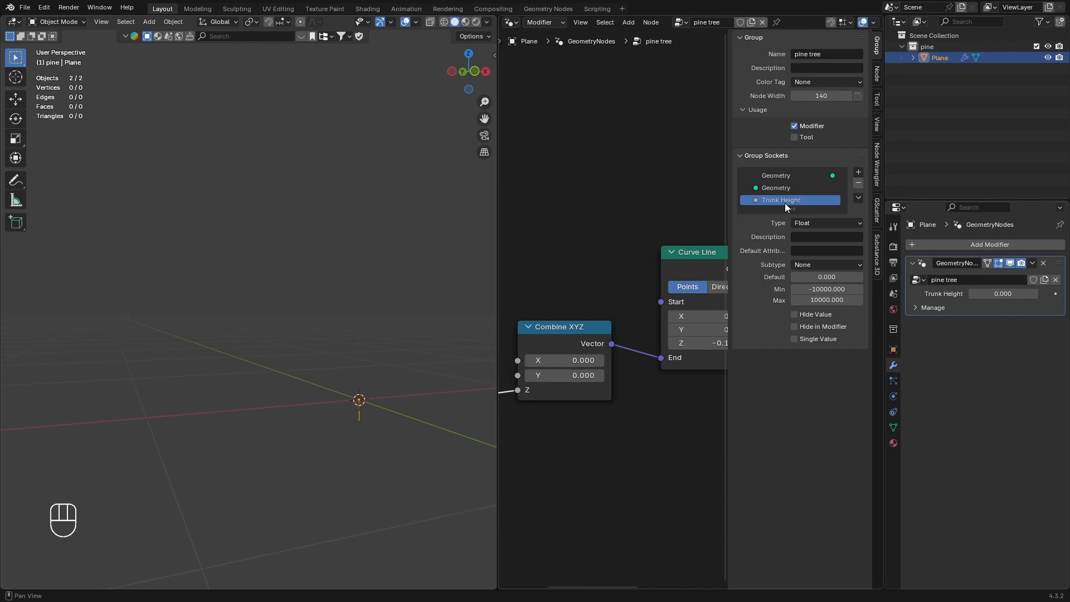
key("n")
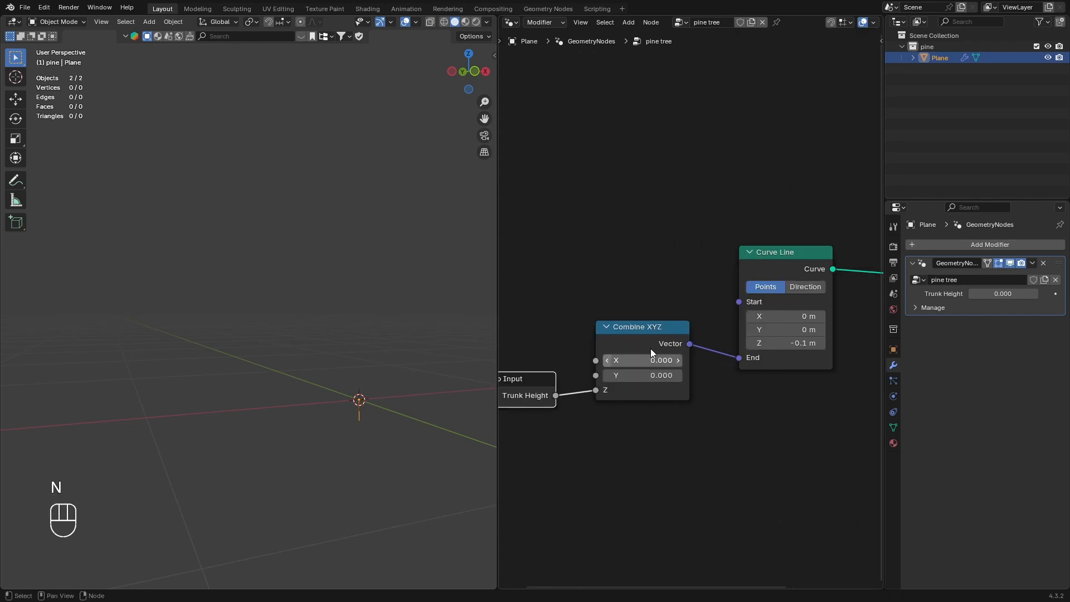
- Set the modifier's Trunk Height to 2
left_click(1003, 294)
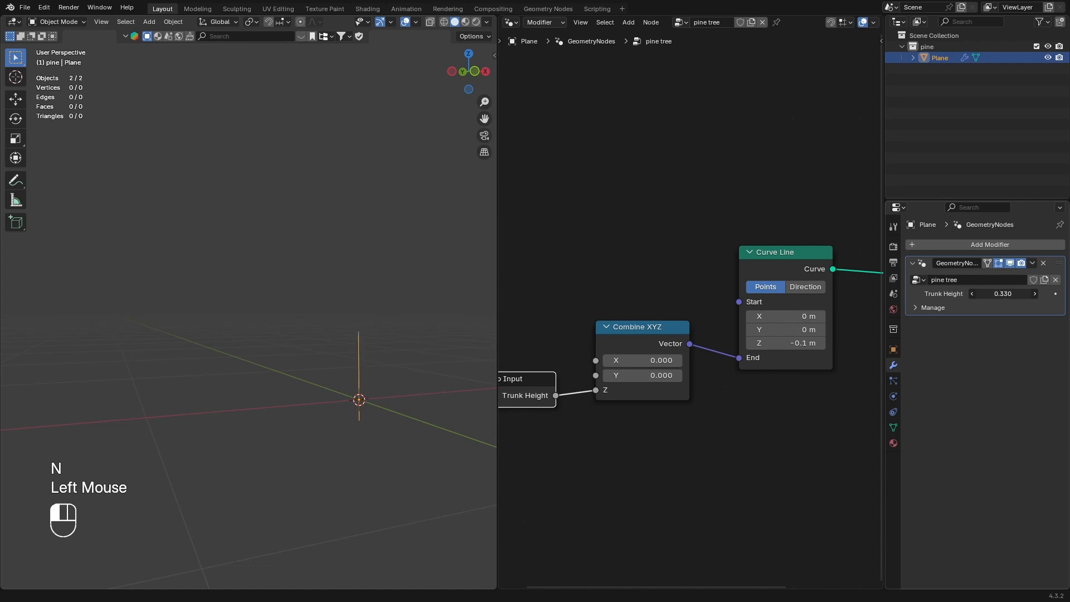
left_click(1004, 294)
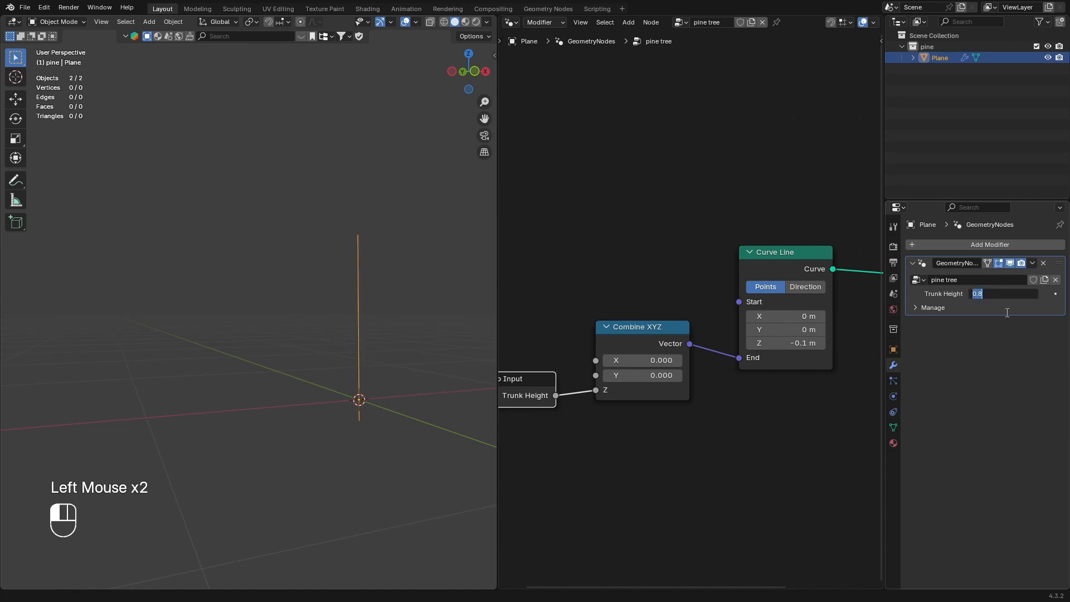
scroll(389, 269, "down", 2)
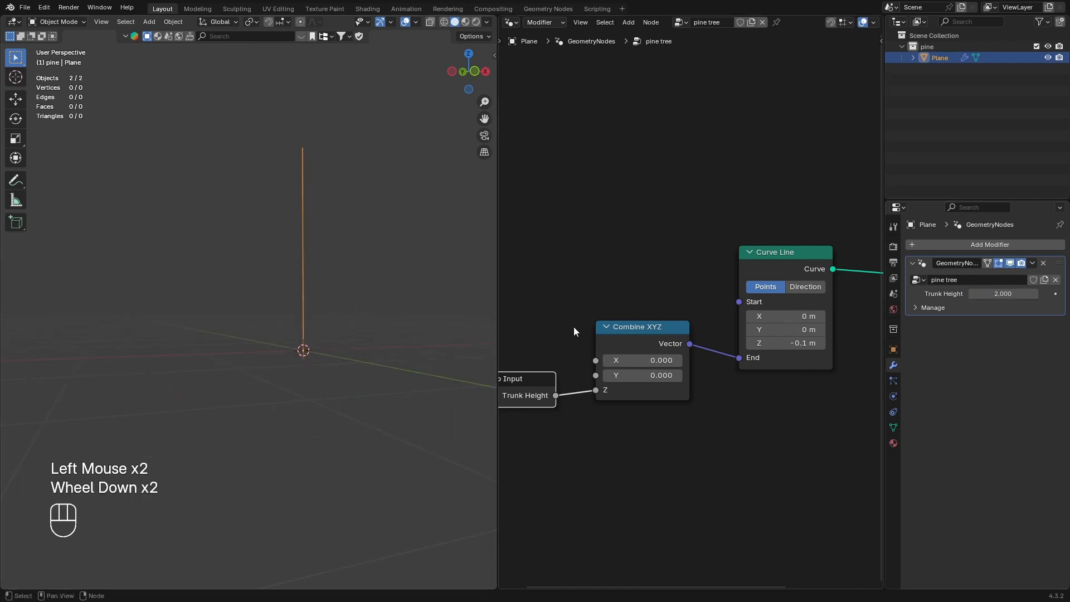
- Insert a Resample Curve node between the Curve Line and Group Output nodes
scroll(733, 350, "down", 2)
middle_click_drag(763, 329, 734, 344)
key("shift+a")
mouse_move(735, 343)
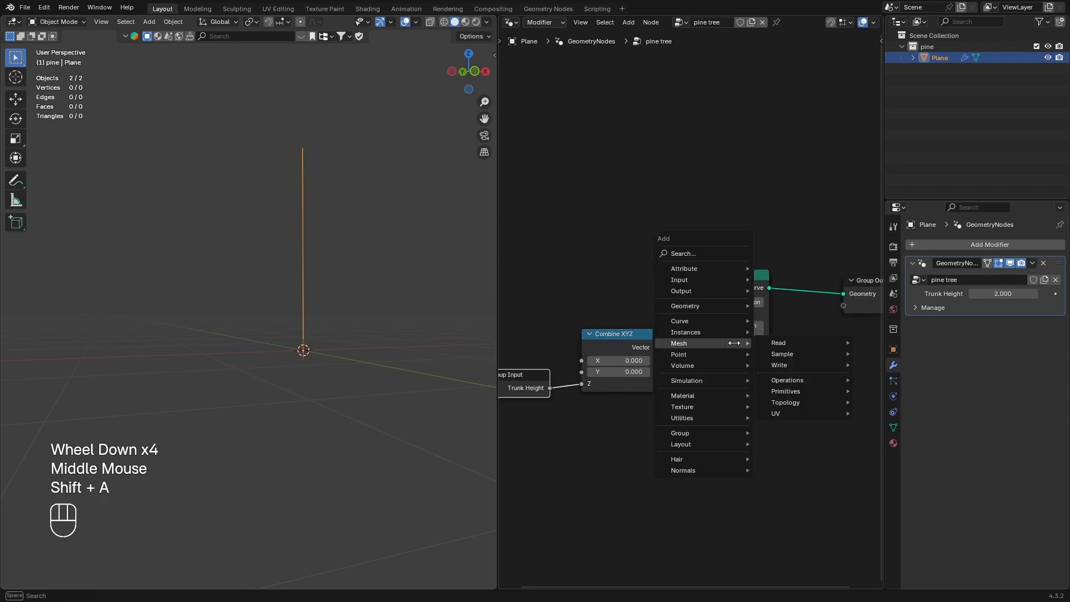
type("resa")
left_click(801, 360)
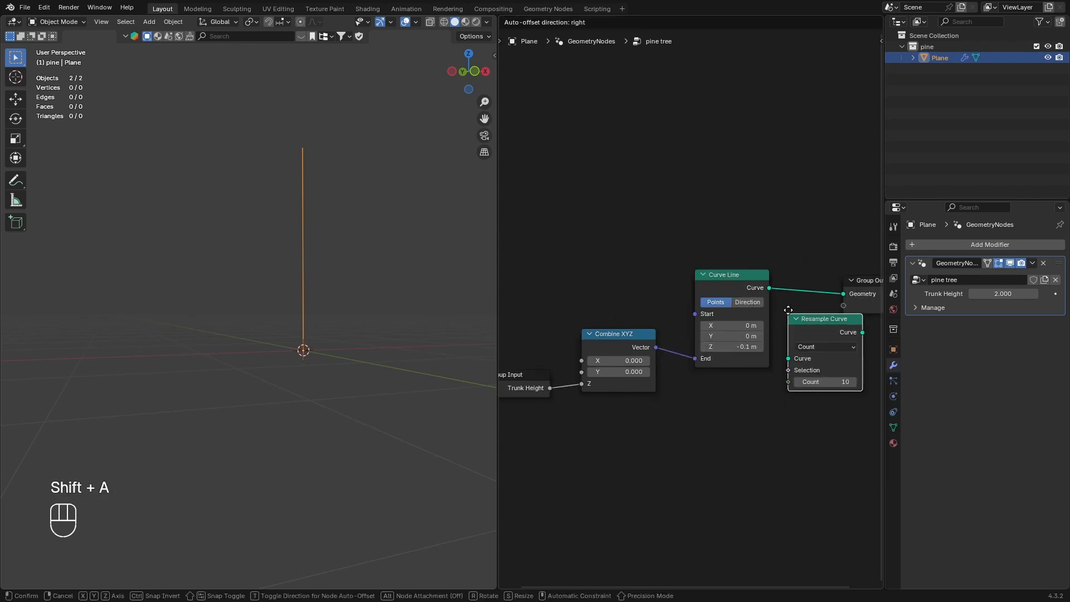
left_click(789, 265)
- Expose the Resample Curve's Count through a new Group Input node placed below the Curve Line
middle_click_drag(761, 311, 664, 319)
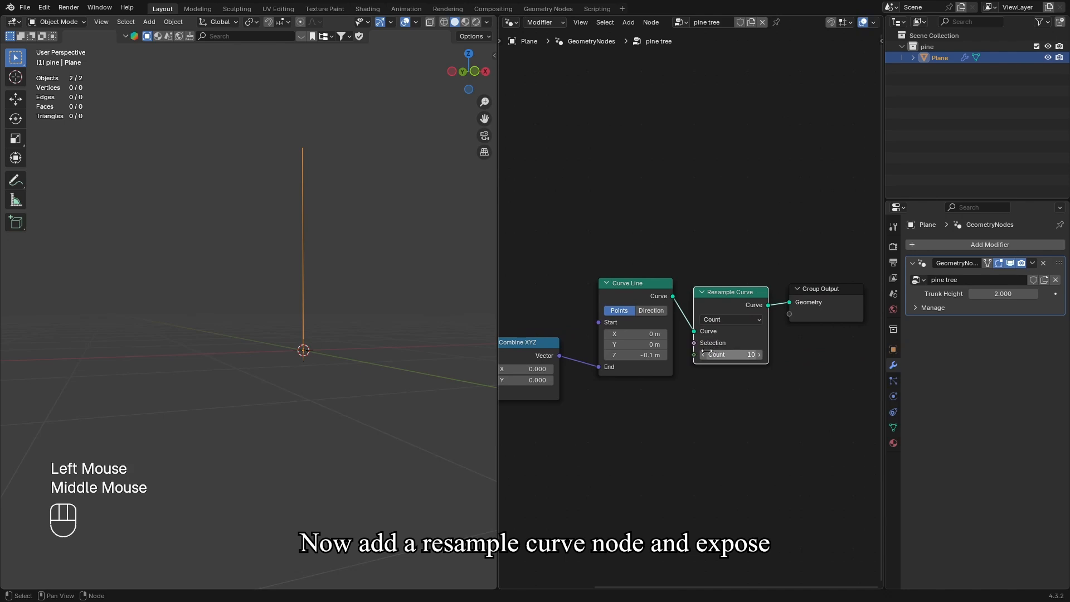
left_click_drag(694, 354, 674, 396)
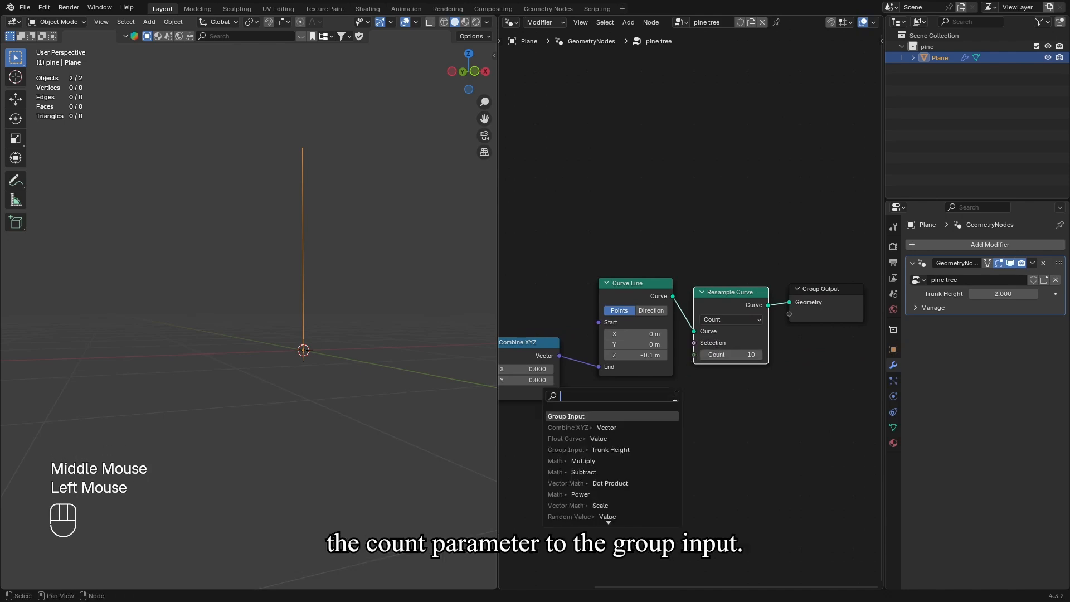
left_click(633, 417)
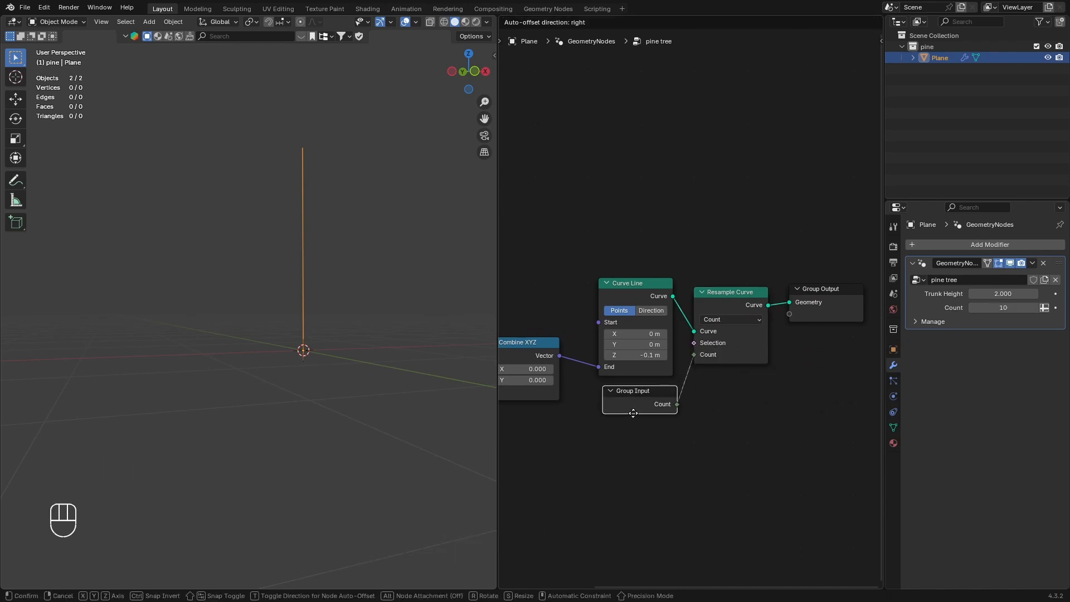
left_click(633, 413)
- Rename the exposed Count group socket to "Height Resolution"
key("n")
scroll(790, 207, "down", 2)
double_click(785, 198)
type("Height ")
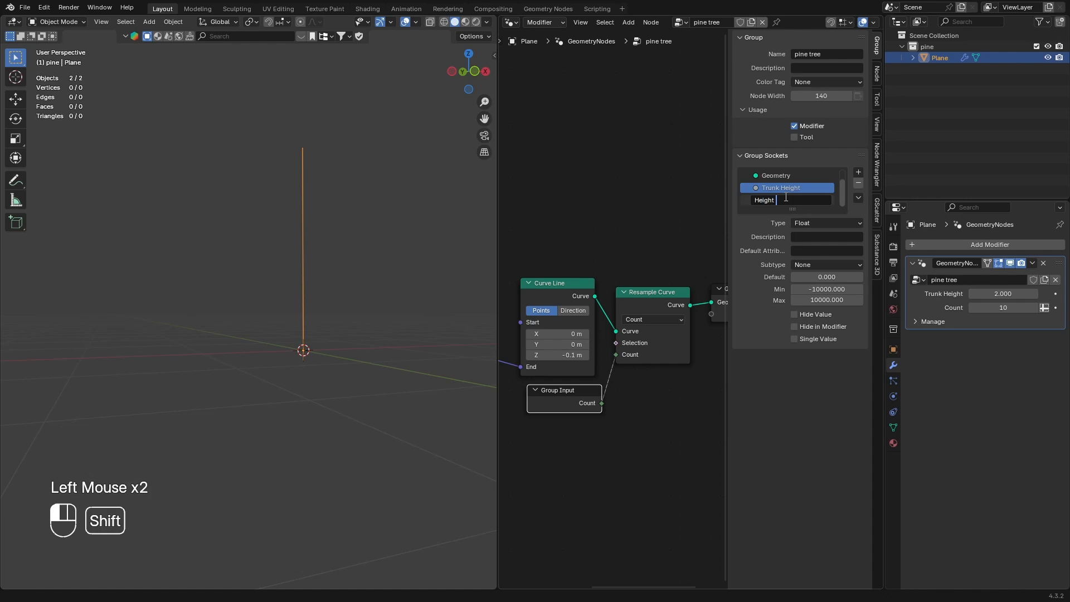
type("Resol")
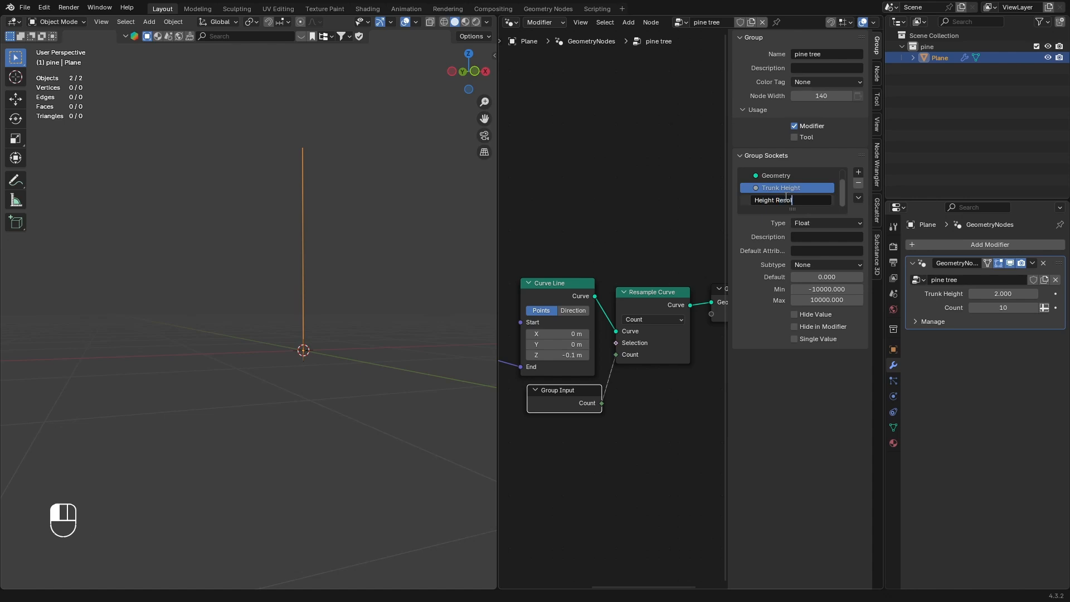
type("ution")
key("Return")
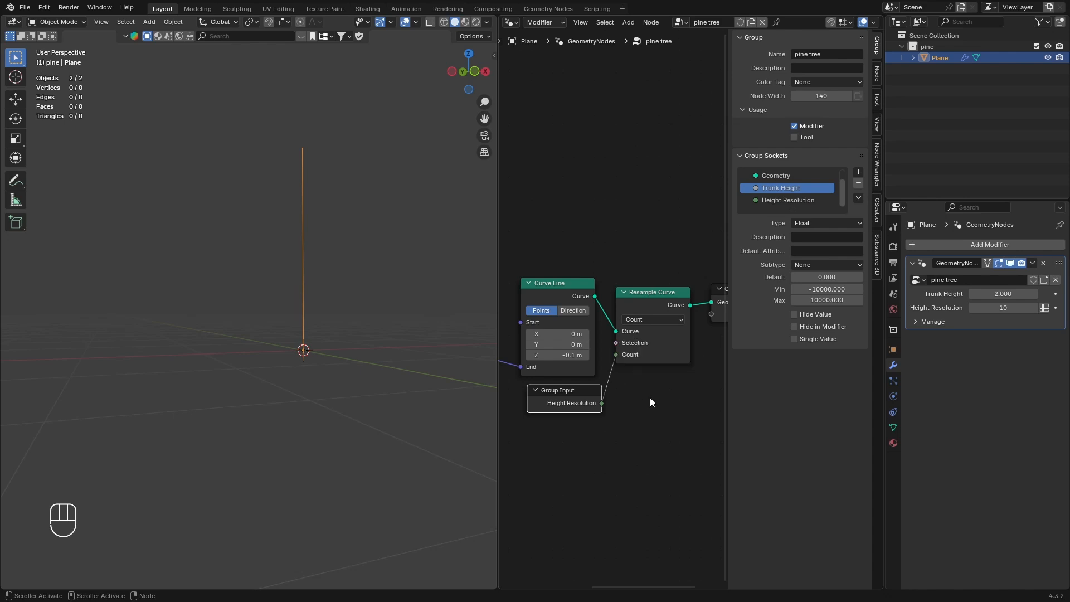
key("n")
- Move the Group Output aside and insert a Set Position node after the Resample Curve node
middle_click_drag(724, 391, 681, 405)
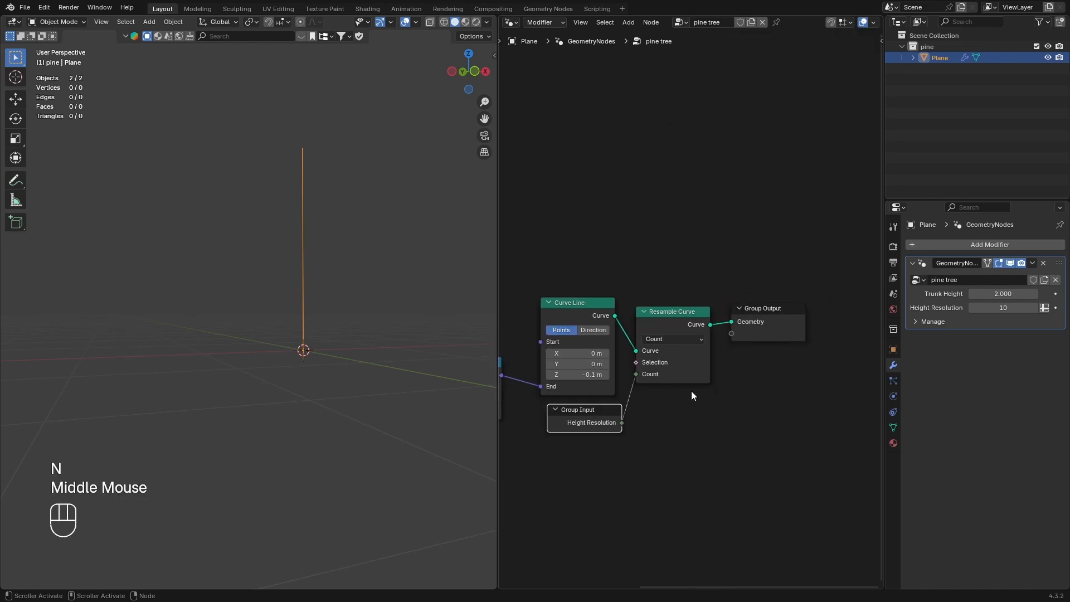
left_click_drag(751, 332, 861, 335)
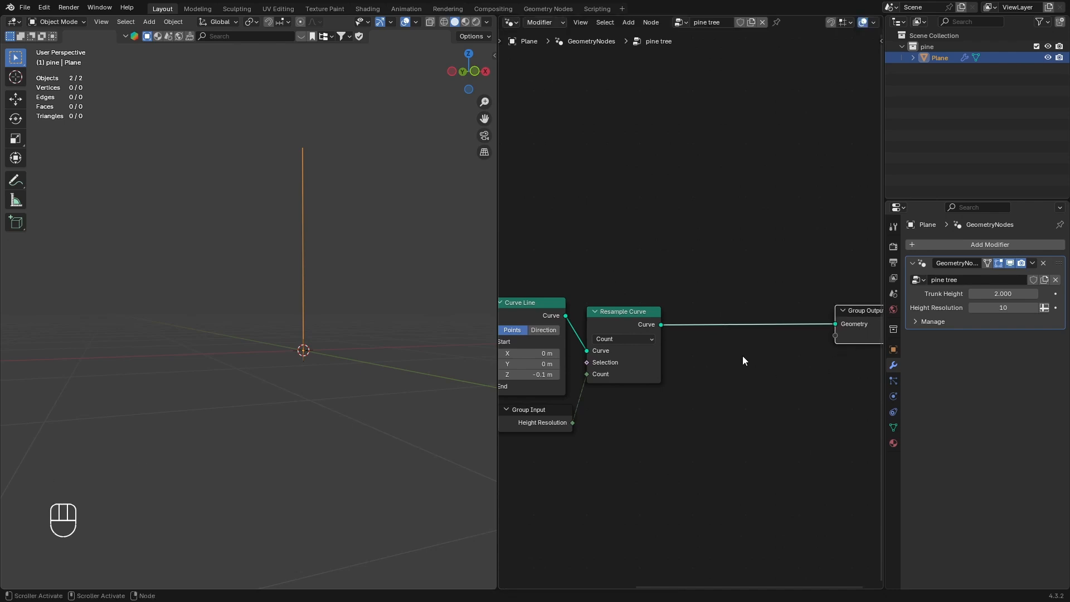
key("shift+a")
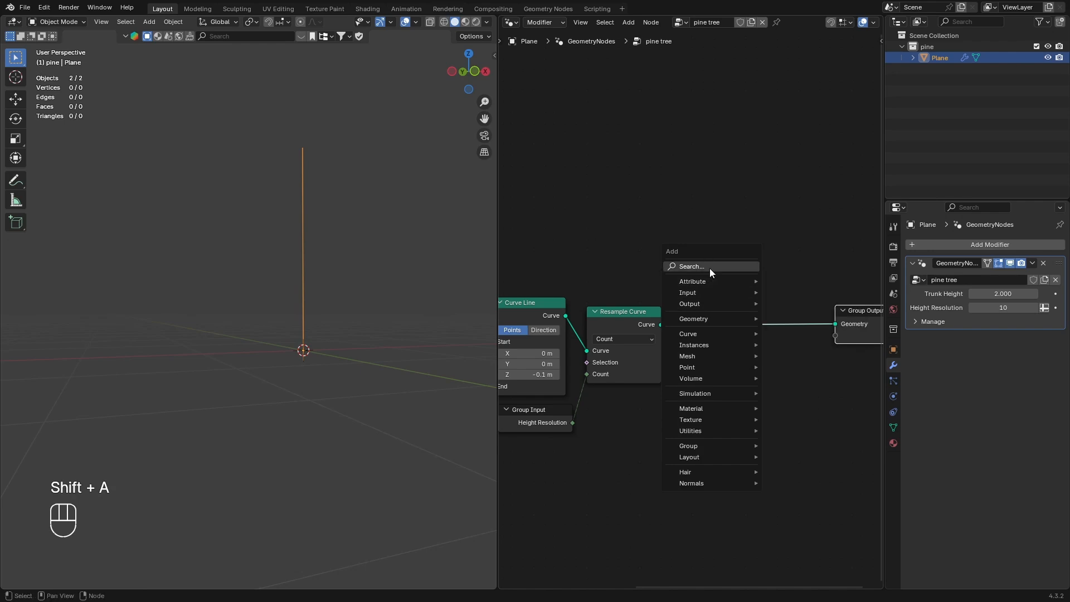
type("set")
left_click(769, 300)
left_click(769, 304)
- Set the modifier's Height Resolution to 6
left_click(997, 308)
type("6")
key("Return")
- Add a Noise Texture node in the free space below the trunk curve nodes
scroll(711, 393, "up", 1)
middle_click_drag(719, 391, 717, 361)
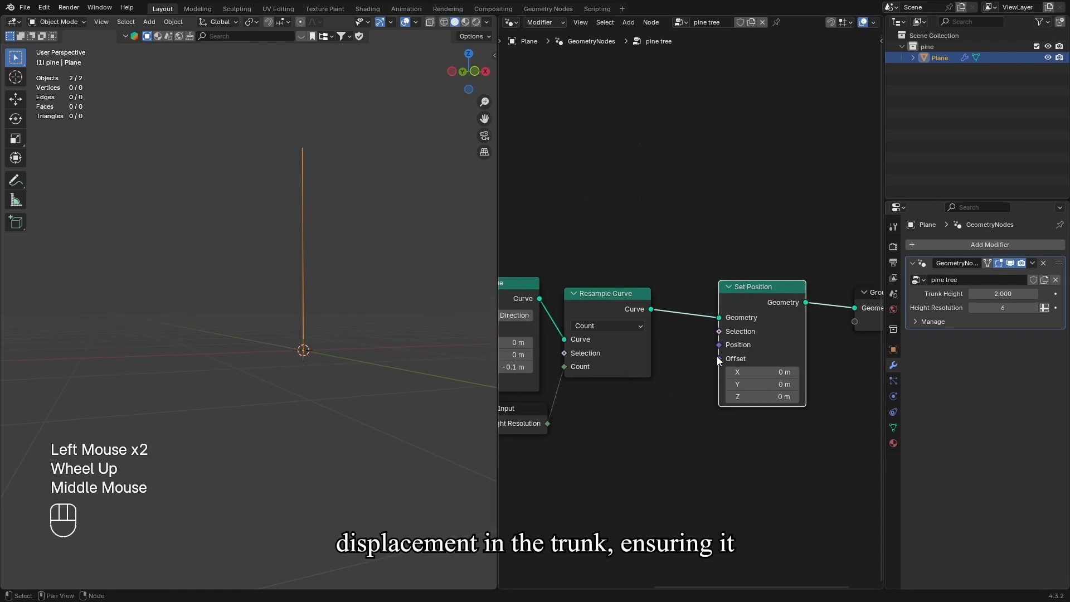
middle_click_drag(651, 440, 696, 386)
scroll(696, 385, "down", 2)
middle_click_drag(592, 435, 619, 414)
key("shift+a")
type("noi")
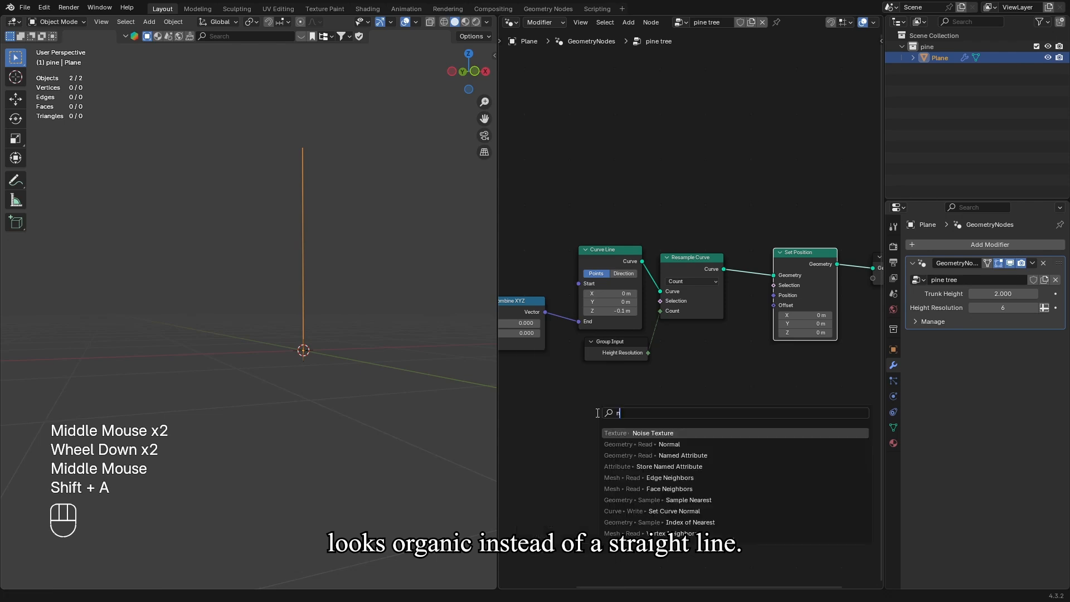
key("Return")
left_click(632, 415)
left_click_drag(605, 428, 591, 444)
- Subtract 0.5 from the Noise Texture's Fac output with a Subtract math node, and arrange both nodes
left_click_drag(628, 443, 642, 421)
type("subt")
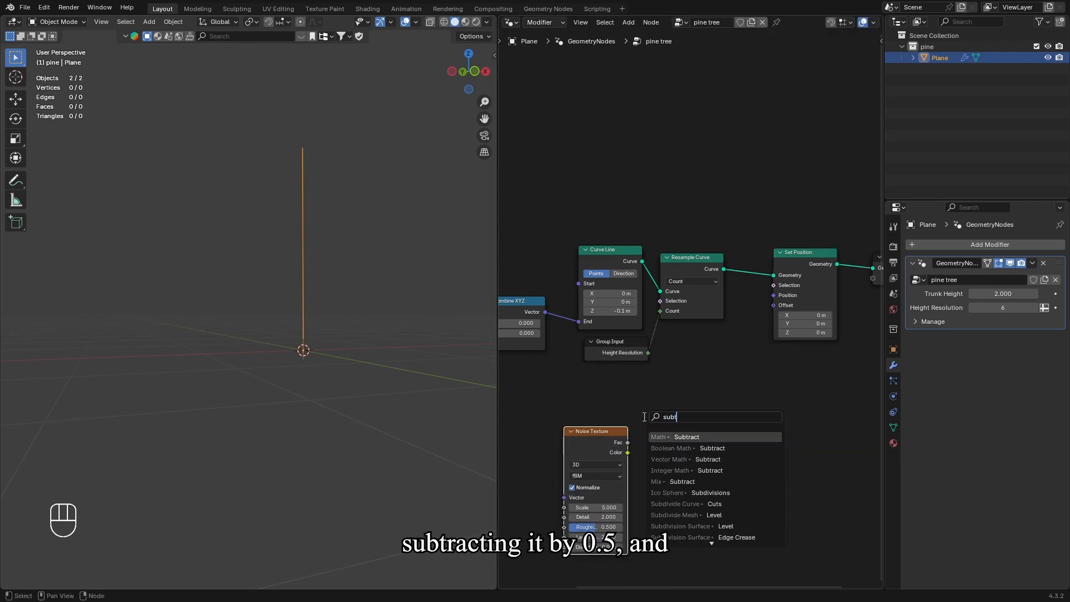
key("Return")
left_click(691, 433)
left_click_drag(625, 556, 678, 454)
left_click(677, 433)
left_click_drag(674, 412, 616, 430)
- Scale the Subtract node's output by 0.1 with a Multiply math node
left_click_drag(649, 437, 669, 414)
type("mul")
key("Return")
left_click(701, 418)
left_click(709, 441)
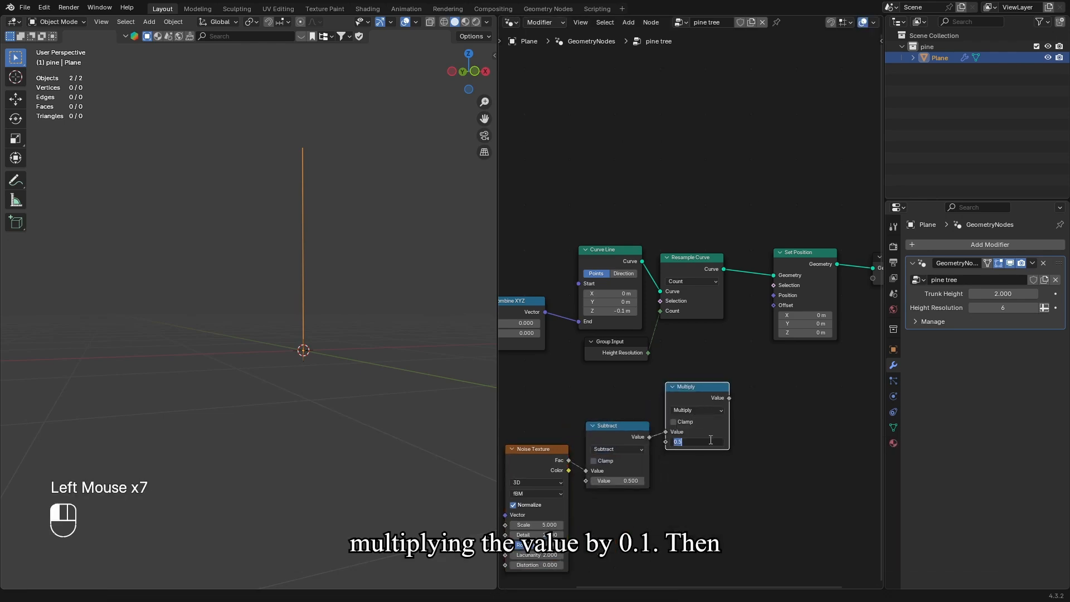
type("0.1")
key("Return")
- Connect the scaled noise to the Set Position node's Offset through a second Multiply node
scroll(580, 401, "down", 2)
left_click_drag(558, 395, 686, 433)
left_click_drag(678, 385, 645, 403)
left_click(702, 391)
left_click_drag(690, 404, 762, 307)
type("multu")
key("BackSpace")
type("i")
left_click(752, 400)
left_click(741, 384)
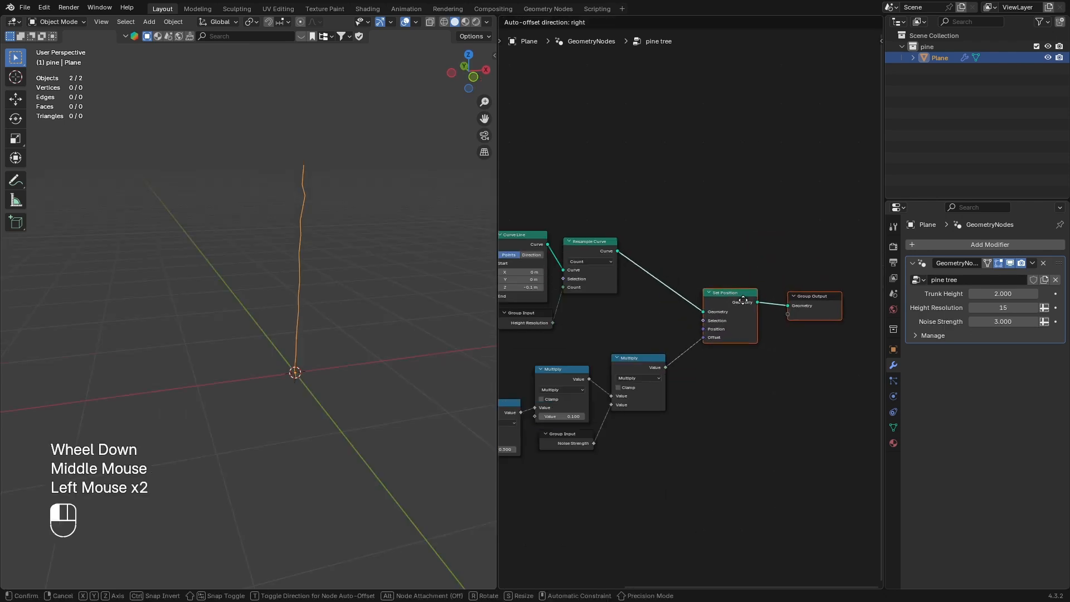
- Move the Group Output node well clear of the trunk curve nodes
scroll(698, 378, "up", 2)
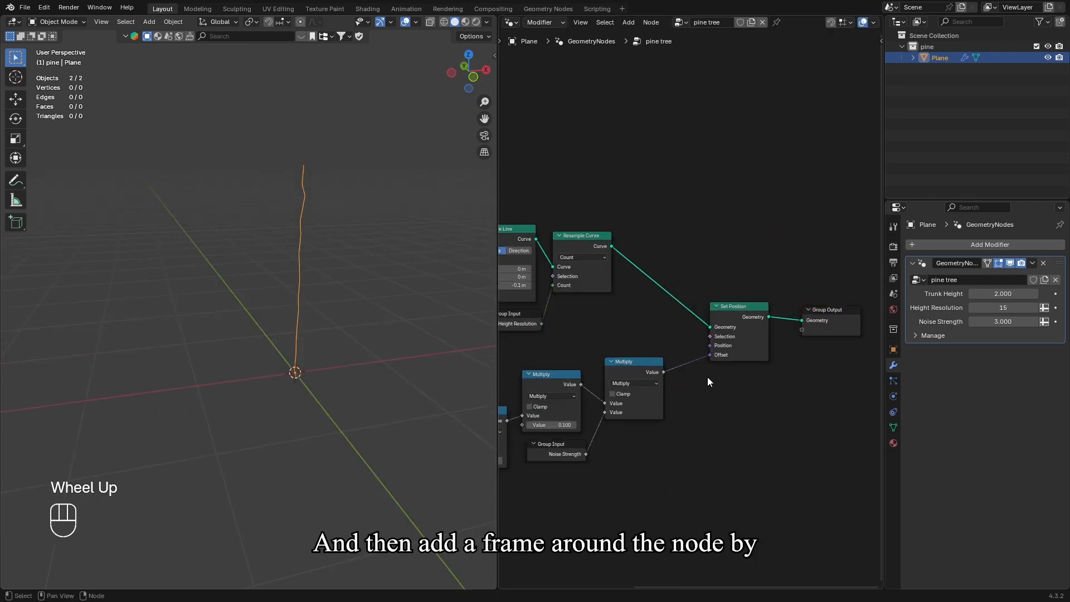
scroll(779, 355, "down", 2)
middle_click_drag(778, 355, 768, 326)
scroll(768, 326, "down", 3)
left_click_drag(512, 209, 782, 448)
right_click(792, 310)
left_click(794, 310)
left_click_drag(781, 311, 860, 324)
left_click_drag(763, 306, 845, 322)
- Enclose all trunk curve nodes in a frame labelled "Trunk Curve"
left_click_drag(522, 213, 754, 385)
key("ctrl+j")
left_click(678, 259)
key("F2")
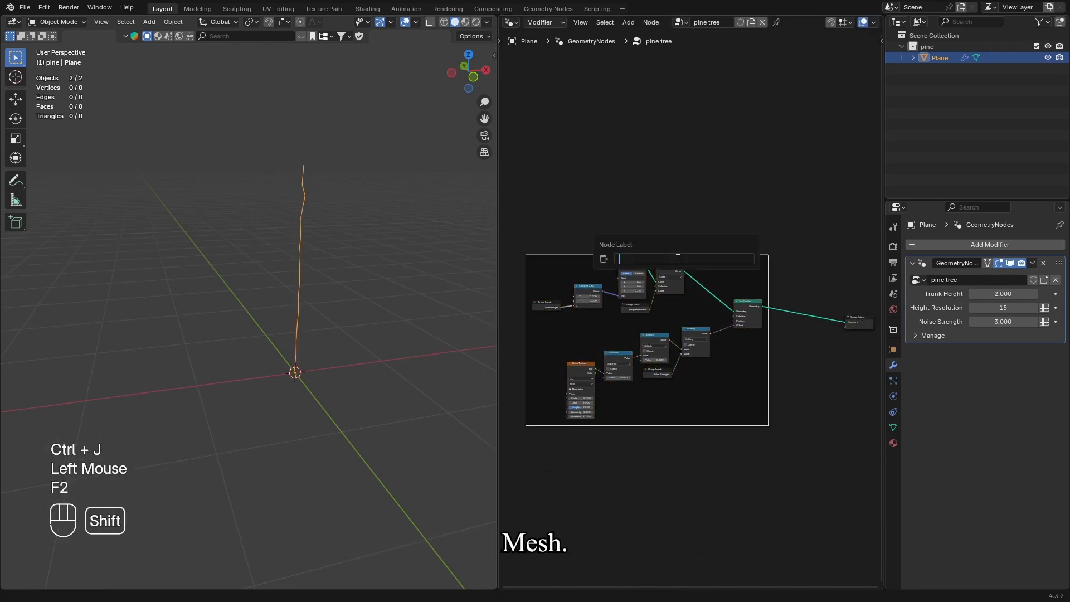
type("Trunk Curve")
left_click(717, 237)
- Move the Group Output farther out and insert a Curve to Mesh node between Set Position and Group Output
middle_click_drag(787, 335, 658, 325)
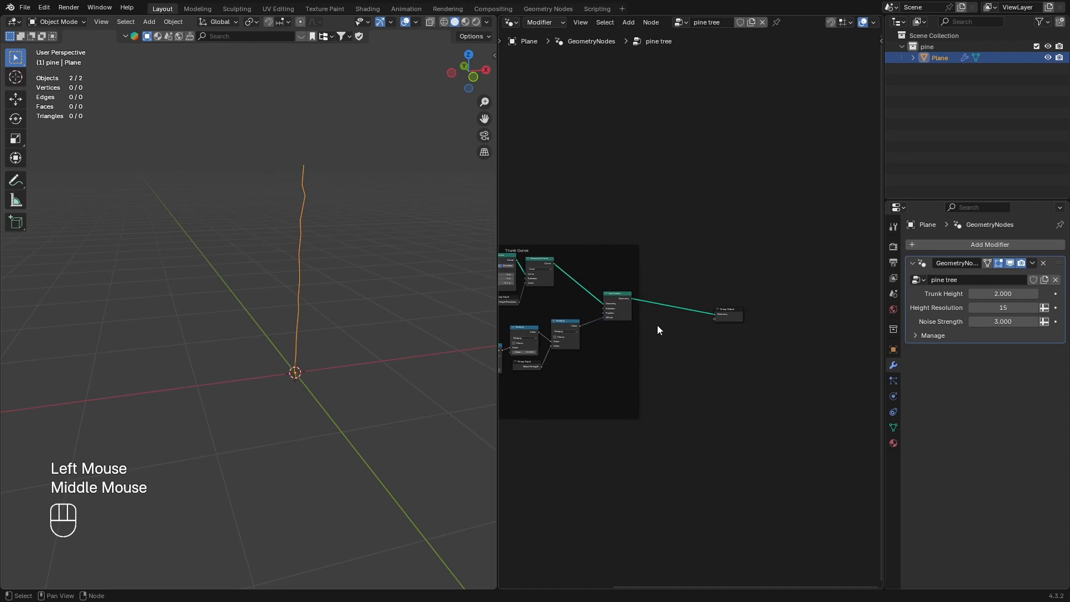
scroll(705, 302, "up", 2)
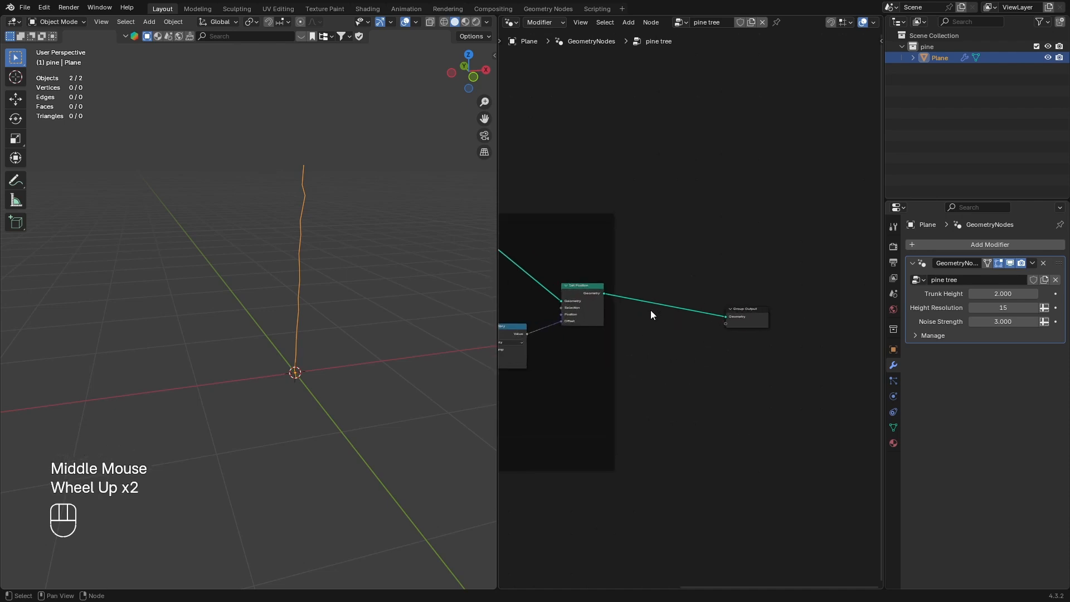
left_click_drag(754, 320, 846, 302)
middle_click_drag(682, 330, 656, 323)
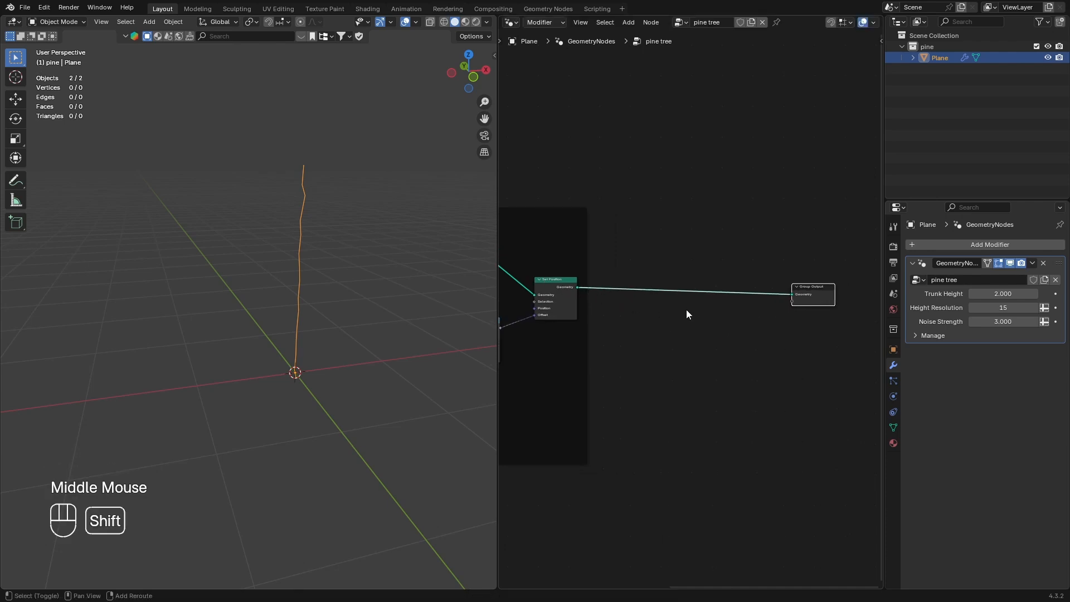
key("shift+a")
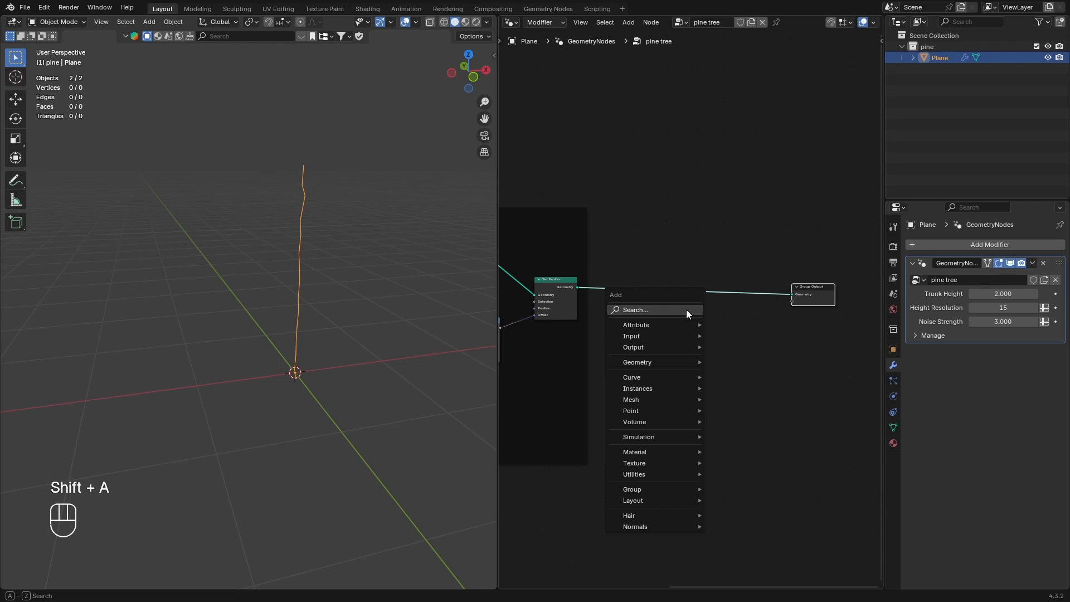
type("curve to")
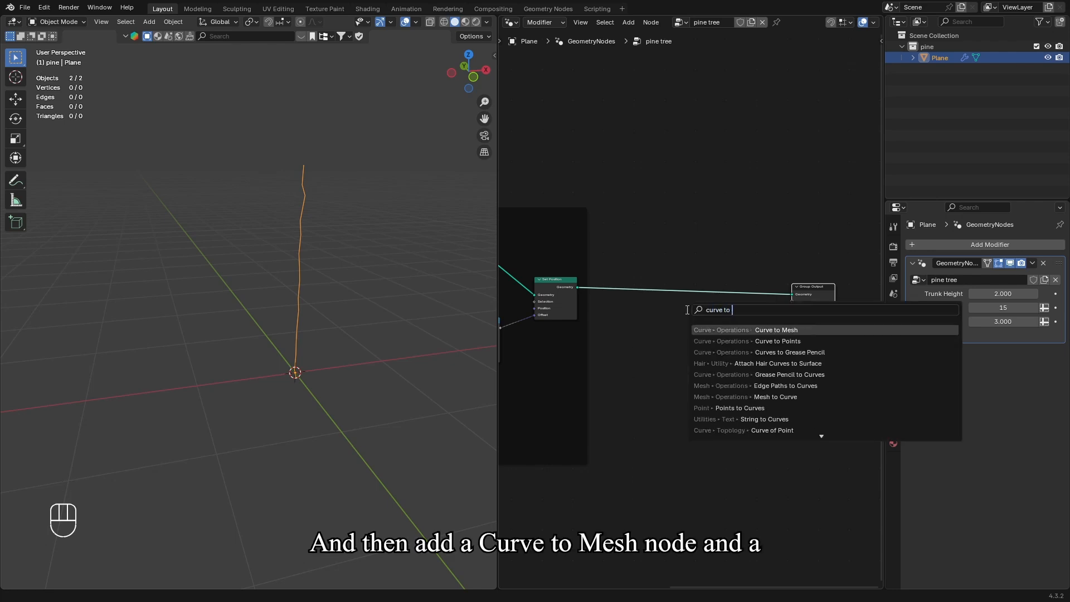
key("Return")
left_click(734, 284)
scroll(749, 311, "up", 2)
middle_click_drag(751, 314, 646, 308)
left_click_drag(642, 312, 740, 319)
- Add a Curve Circle node feeding the Curve to Mesh node's Profile Curve
left_click(783, 328)
scroll(785, 310, "up", 2)
type("circ")
key("Down")
key("Return")
left_click(740, 319)
middle_click_drag(329, 330, 267, 316)
- Set the Curve Circle's radius to 0.1 m and resolution to 6, and the modifier's Noise Strength to 3.81
left_click(700, 396)
type(".1")
key("Return")
left_click_drag(702, 386, 684, 386)
middle_click_drag(312, 329, 335, 322)
left_click_drag(1004, 322, 1013, 322)
- Insert a Set Curve Radius node with a 1 m radius ahead of the Curve to Mesh node
scroll(725, 345, "down", 4)
middle_click_drag(725, 346, 731, 341)
scroll(730, 340, "up", 3)
key("shift+a")
type("set cu")
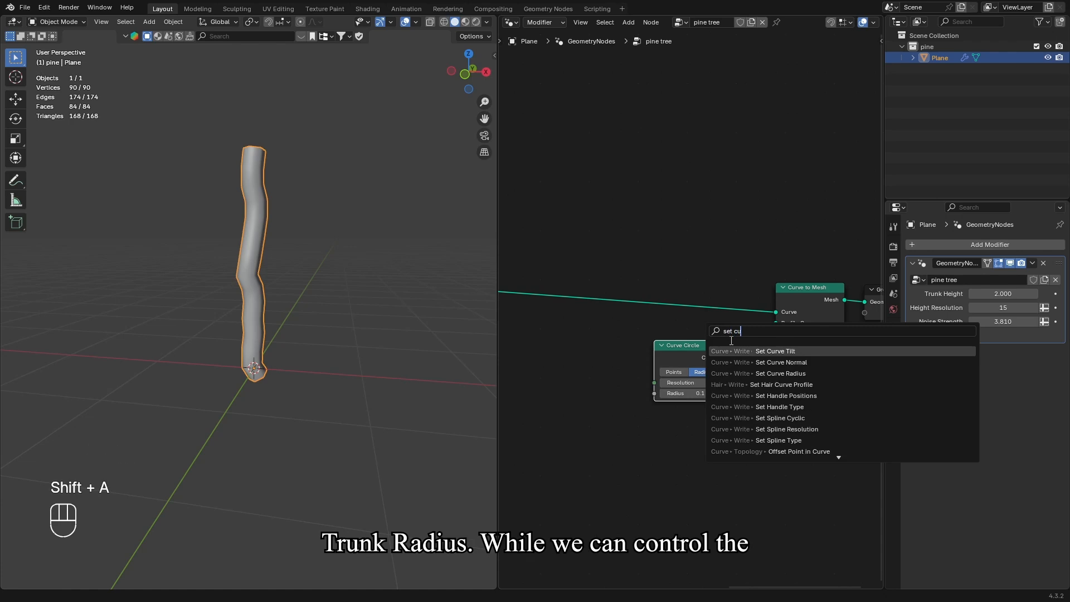
left_click(744, 373)
left_click(651, 276)
middle_click_drag(654, 281, 842, 284)
left_click(743, 328)
type("1")
key("Return")
- Move the Set Curve Radius, Curve Circle, Curve to Mesh and Group Output nodes away from the Trunk Curve frame
scroll(623, 271, "down", 3)
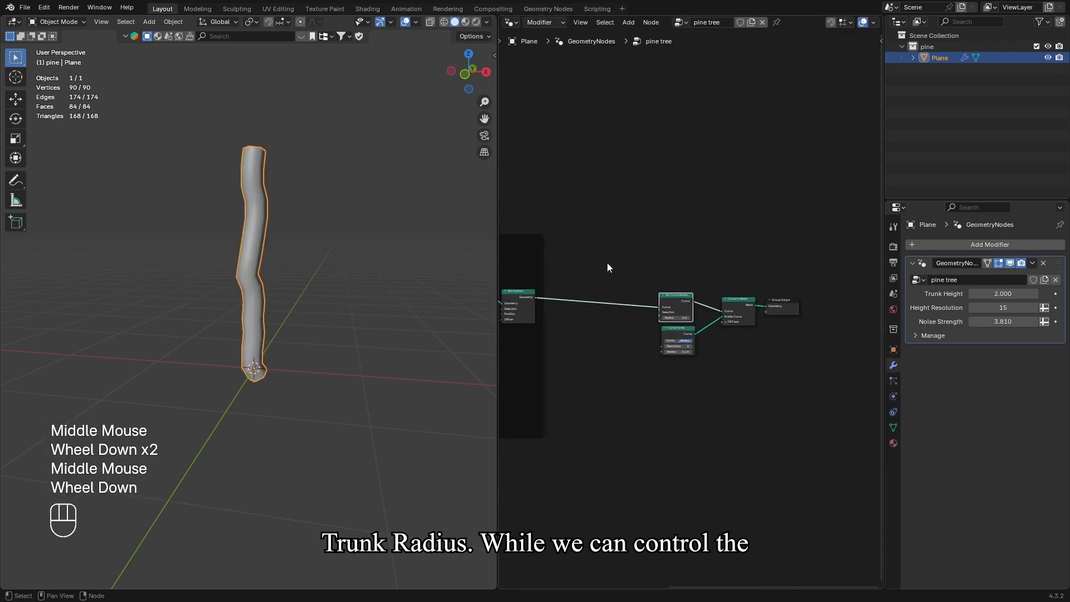
left_click_drag(626, 267, 798, 341)
middle_click_drag(799, 341, 620, 347)
key("g")
key("KP_Enter")
scroll(782, 343, "up", 2)
middle_click_drag(782, 344, 621, 360)
scroll(622, 361, "up", 3)
left_click(566, 377)
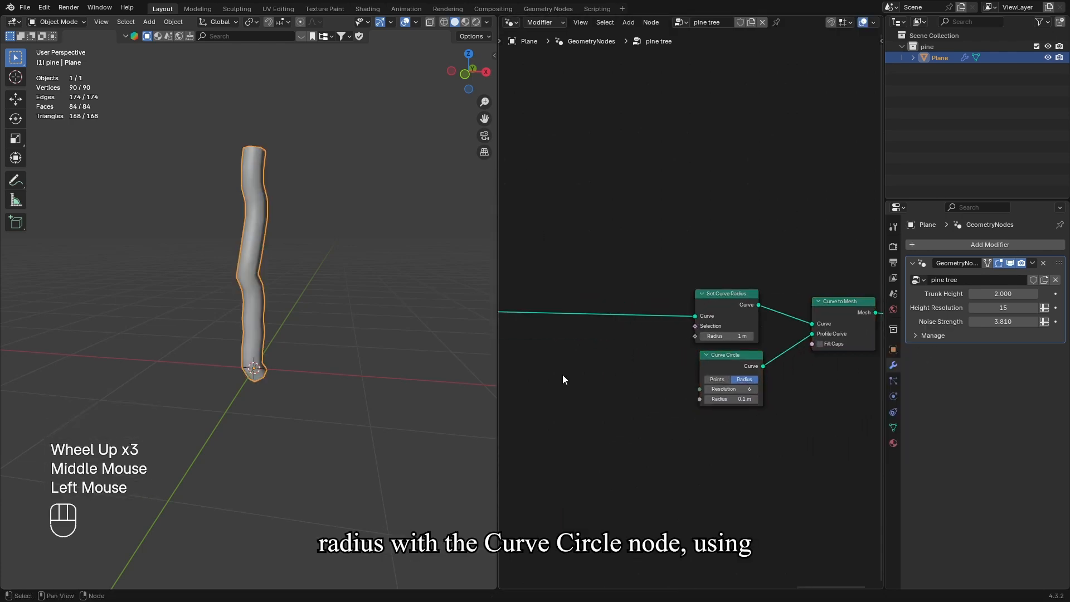
- Add a Spline Parameter node between the Trunk Curve frame and the Set Curve Radius node
middle_click_drag(563, 377, 606, 371)
key("shift+a")
type("spl")
left_click(714, 434)
left_click(524, 341)
- Feed the Spline Parameter into the Set Curve Radius node's Radius through a Float Curve node
left_click_drag(586, 352, 607, 373)
type("f")
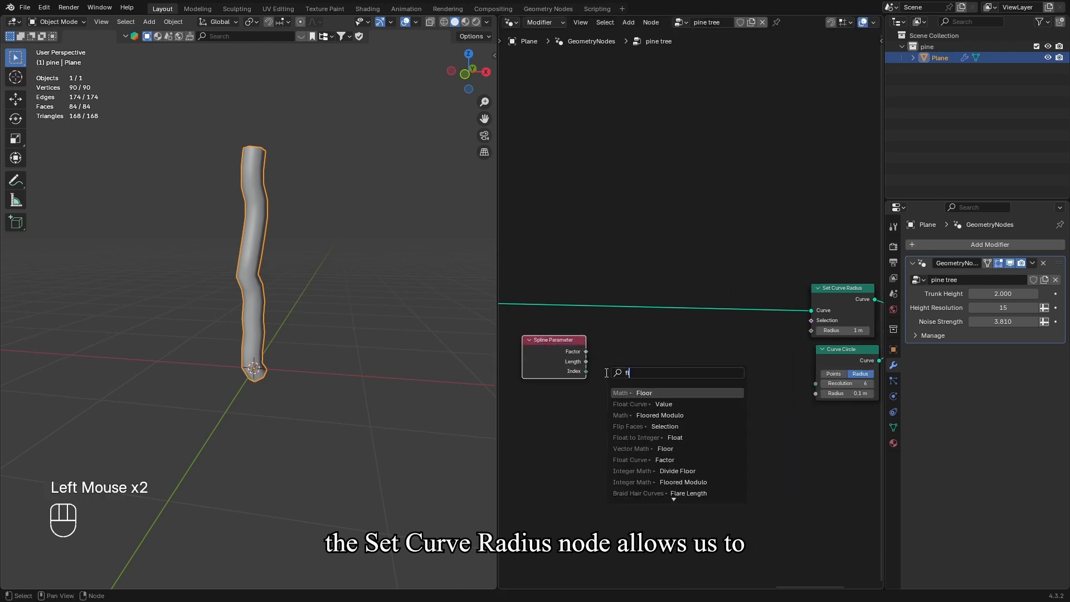
type("loat")
left_click(658, 392)
left_click(663, 365)
left_click_drag(719, 350, 812, 330)
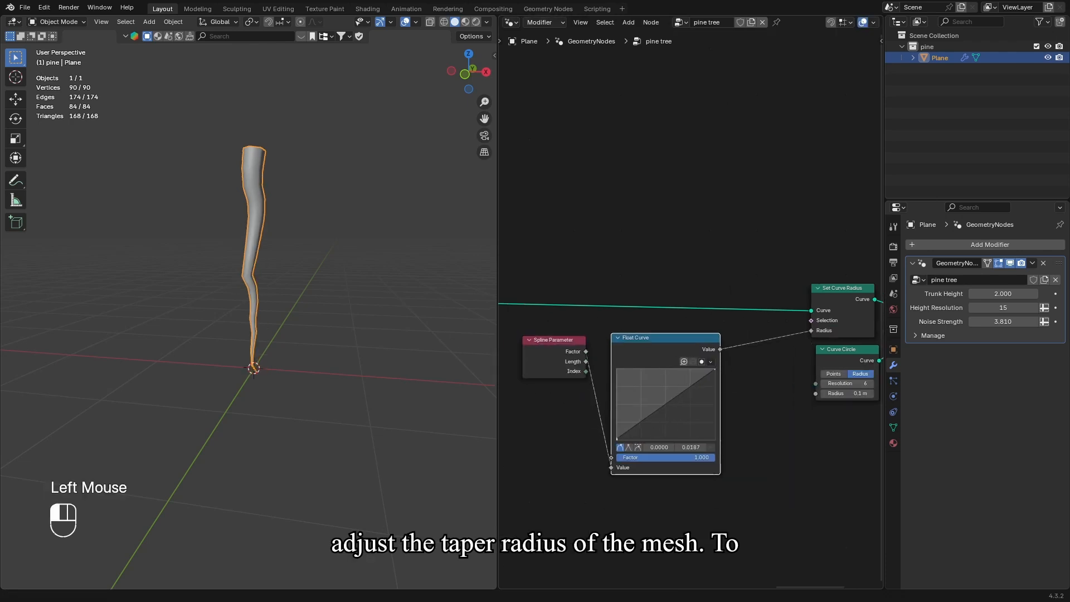
- Reshape the Float Curve to slope down from about 0.48 at its start to 0 at its end
left_click_drag(617, 439, 617, 422)
right_click(713, 387)
left_click_drag(713, 370, 716, 441)
scroll(457, 395, "up", 2)
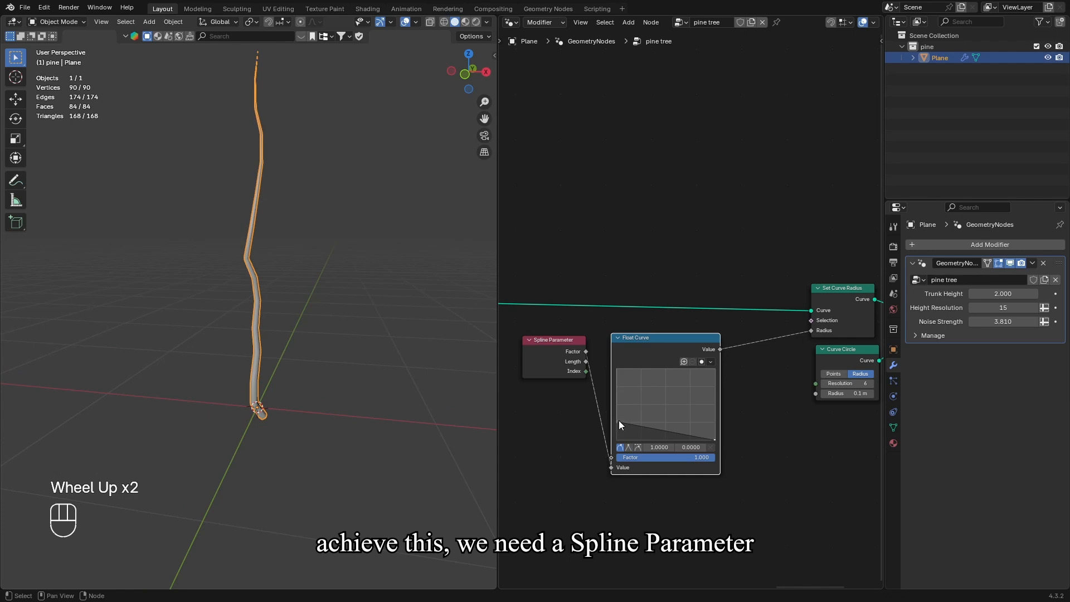
left_click_drag(620, 421, 618, 406)
- Expose the Curve Circle's Radius through a new Group Input node placed below the Float Curve
left_click_drag(815, 394, 722, 493)
left_click(722, 494)
key("Return")
- Rename the exposed Radius group socket to "Trunk Radius"
key("n")
scroll(769, 200, "down", 2)
double_click(769, 200)
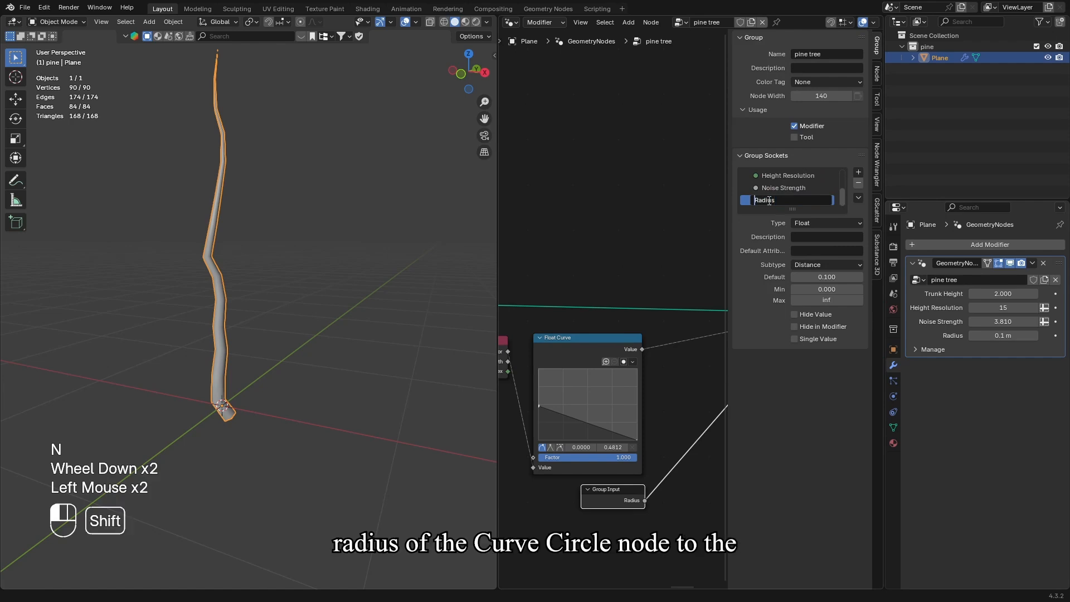
type("Trunk")
key("Return")
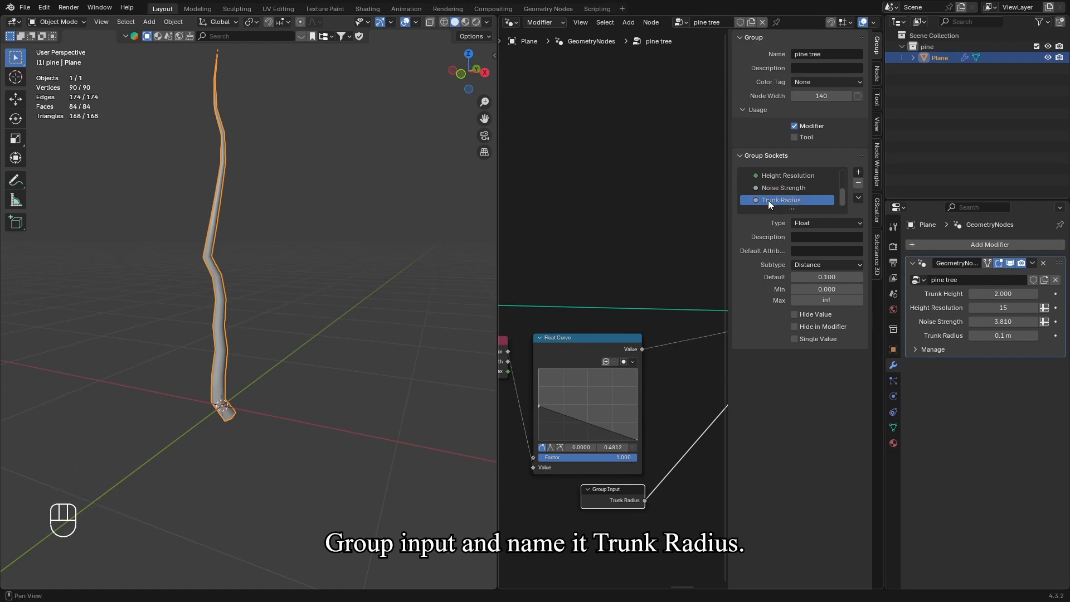
key("n")
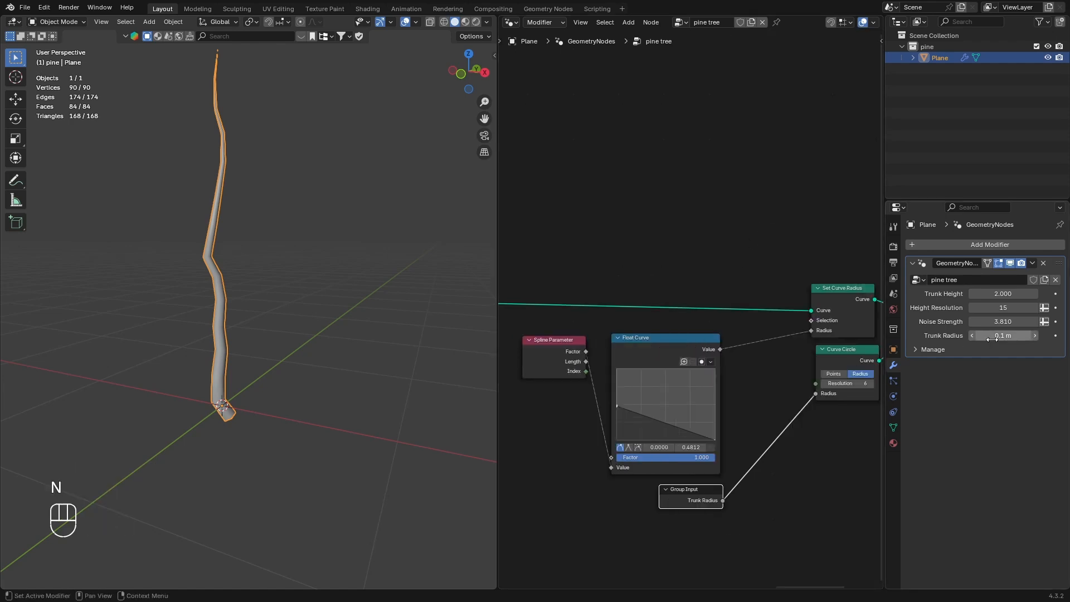
- Set the modifier's Trunk Radius to 0.13 m and raise the Float Curve's end point to 0.05
left_click_drag(996, 336, 1001, 337)
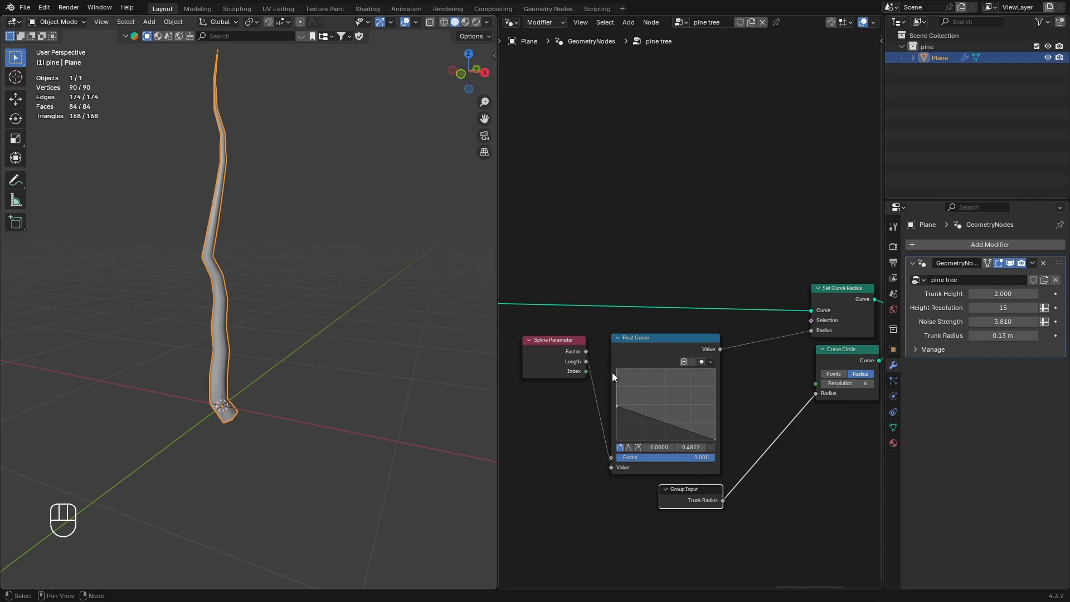
scroll(717, 440, "up", 1)
left_click(716, 462)
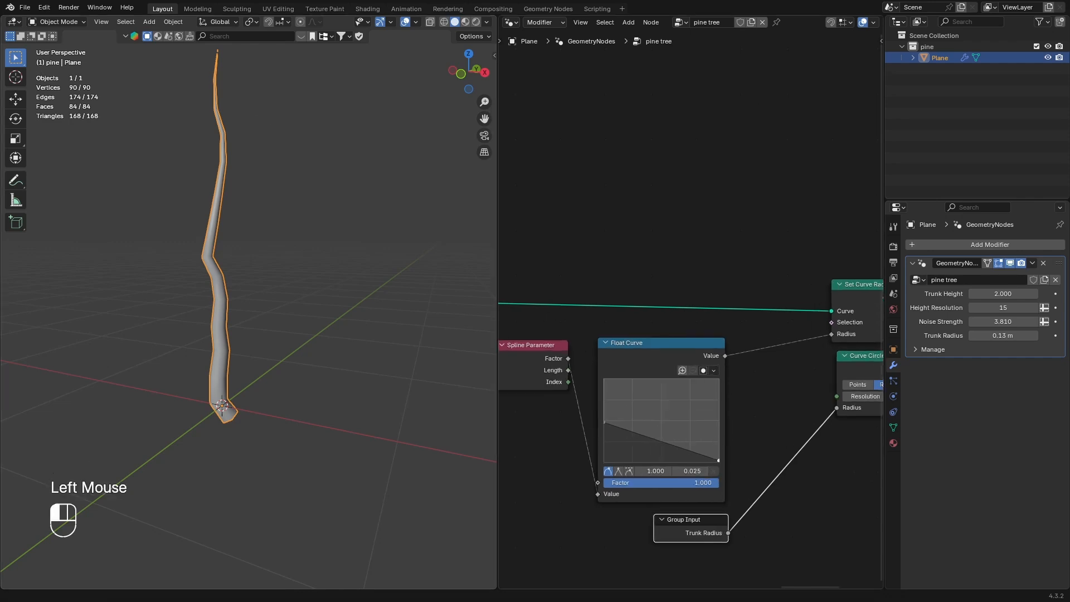
left_click_drag(718, 456, 720, 456)
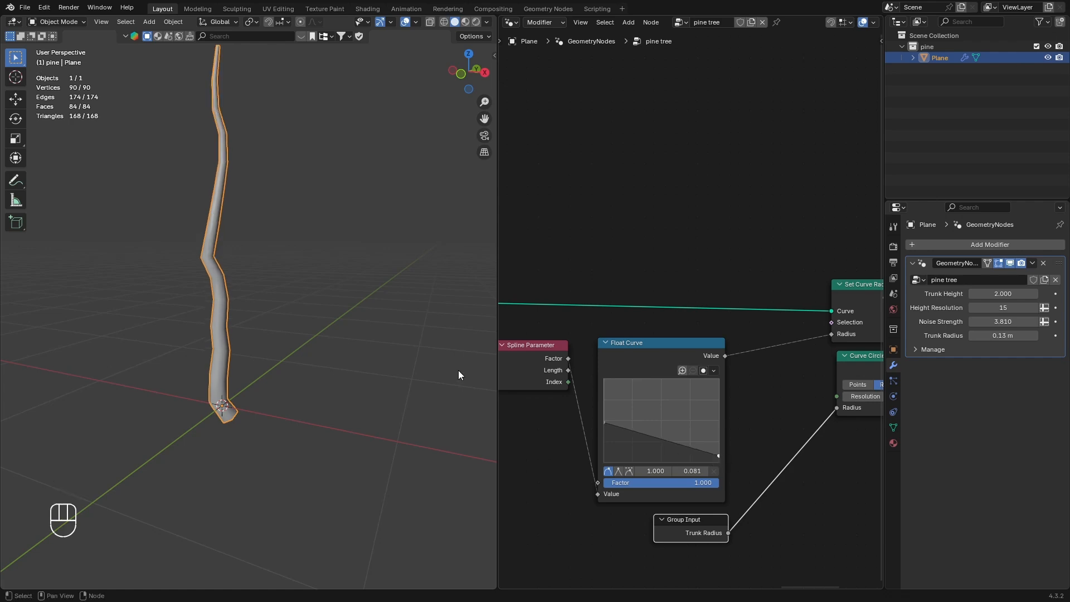
middle_click_drag(281, 139, 318, 279, "shift")
scroll(318, 279, "up", 2)
left_click_drag(721, 458, 720, 460)
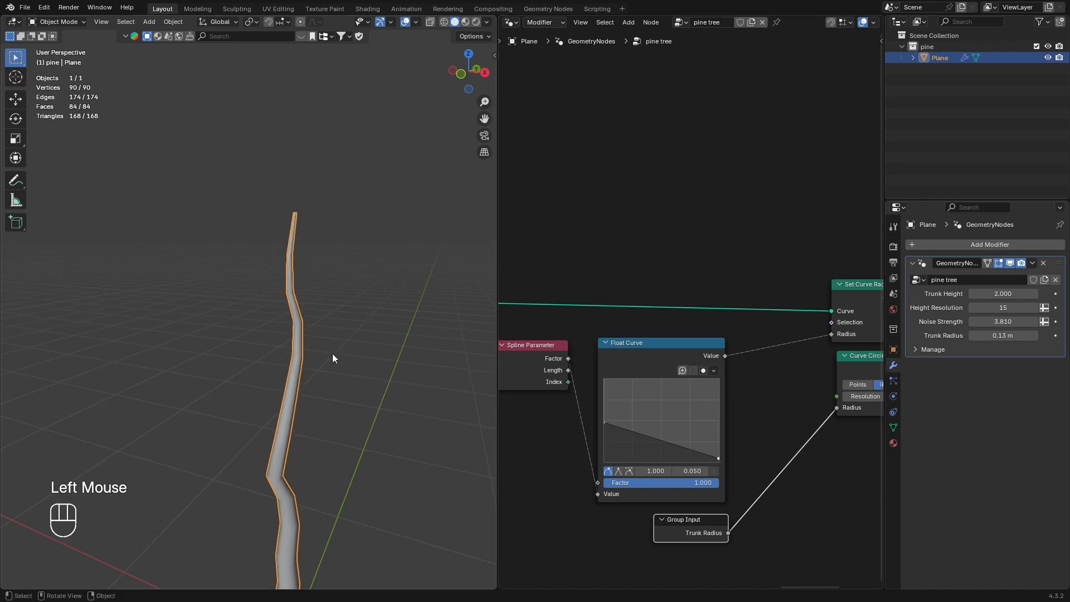
- Set the modifier's Noise Strength to 2
scroll(359, 373, "down", 2)
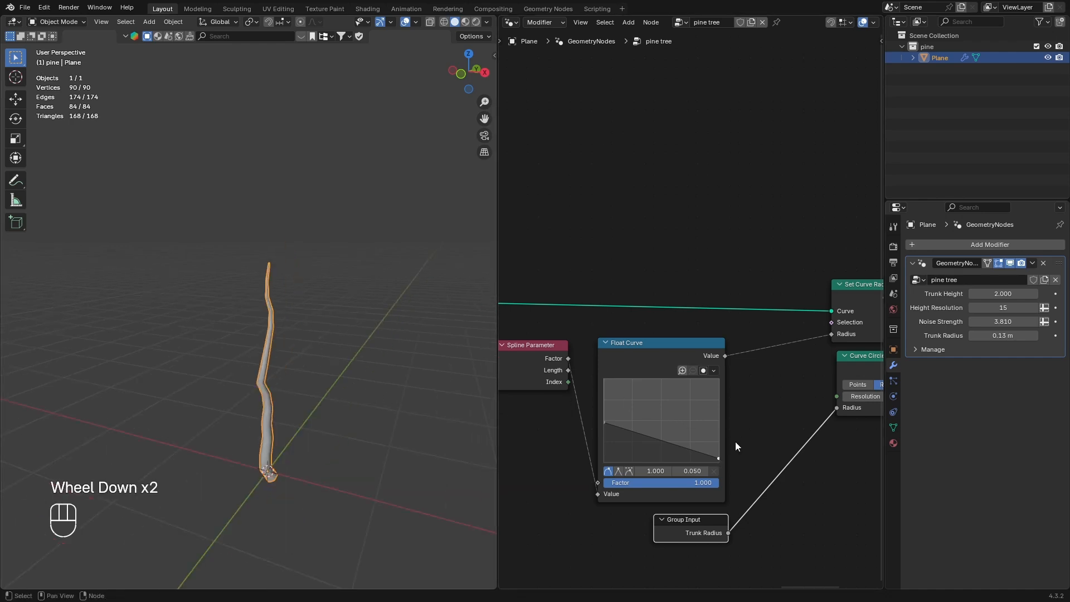
scroll(737, 451, "down", 2)
middle_click_drag(738, 450, 635, 448)
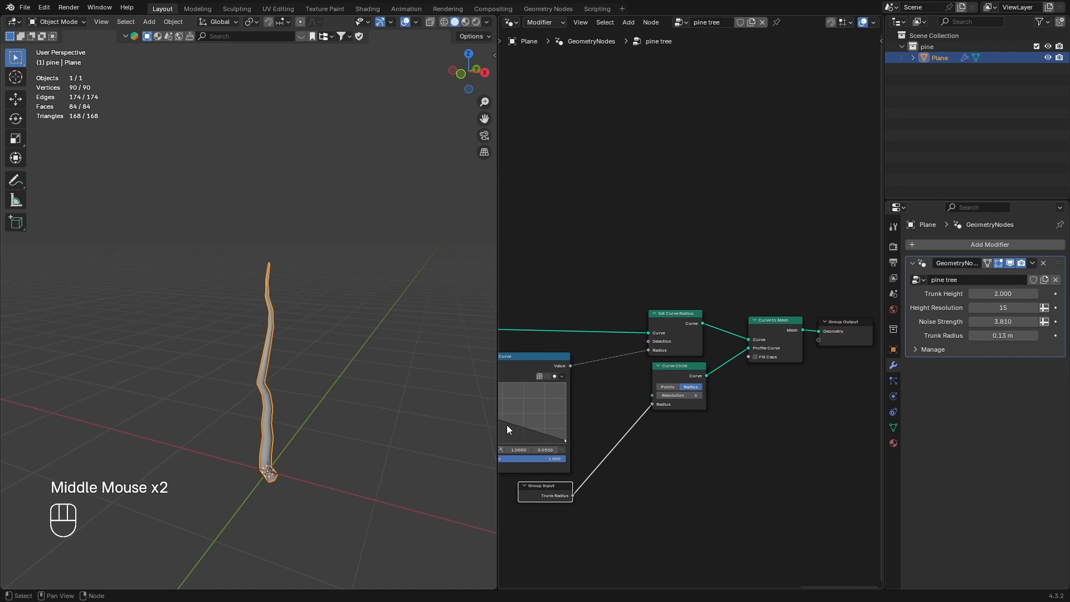
left_click_drag(1006, 322, 984, 322)
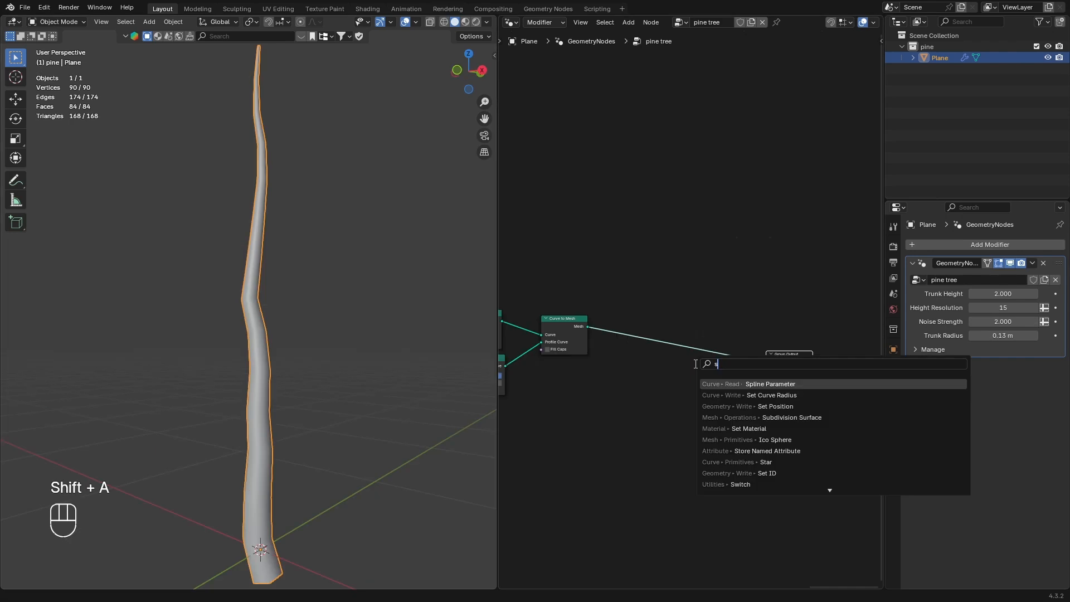
type("ub")
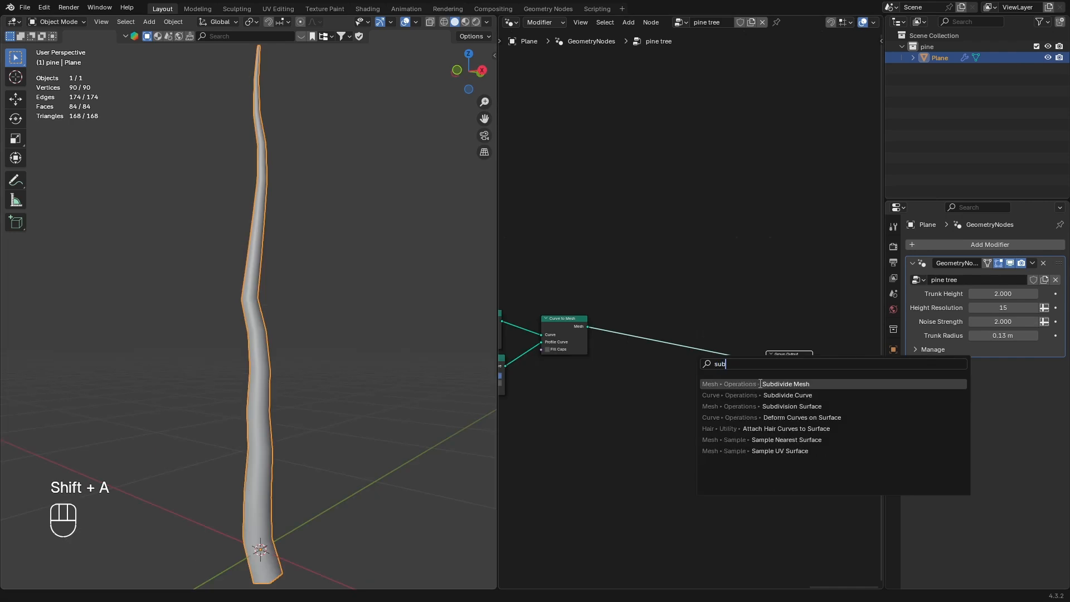
left_click(761, 383)
left_click(710, 355)
key("ctrl+z")
key("ctrl+x")
- Insert a Subdivision Surface node between Curve to Mesh and Group Output, and save the file
key("shift+a")
type("sub")
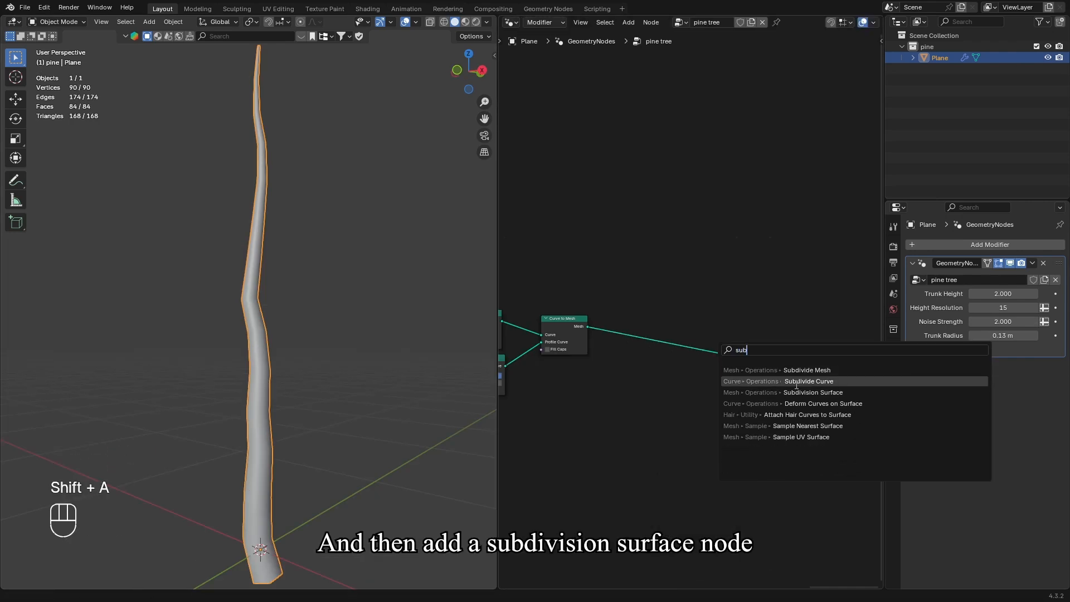
left_click(797, 393)
left_click(728, 375)
mouse_move(304, 322)
middle_mouse_down()
mouse_move(373, 340)
mouse_move(309, 330)
middle_mouse_up()
key("ctrl+s")
- Group the trunk mesh nodes, from the Spline Parameter through the Subdivision Surface, into a frame
scroll(510, 397, "down", 2)
scroll(611, 397, "up", 2)
middle_click_drag(510, 397, 712, 381)
middle_click_drag(144, 407, 167, 410)
scroll(688, 443, "down", 2)
middle_click_drag(688, 443, 683, 407)
left_click_drag(524, 304, 828, 457)
key("ctrl+j")
- Label the new frame "Trunk Mesh"
left_click(703, 308)
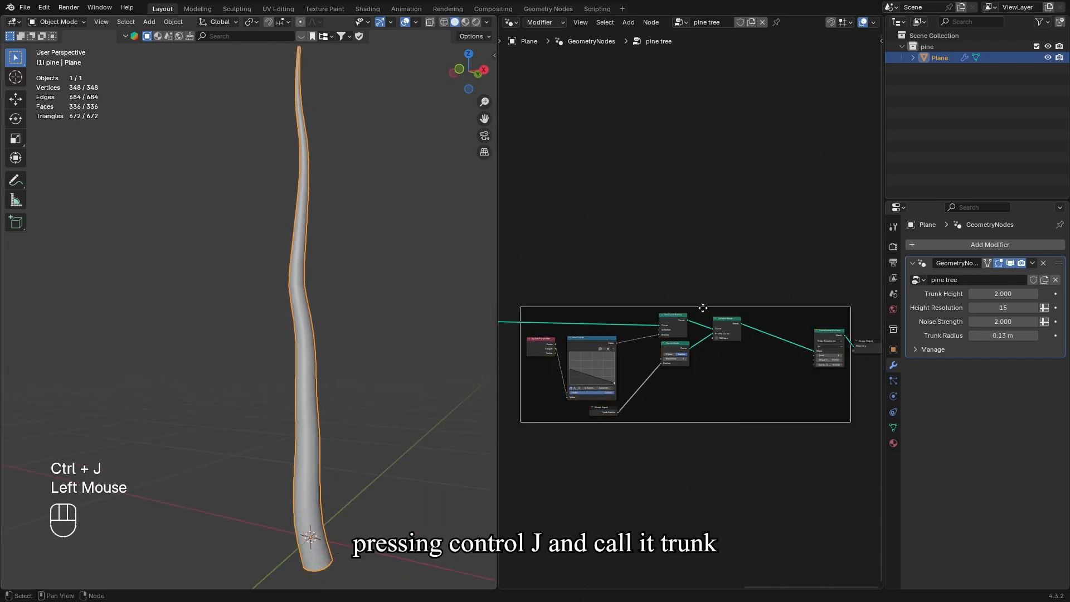
key("F2")
type("Trunl M")
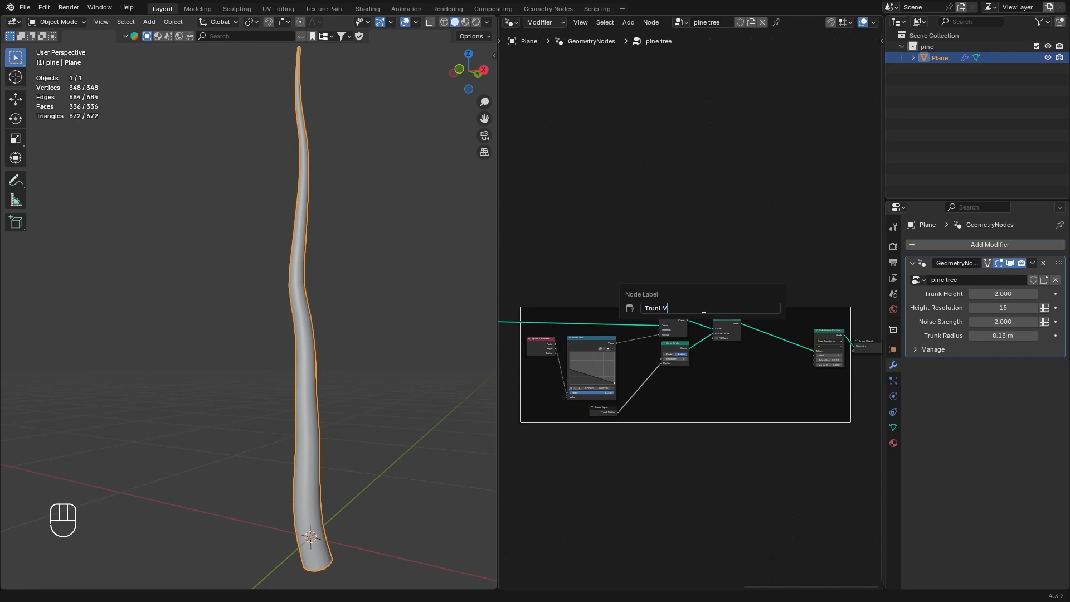
key("Return")
left_click(715, 238)
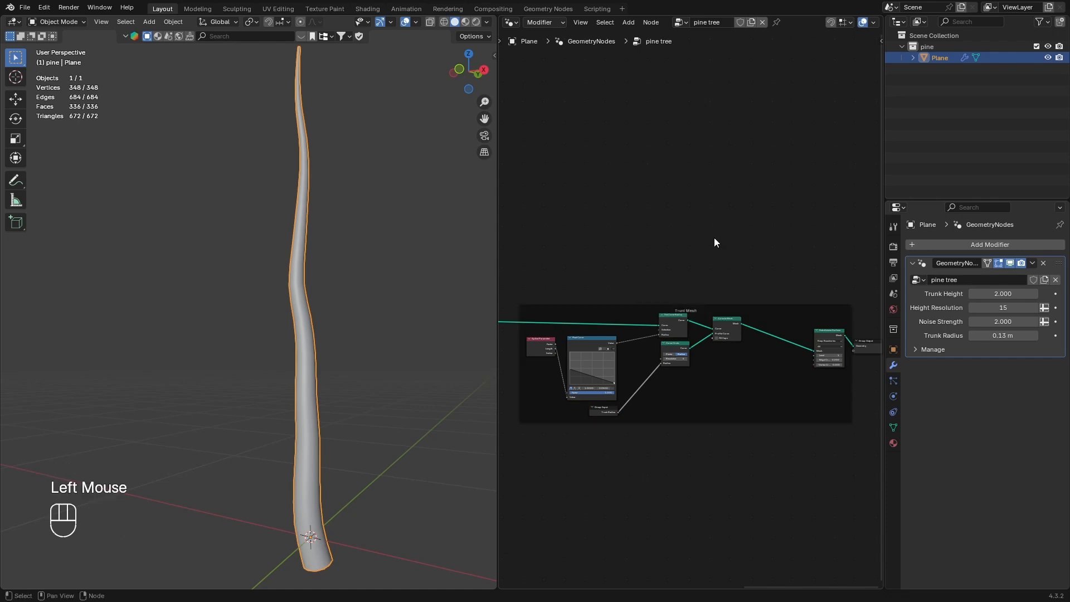
- Add a reroute point on the geometry link between the Set Position node and the Trunk Mesh frame
scroll(647, 358, "down", 4)
middle_click_drag(529, 363, 631, 371)
scroll(617, 330, "up", 1)
middle_click_drag(544, 330, 612, 332)
scroll(571, 351, "up", 3)
scroll(575, 328, "up", 2)
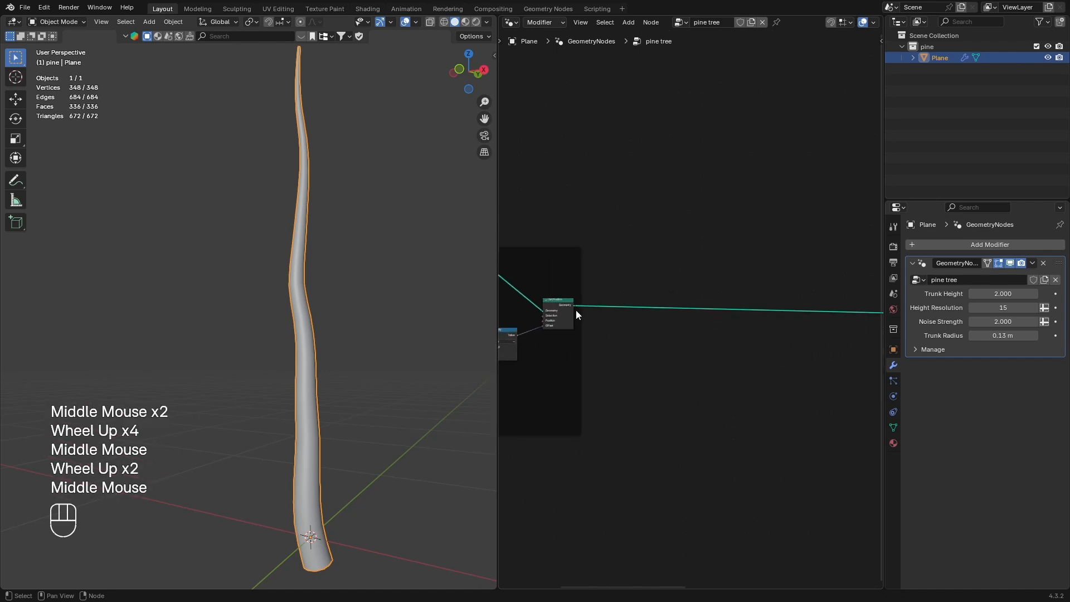
right_click_drag(646, 296, 648, 353, "shift")
scroll(648, 354, "down", 2)
middle_click_drag(653, 366, 643, 306)
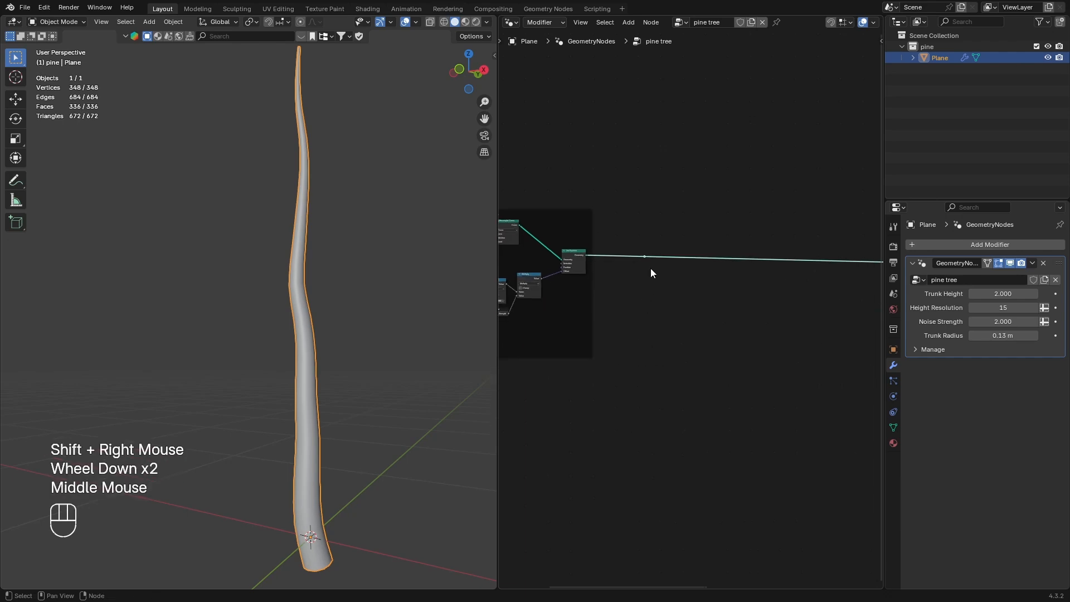
- Branch an Instance on Points node off the reroute, placed well below the main link, and add a reroute at the corner
left_click_drag(645, 255, 646, 473)
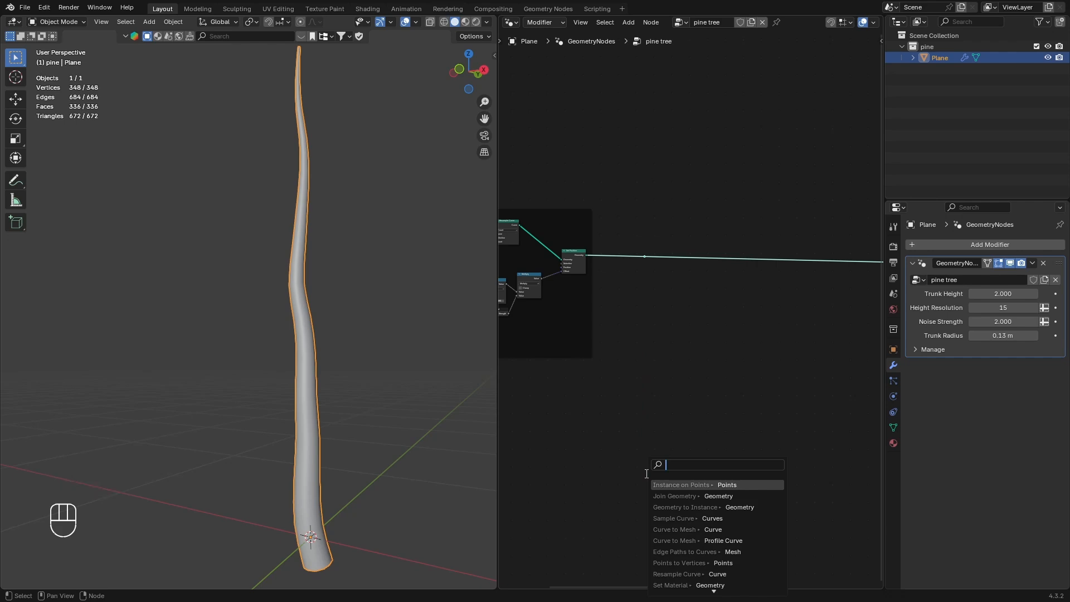
left_click(669, 485)
left_click(658, 480)
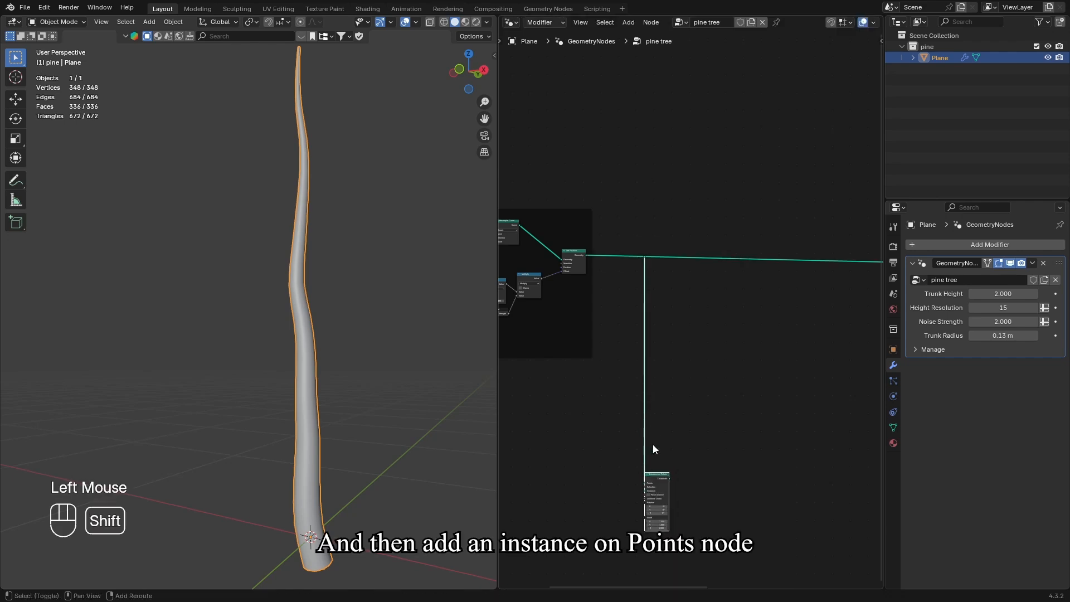
left_click_drag(658, 479, 685, 461)
left_click(655, 446)
- Add a Curve Circle node, connect it to the Instance input of Instance on Points, and preview the instances with a Viewer
scroll(655, 446, "up", 3)
middle_click_drag(655, 446, 709, 458)
scroll(709, 458, "up", 4)
middle_click_drag(683, 502, 645, 430)
key("shift+a")
type("curve cir")
key("Return")
left_click(610, 385)
left_click_drag(678, 399, 694, 394)
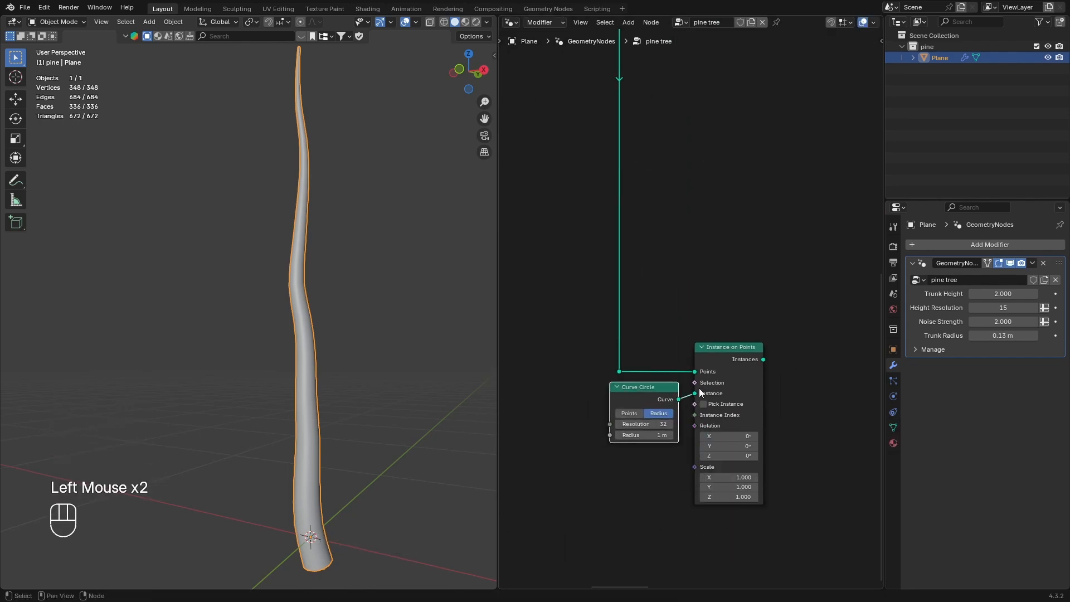
left_click(725, 379, "ctrl+shift")
scroll(212, 397, "down", 2)
scroll(212, 397, "down", 2)
left_click(647, 473)
scroll(641, 477, "down", 1)
middle_click_drag(626, 482, 662, 463)
middle_click_drag(566, 463, 685, 450)
key("shift+a")
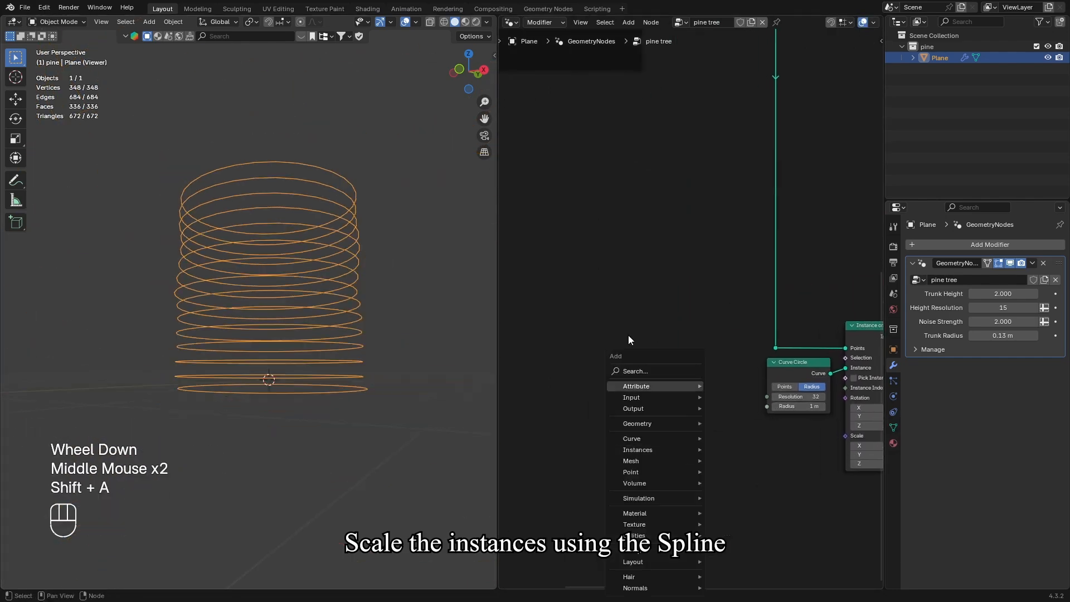
left_click(657, 440)
- Copy the Spline Parameter and Float Curve nodes from the Trunk Mesh frame
scroll(657, 439, "down", 3)
middle_click_drag(696, 385, 580, 474)
middle_click_drag(758, 285, 602, 385)
middle_click_drag(742, 312, 580, 357)
left_click(660, 323, "shift")
left_click(701, 332, "shift")
key("shift+c")
key("ctrl+c")
key("ctrl+c")
- Paste the copied nodes beside the Curve Circle and connect the Float Curve's value to the Scale of Instance on Points
scroll(691, 323, "down", 2)
middle_click_drag(625, 478, 813, 390)
middle_click_drag(569, 429, 780, 402)
scroll(724, 412, "up", 4)
key("ctrl+v")
left_click_drag(683, 380, 766, 380)
middle_click_drag(290, 334, 301, 290)
scroll(301, 335, "up", 1)
middle_click_drag(301, 335, 318, 366, "shift")
scroll(749, 377, "up", 2)
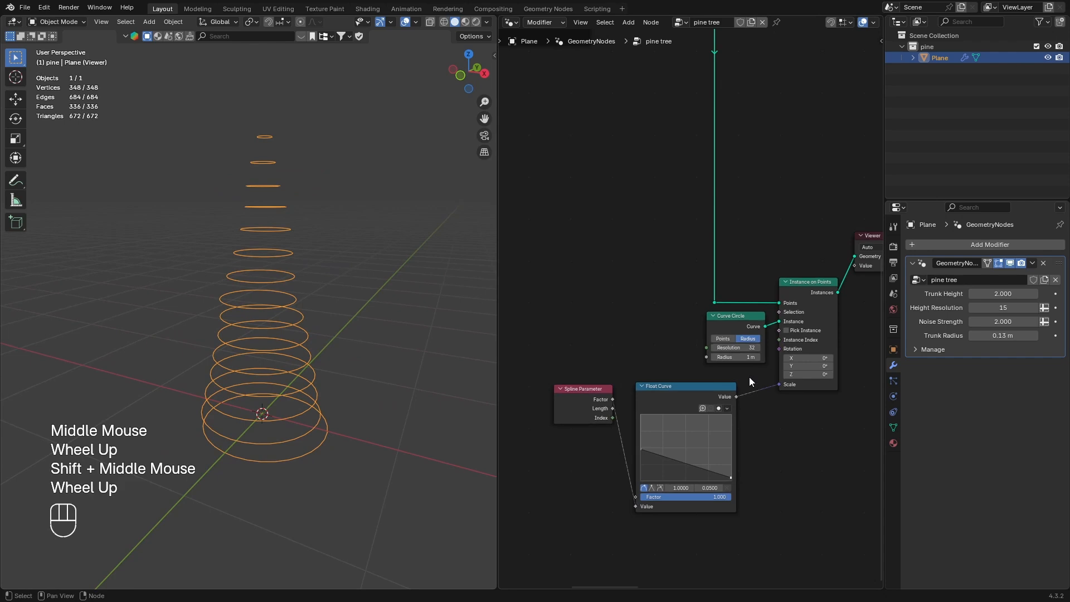
- Drive the Curve Circle's Radius with a Group Input node carrying the existing Trunk Radius parameter
middle_click_drag(681, 376, 696, 385)
left_click(677, 367)
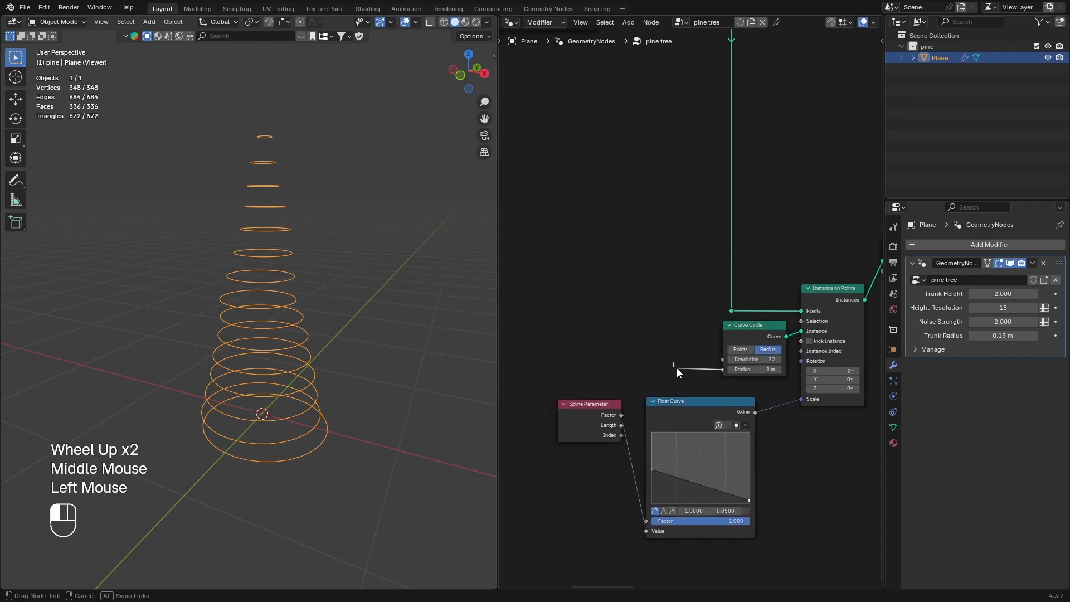
key("shift+a")
type("Trun")
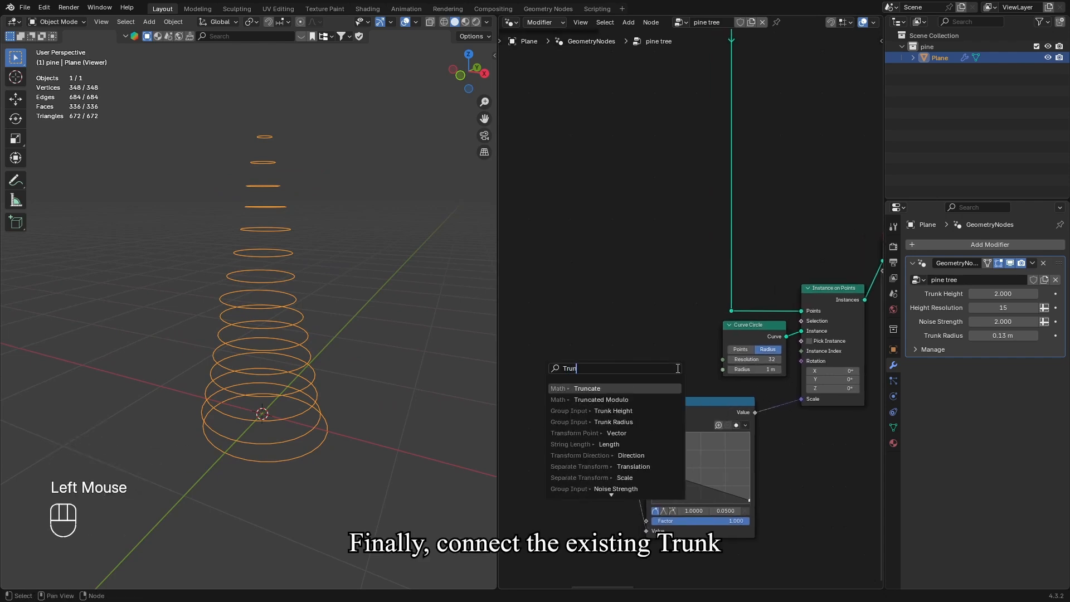
type("k")
key("Down")
key("Return")
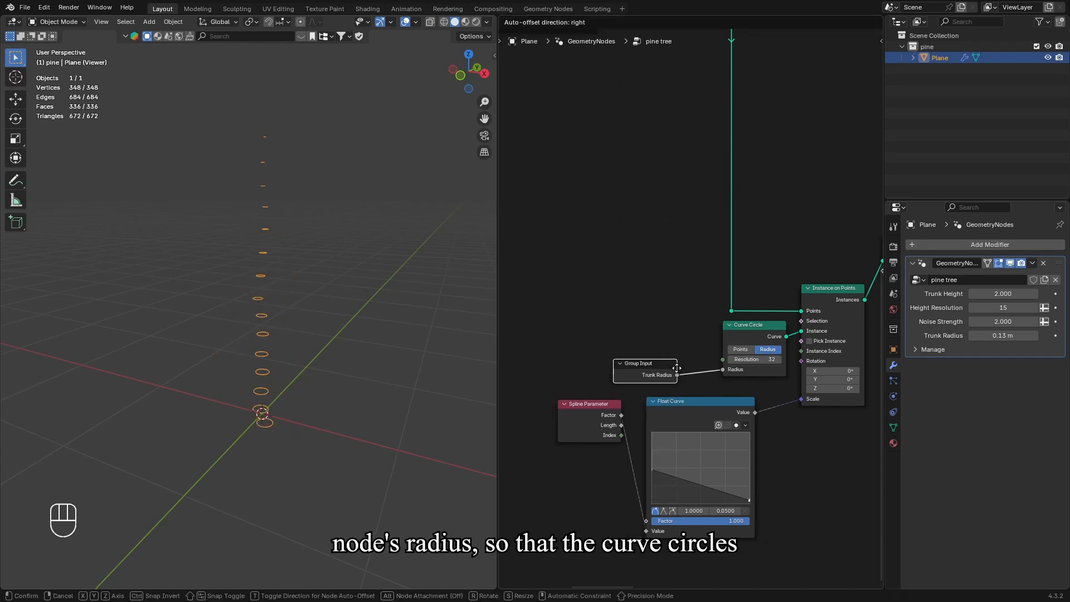
left_click(695, 360)
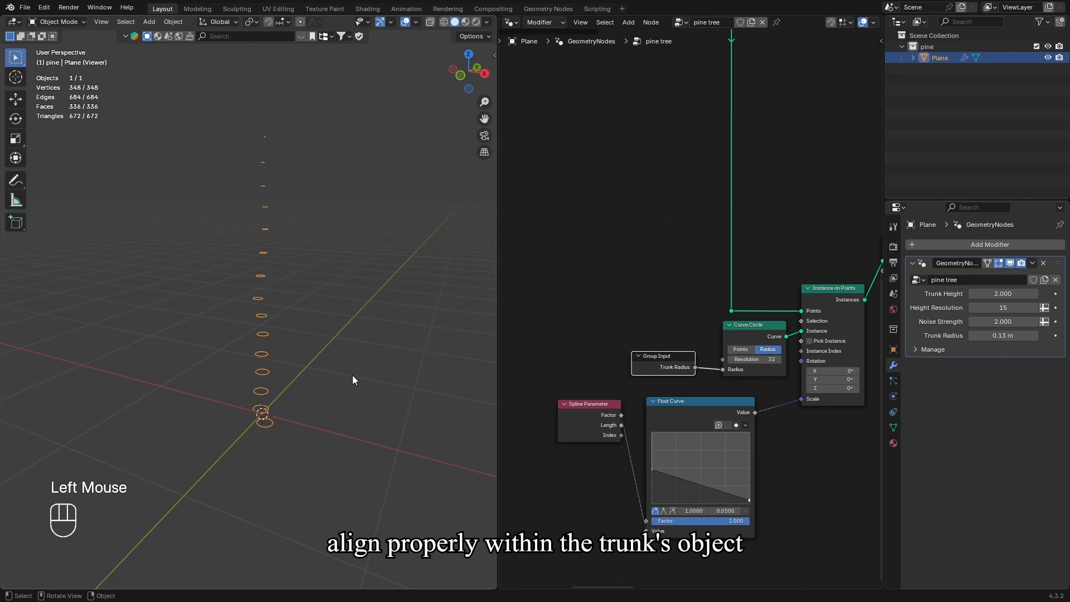
left_click(339, 372)
- Expose the Curve Circle's Resolution as a new group input, placing its Group Input node above the Trunk Radius one
left_click_drag(660, 355, 695, 335)
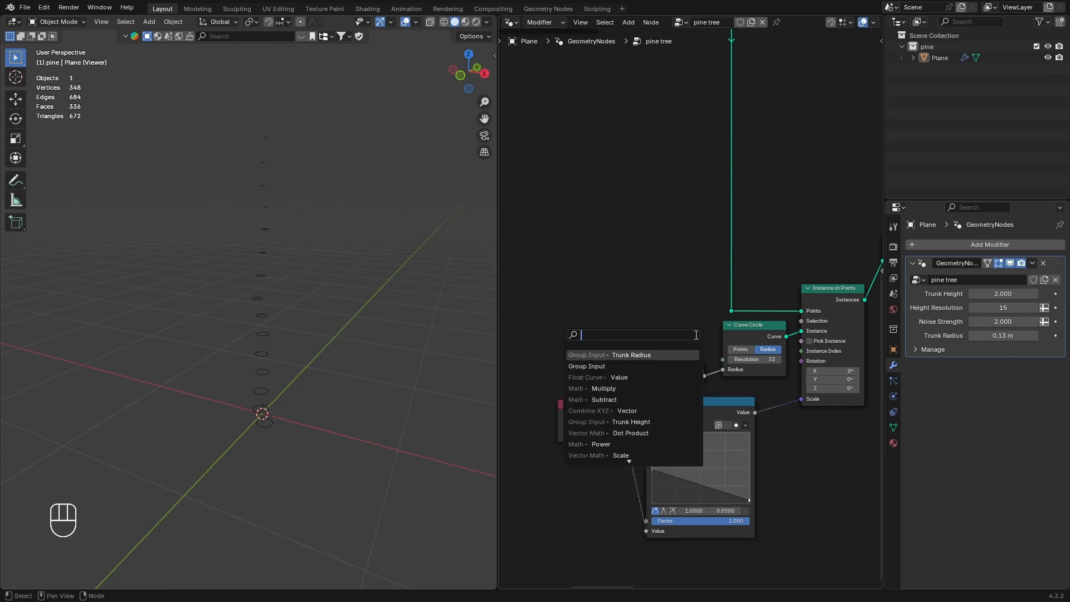
left_click(600, 366)
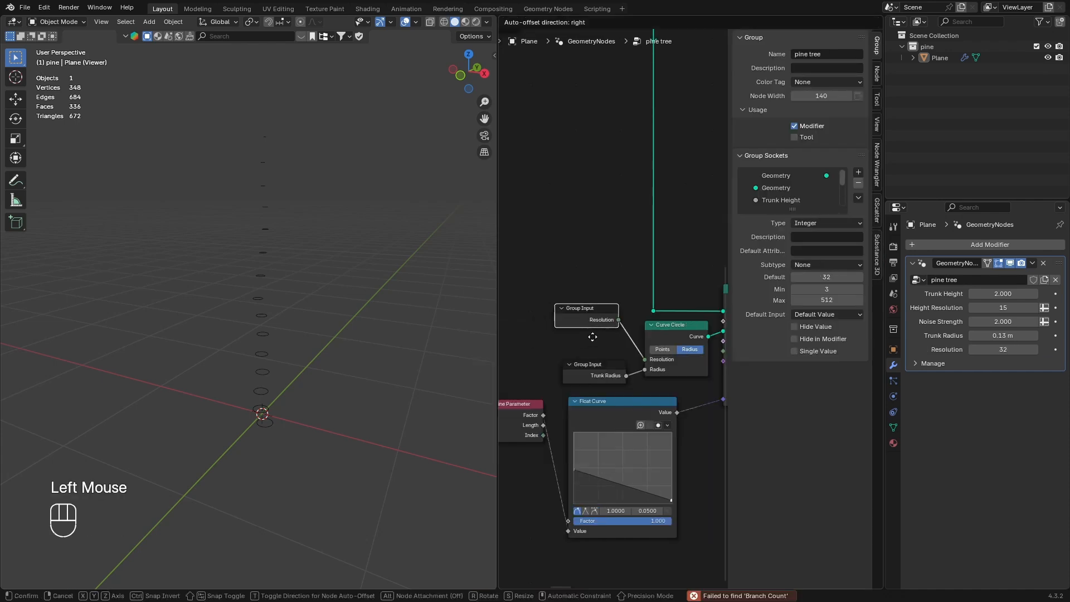
left_click(602, 367)
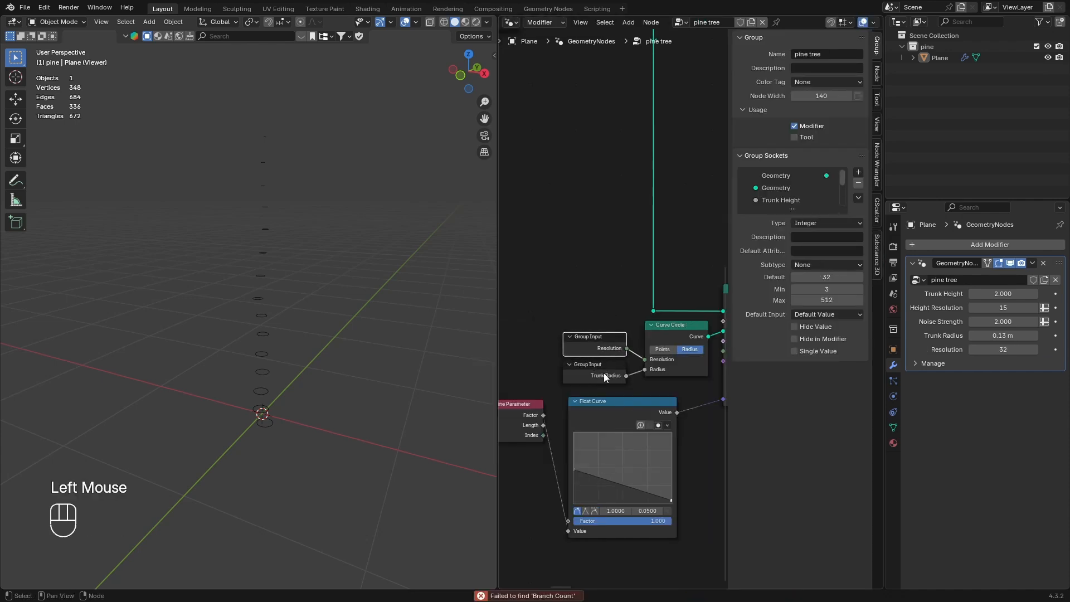
- Delete the separate Trunk Radius input node and feed both Radius and Resolution from one Group Input with unused sockets hidden
left_click(603, 373)
key("ctrl+h")
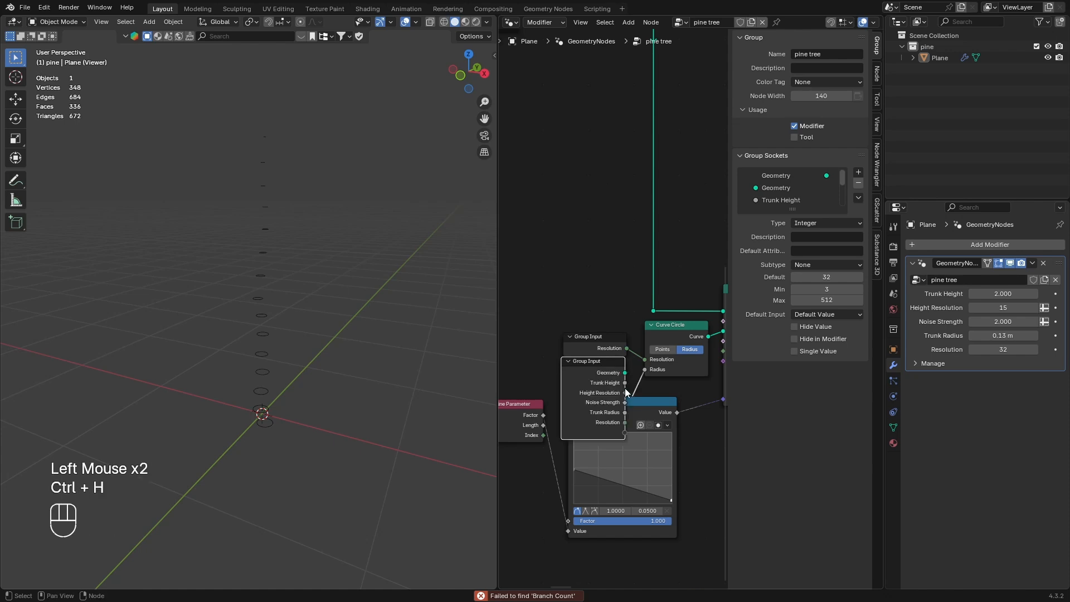
key("x")
left_click(605, 344)
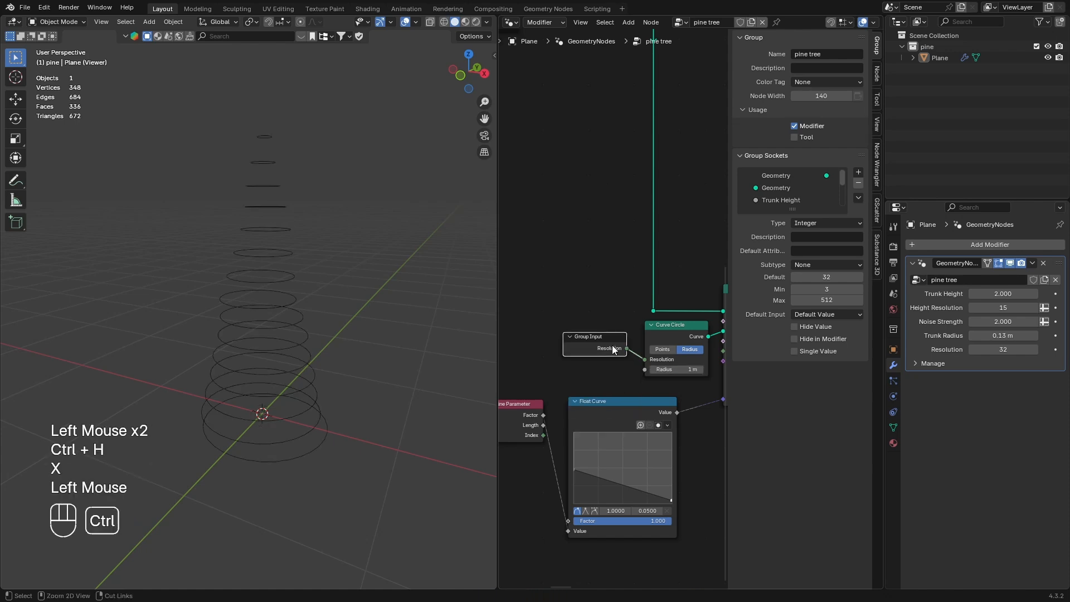
key("ctrl+h")
left_click_drag(628, 389, 641, 370)
left_click(588, 353)
key("ctrl+h")
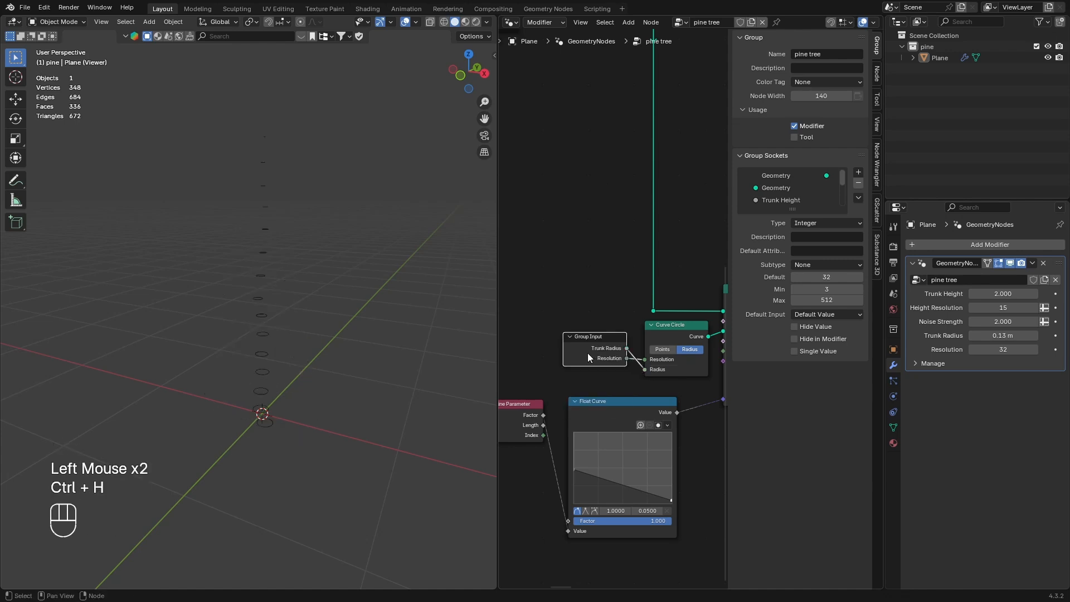
- Rename the exposed Resolution group socket to "Branch Count" and set its default to 6
scroll(788, 199, "down", 3)
double_click(789, 201)
type("Branch Count")
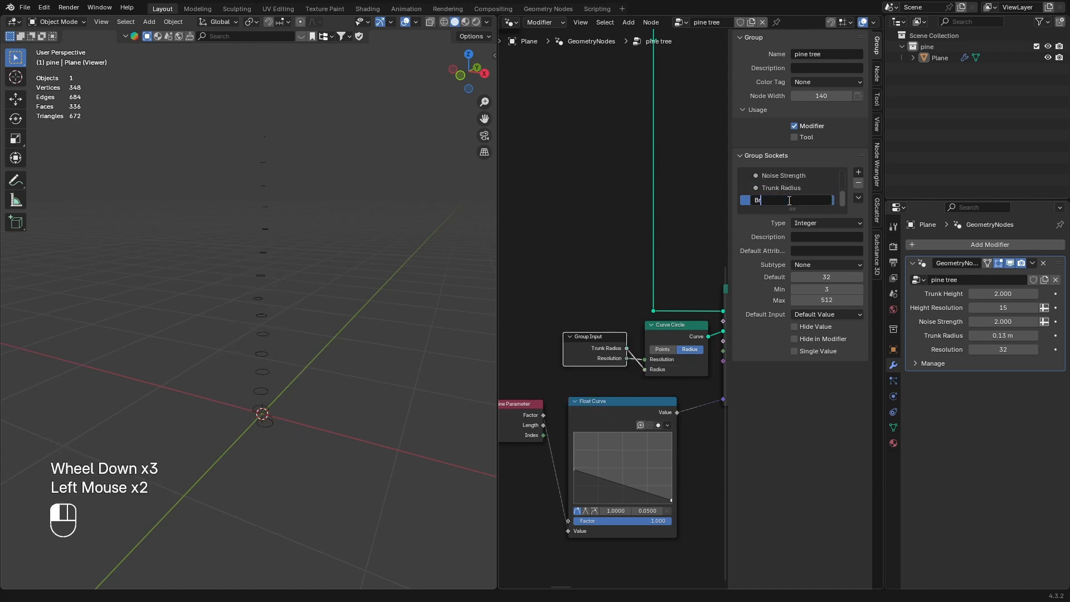
left_click(829, 279)
type("6")
key("Return")
scroll(676, 418, "down", 1)
left_click(828, 301)
key("Return")
key("n")
- Spread out the nodes by moving the Spline Parameter and Float Curve down and the Group Input and Curve Circle further left
middle_click_drag(741, 425, 700, 426)
middle_click_drag(775, 409, 698, 409)
scroll(699, 415, "up", 1)
left_click(841, 403)
scroll(781, 319, "down", 2)
middle_click_drag(535, 413, 604, 419)
left_click_drag(519, 452, 633, 416)
left_click_drag(639, 414, 662, 460)
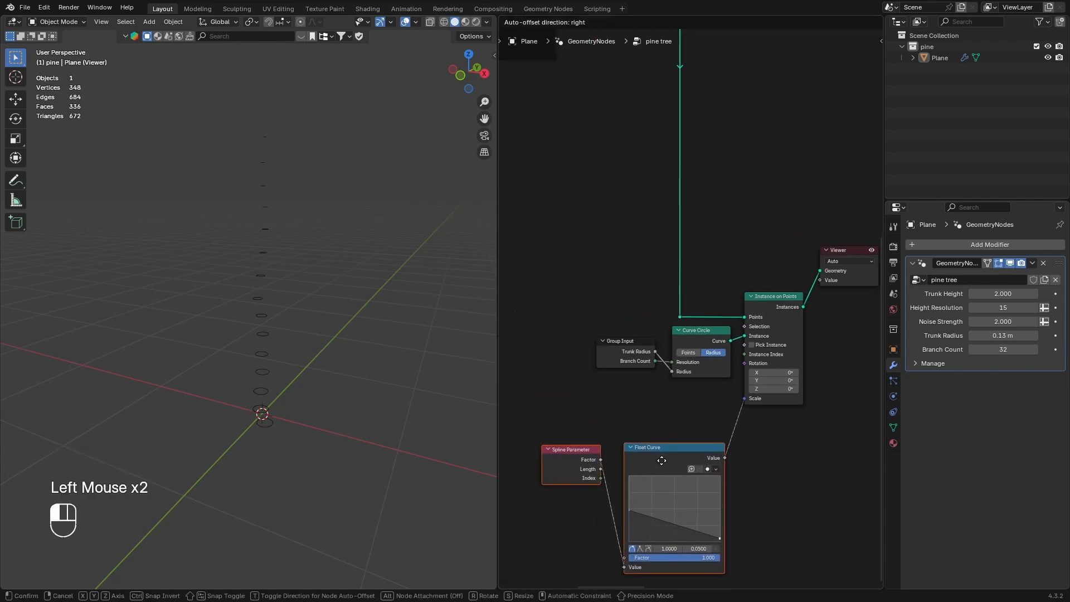
left_click(780, 432)
mouse_move(998, 337)
left_mouse_down()
mouse_move(1012, 336)
mouse_move(998, 336)
left_mouse_up()
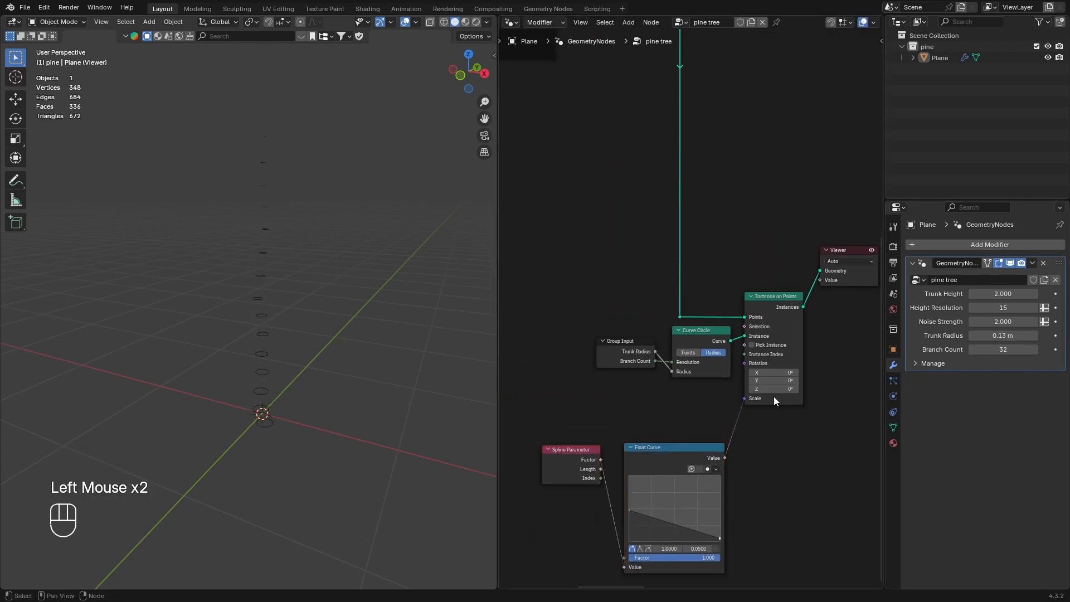
left_click_drag(687, 368, 625, 347)
left_click(668, 384)
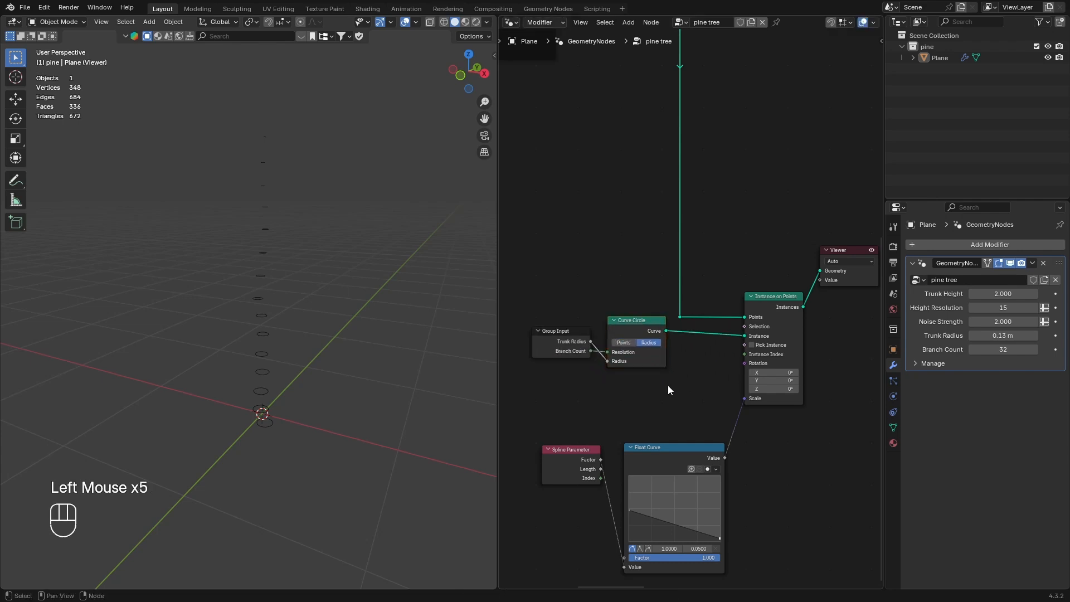
- Add a vector Random Value node connected to the Rotation input of Instance on Points
scroll(709, 373, "up", 2)
middle_click_drag(709, 373, 777, 368)
scroll(713, 371, "up", 1)
left_click_drag(787, 364, 695, 380)
type("ran")
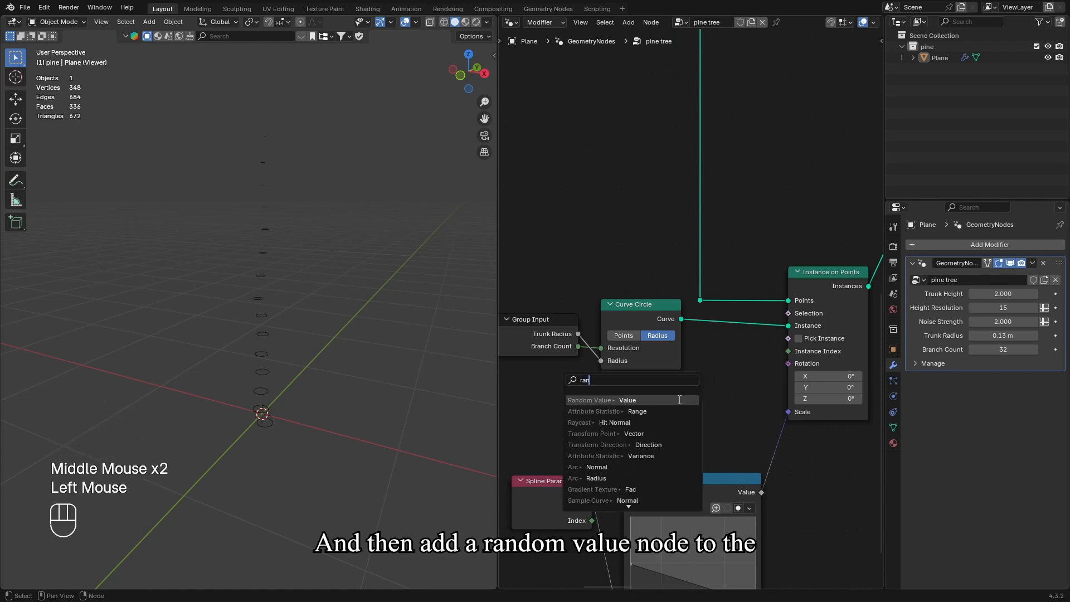
left_click(676, 400)
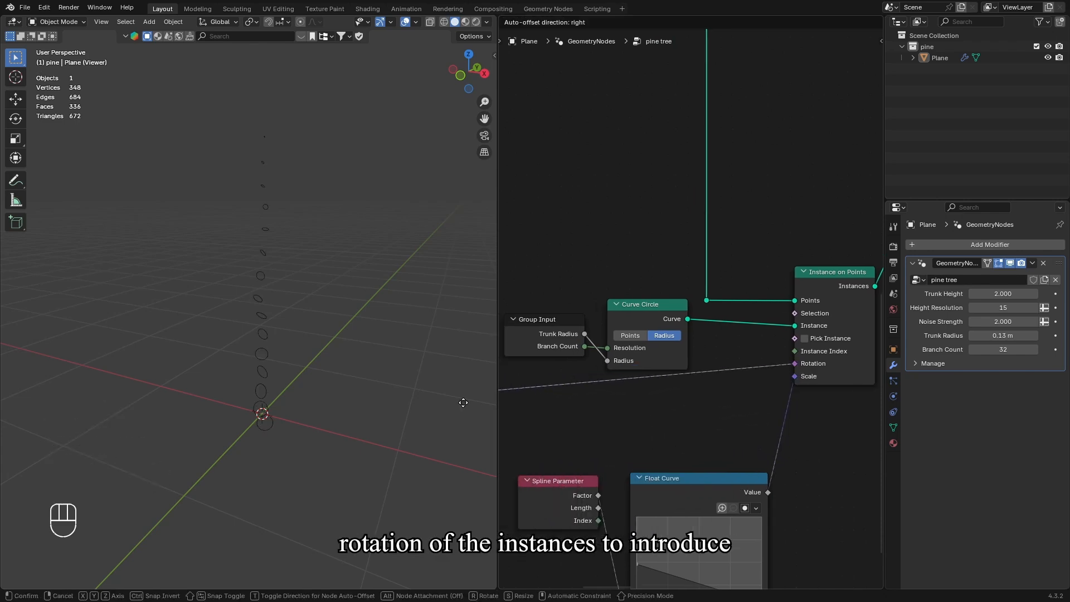
left_click(580, 409)
middle_click_drag(579, 410, 718, 410)
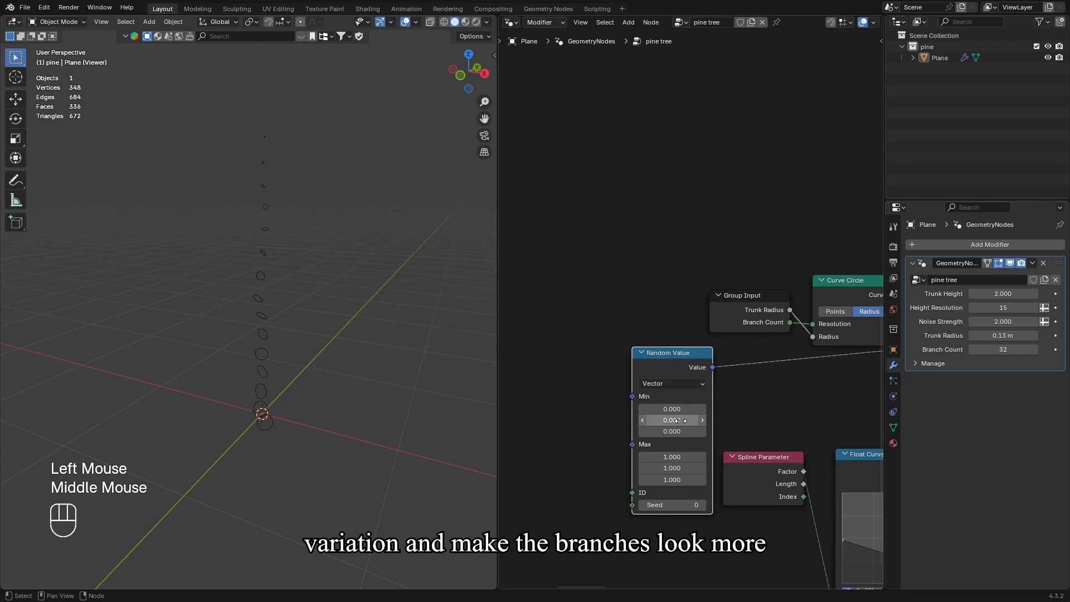
- Limit the Random Value to the Z component, with Min 0, 0, -pi and Max 0, 0, pi
left_click_drag(672, 457, 673, 467)
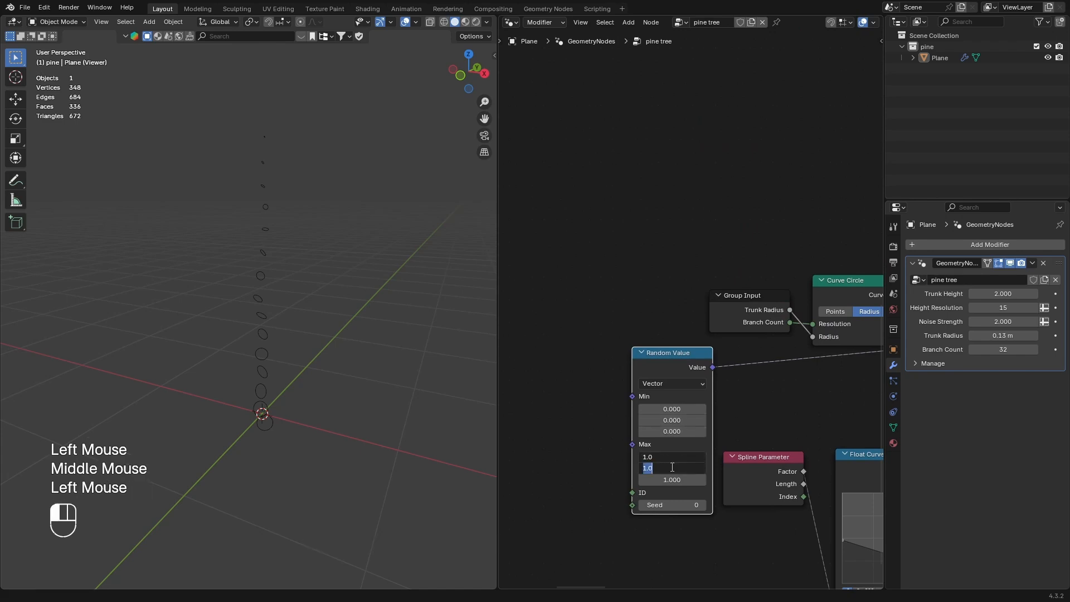
type("0")
key("Return")
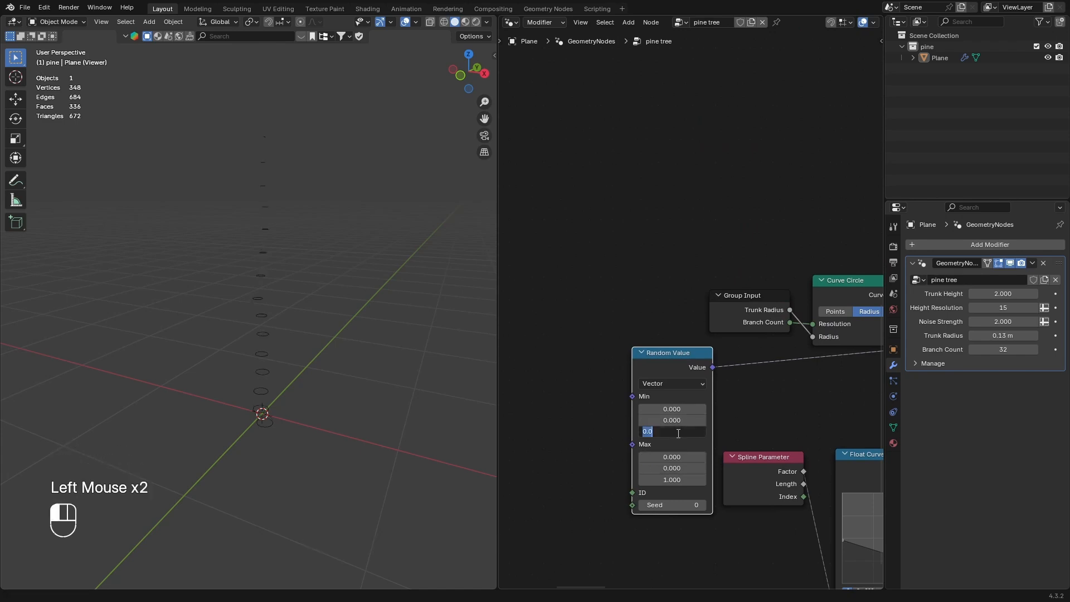
type("-pi")
left_click(680, 480)
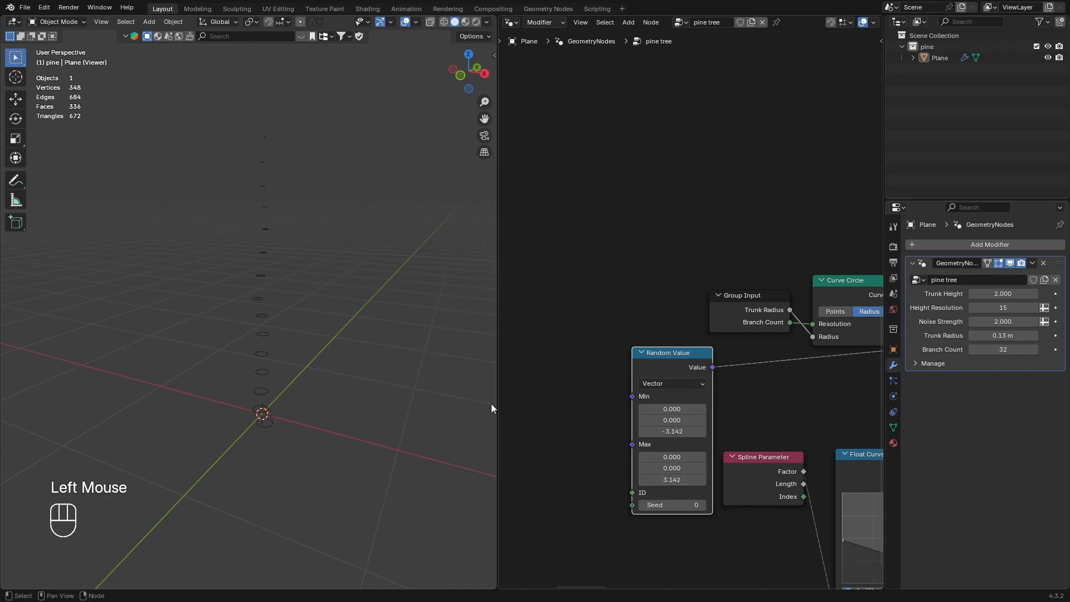
- Hide the Random Value node's unused sockets and move it closer to the Instance on Points node
middle_click_drag(313, 334, 490, 366)
scroll(741, 401, "down", 2)
middle_click_drag(741, 402, 687, 426)
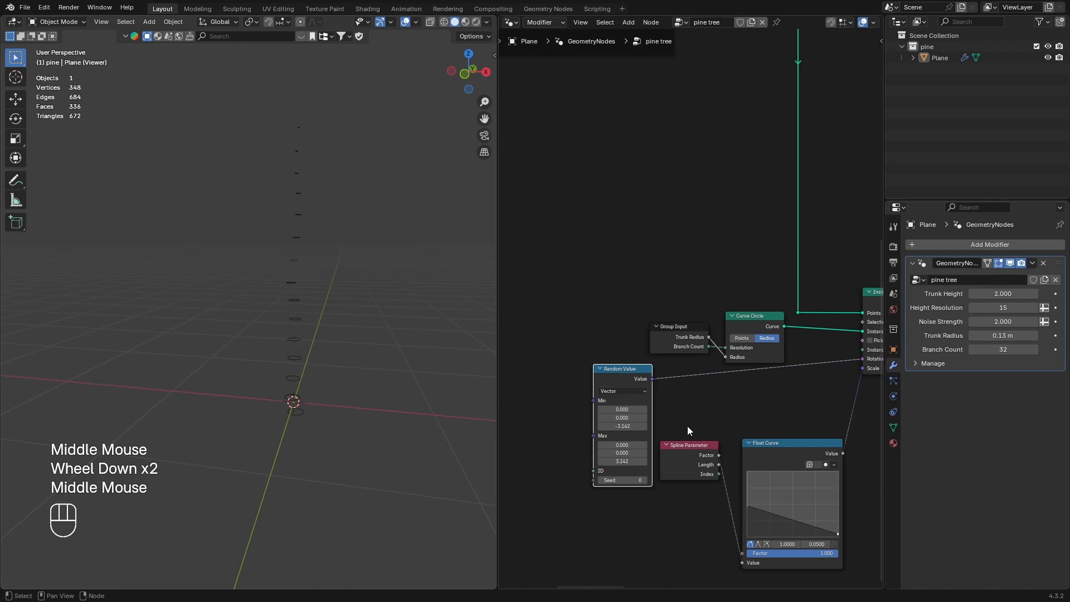
key("ctrl+h")
left_click_drag(635, 380, 774, 390)
left_click_drag(790, 452, 675, 430)
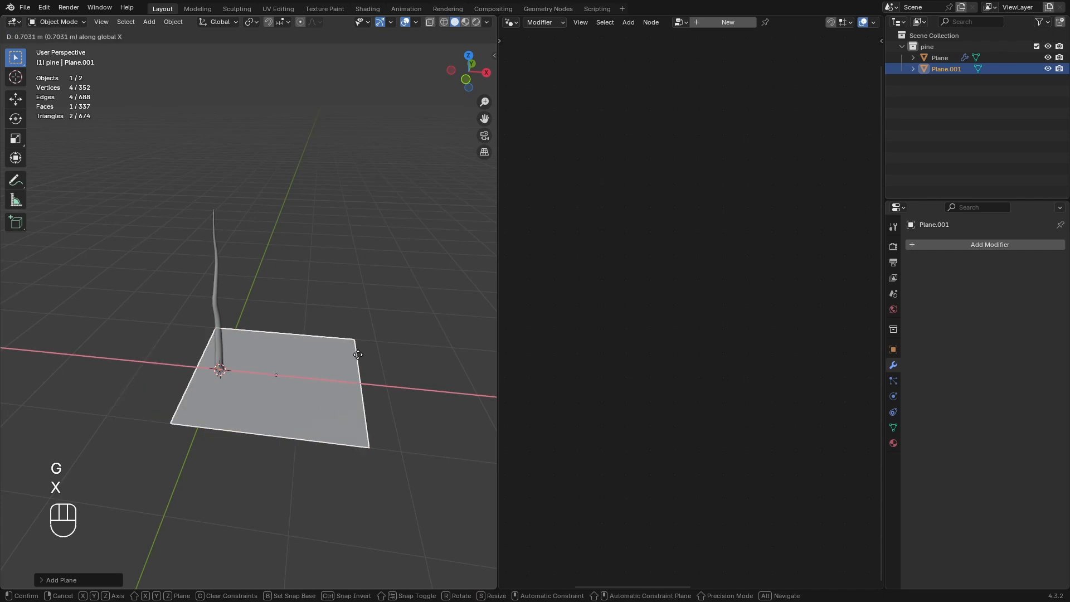
- Show the newly added plane in an orthographic top view
key("KP_7")
middle_click_drag(354, 406, 351, 294, "shift")
key("s")
key("x")
key("KP_Decimal")
key("KP_1")
key("Escape")
- Scale the new plane by 0.1 along Y and by 0.5 along X to form a thin strip
key("s")
key("y")
key("KP_Decimal")
key("KP_1")
key("KP_Enter")
key("s")
key("x")
key("KP_Decimal")
key("KP_3")
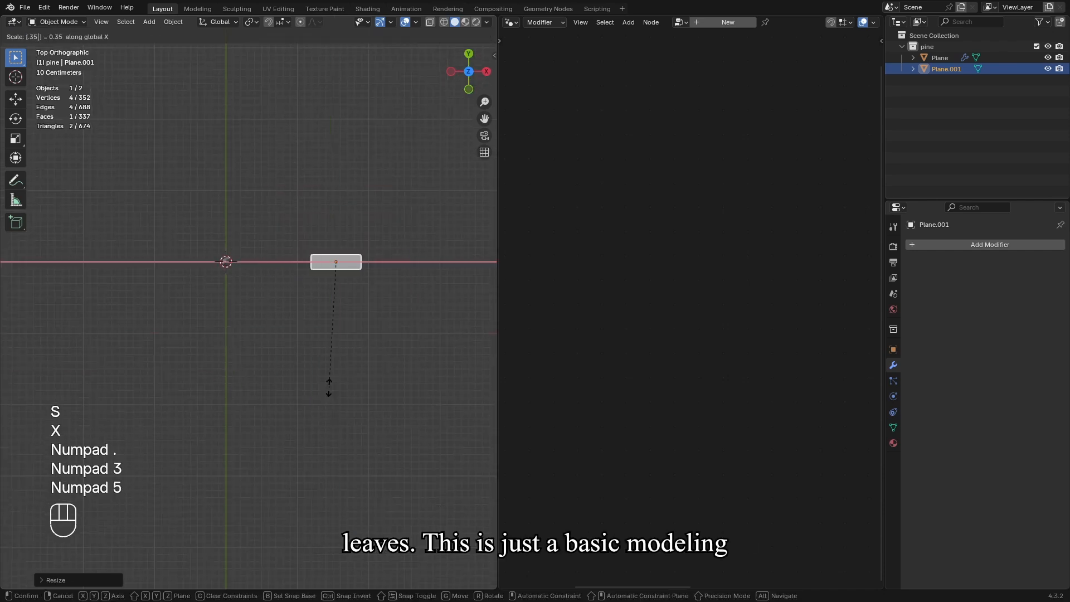
key("KP_5")
key("BackSpace")
key("BackSpace")
key("KP_5")
key("KP_Enter")
- Scale the plane strip uniformly by 0.36
key("KP_Decimal")
scroll(290, 346, "down", 2)
middle_click_drag(290, 346, 317, 348, "shift")
scroll(455, 399, "up", 2)
key("s")
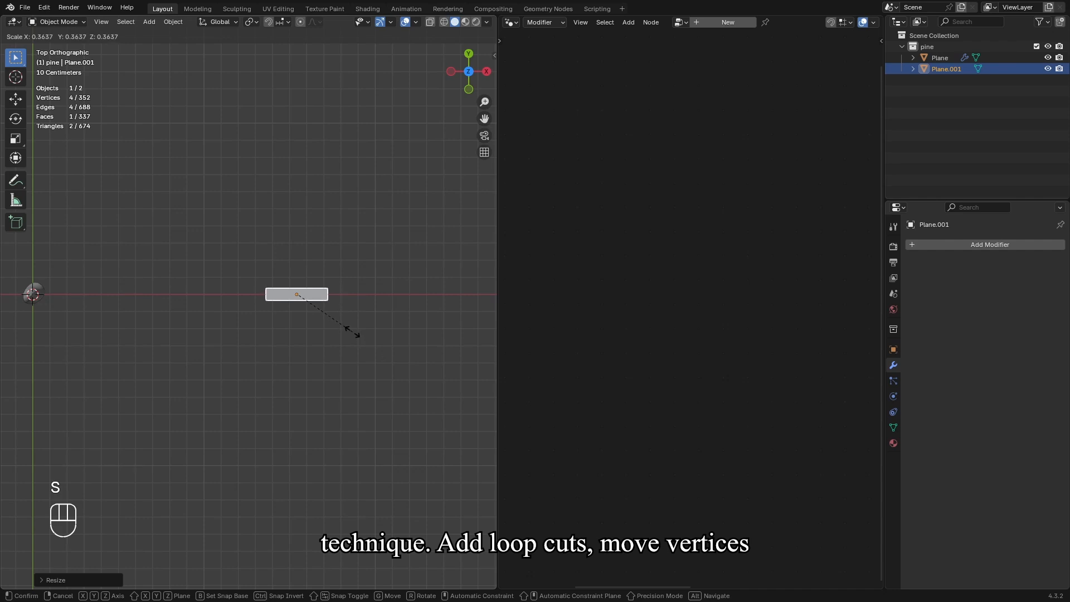
left_click(354, 330)
left_click(80, 580)
left_click(146, 541)
scroll(334, 299, "up", 3)
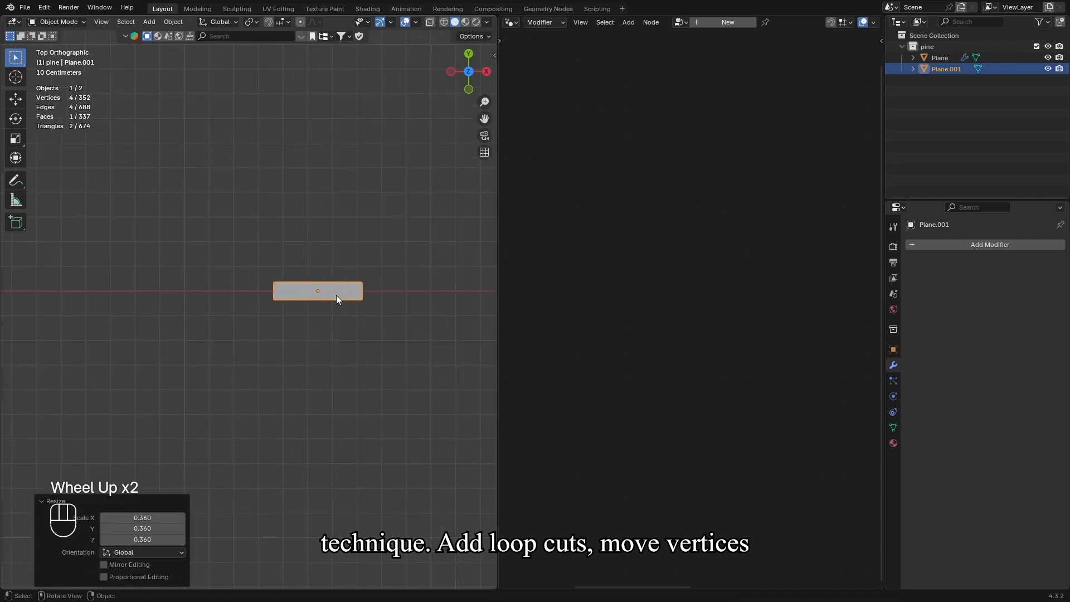
- Add a centred lengthwise loop cut to the strip and move its end middle vertex outward along X to form a pointed tip
key("Tab")
key("ctrl+r")
left_click(399, 294)
right_click(399, 294)
double_click(385, 289)
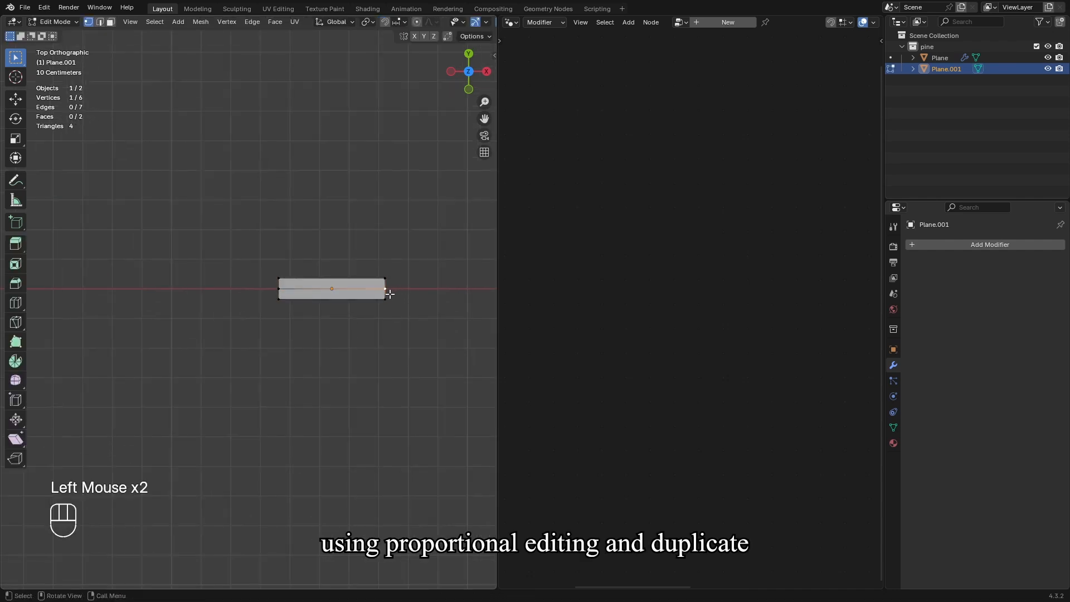
key("g")
key("x")
left_click(411, 296)
- Narrow the leaf's base by scaling its end vertices by about 0.556 along Y
left_click_drag(256, 250, 289, 313)
key("s")
key("y")
left_click(292, 368)
- Add three evenly spaced crosswise loop cuts along the leaf's length
key("ctrl+r")
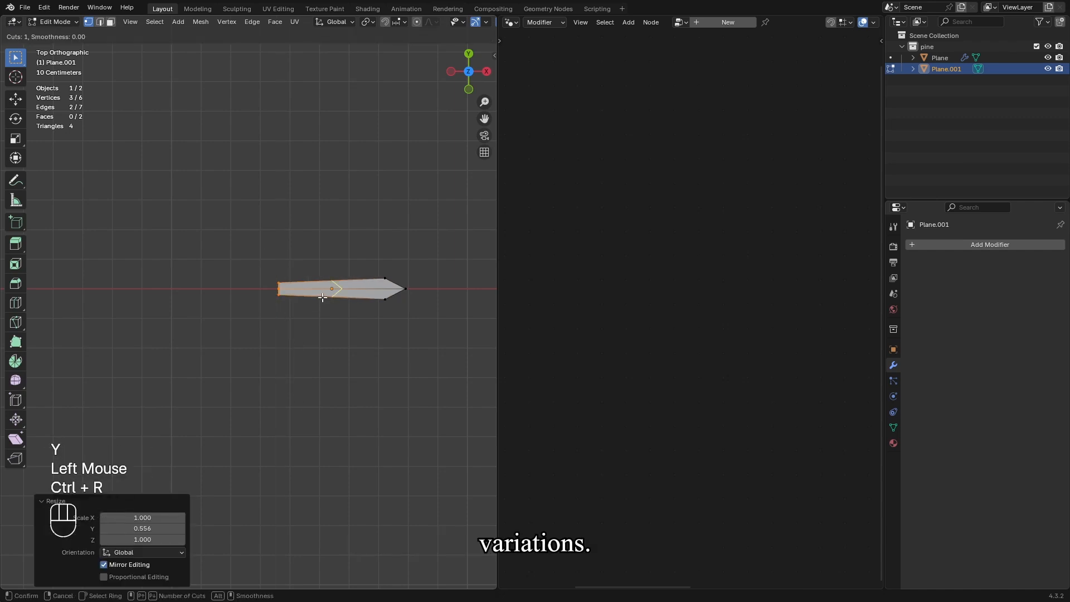
scroll(323, 299, "up", 2)
left_click(323, 298)
right_click(323, 299)
- Crease the leaf by moving its central lengthwise edge loop along Z
key("2")
left_click(362, 291, "alt")
middle_click_drag(363, 379, 366, 334)
scroll(367, 306, "up", 1)
key("g")
key("z")
left_click(359, 317)
- Select the leaf's base vertices in an X-ray front view, enable proportional editing and change its falloff type
middle_click_drag(365, 335, 306, 332)
key("KP_1")
key("1")
key("alt+z")
left_click_drag(187, 265, 210, 318)
key("o")
scroll(422, 18, "down", 5)
left_click(320, 22)
left_click(301, 89)
key("g")
key("z")
scroll(257, 221, "up", 6)
scroll(257, 221, "down", 1)
scroll(257, 221, "up", 1)
right_click(257, 223)
- Bend the leaf into a curve by moving its base vertices along Z with a proportional falloff
key("g")
key("z")
scroll(270, 289, "down", 4)
left_click(275, 449)
- Turn off proportional editing and move the entire leaf mesh relative to its object origin
key("a")
key("o")
key("g")
left_click(394, 240)
middle_click_drag(394, 241, 310, 244, "shift")
right_click(428, 338)
- Rotate the leaf in Object Mode and apply its transforms
key("Tab")
key("r")
left_click(364, 464)
key("ctrl+a")
key("ctrl+a")
- Turn off X-ray and shade the leaf with Auto Smooth at 30°
key("alt+z")
right_click(284, 394)
left_click(278, 317)
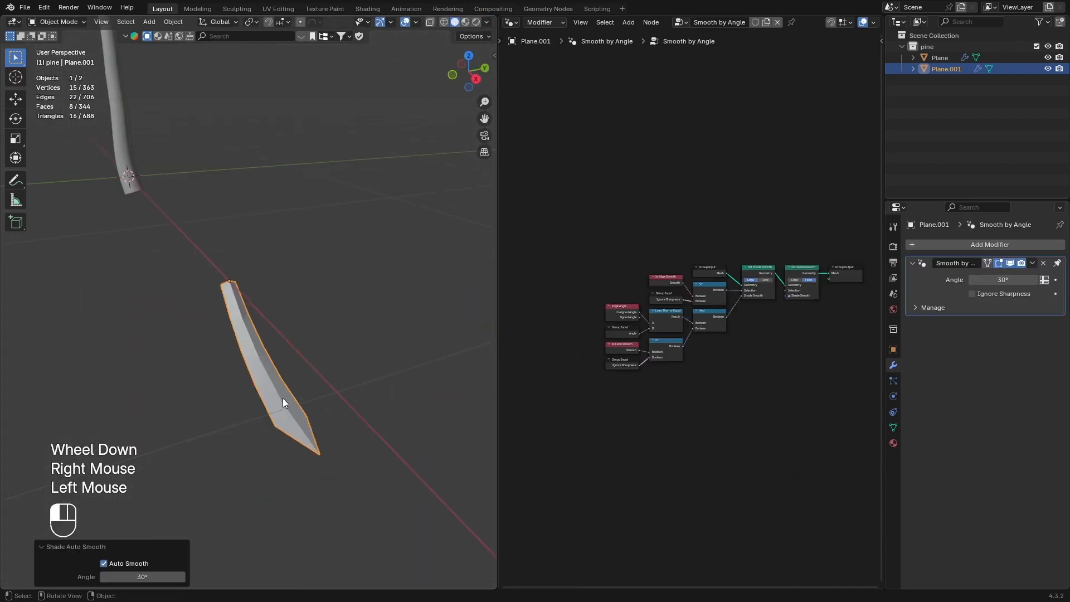
- Duplicate the leaf mesh in place and rotate the copy about 10° around the 3D cursor set at the leaf's base
key("Tab")
key("a")
key("shift+d")
right_click(270, 363)
key("KP_7")
right_click(204, 284, "shift")
key("r")
left_click(352, 369)
- Duplicate the rotated leaf and turn the new copy about Z to the other side of the original leaf
key("shift+d")
key("r")
key("z")
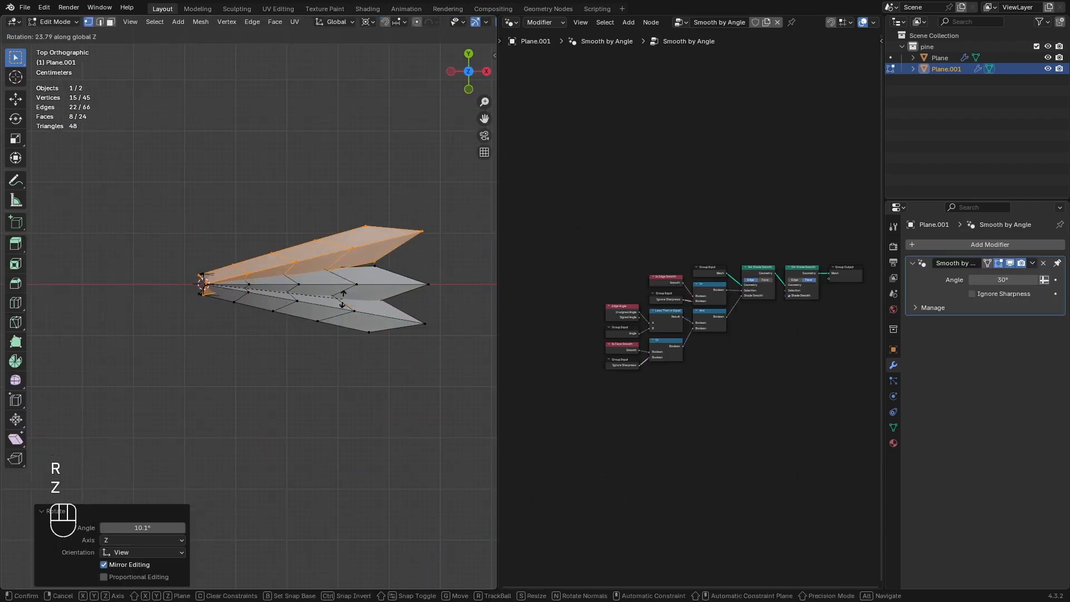
left_click(372, 304)
- Duplicate all three leaves as a second layer offset along Z and resized, and save the file
key("Tab")
key("Tab")
key("a")
key("shift+d")
right_click(399, 338)
key("g")
key("z")
left_click(398, 351)
middle_click_drag(398, 351, 390, 256)
key("s")
left_click(320, 385)
key("ctrl+s")
- Select one whole leaf of the cluster by its linked geometry and rescale it
key("Tab")
key("Tab")
left_click(251, 527)
key("ctrl+l")
key("s")
left_click(344, 497)
- Select another linked leaf in the cluster and tilt it about the Y axis
left_click(319, 395)
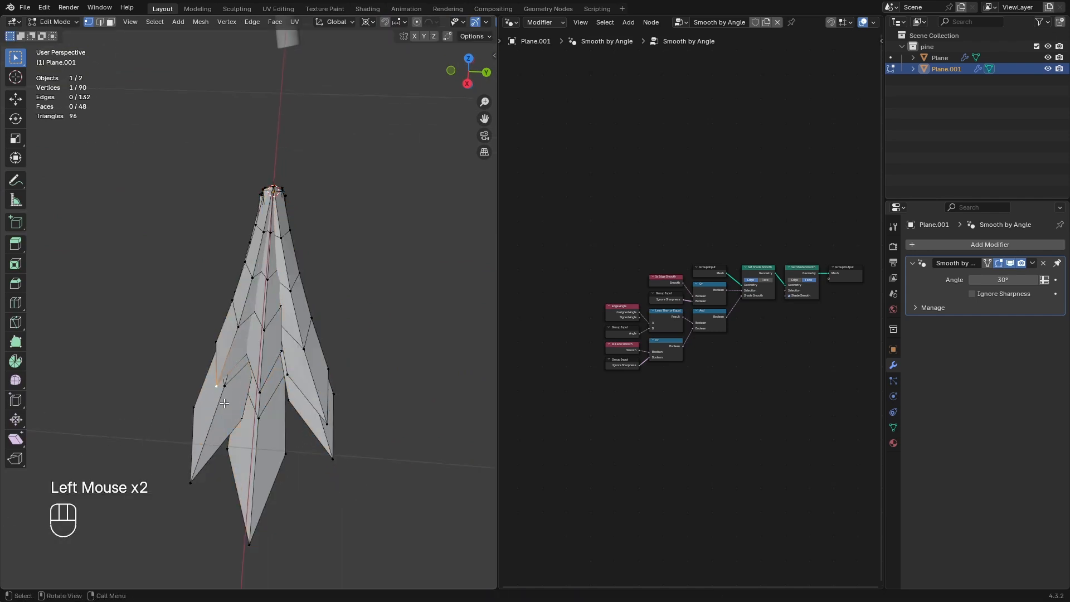
key("ctrl+l")
middle_click_drag(318, 395, 362, 362)
key("r")
key("y")
left_click(369, 360)
- Tilt further individual leaves of the cluster about the Y axis for variation
left_click(423, 356)
key("ctrl+l")
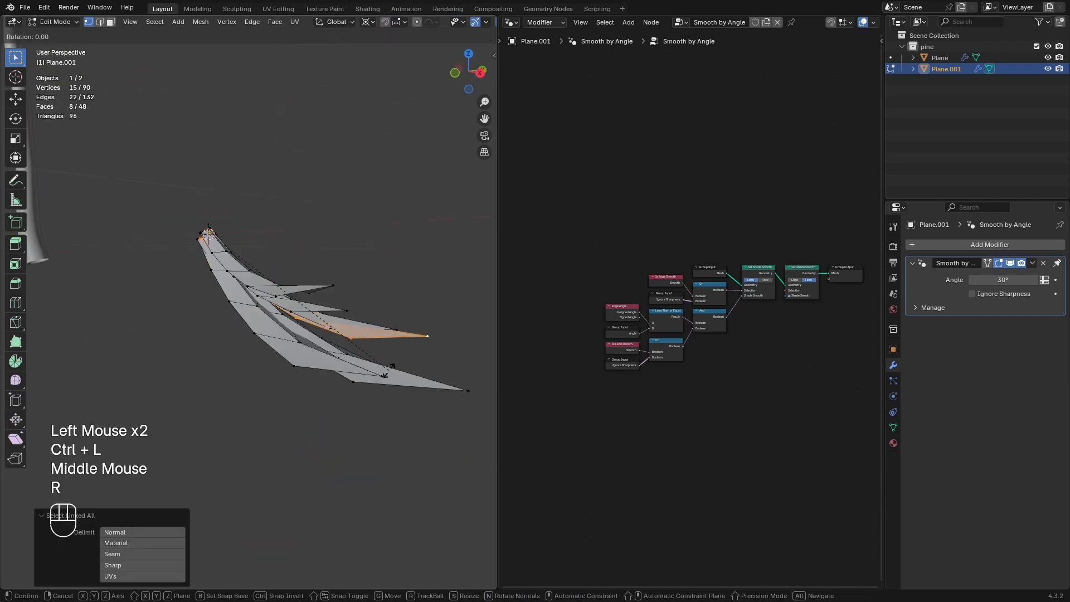
key("r")
key("y")
key("ctrl+l")
key("r")
key("y")
- Duplicate the whole leaf cluster in place and rotate the copy about 24° in top view
key("a")
key("shift+d")
right_click(299, 364)
key("KP_7")
key("r")
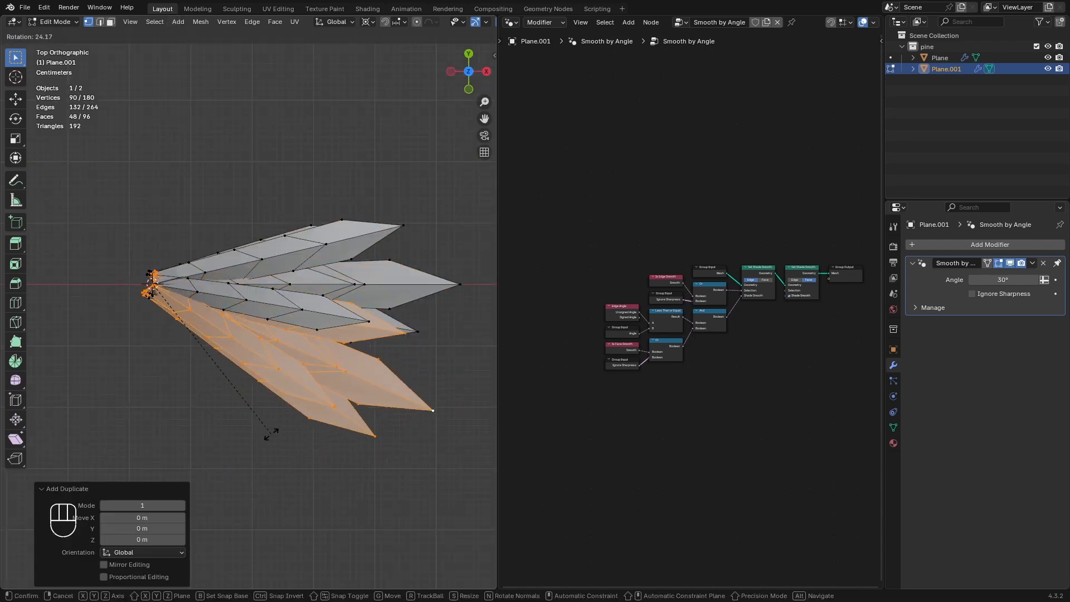
left_click(268, 436)
- Rotate the complete leaf cluster in top view, save the file and return to Object Mode
key("a")
key("r")
left_click(309, 377)
key("ctrl+s")
key("Tab")
right_click(347, 345)
- Select the trunk object and duplicate its Instance on Points node, placing the copy between the original and the Viewer
left_click(940, 57)
key("KP_Decimal")
middle_click_drag(611, 296, 535, 265)
scroll(641, 335, "up", 3)
middle_click_drag(641, 335, 563, 298)
left_click(580, 318)
key("shift+d")
left_click(686, 311)
- Add an Object Info node for Plane.001 with As Instance on, and link its Geometry to the new node's Instance with Pick Instance enabled
left_click_drag(947, 69, 575, 321)
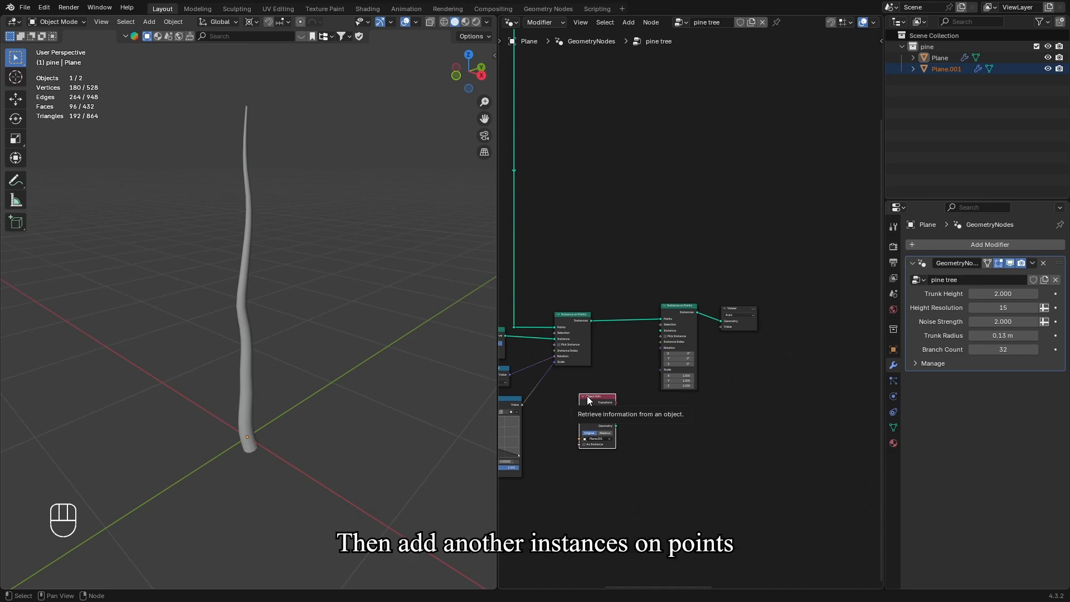
left_click(632, 369)
scroll(635, 363, "up", 2)
left_click_drag(574, 420, 552, 391)
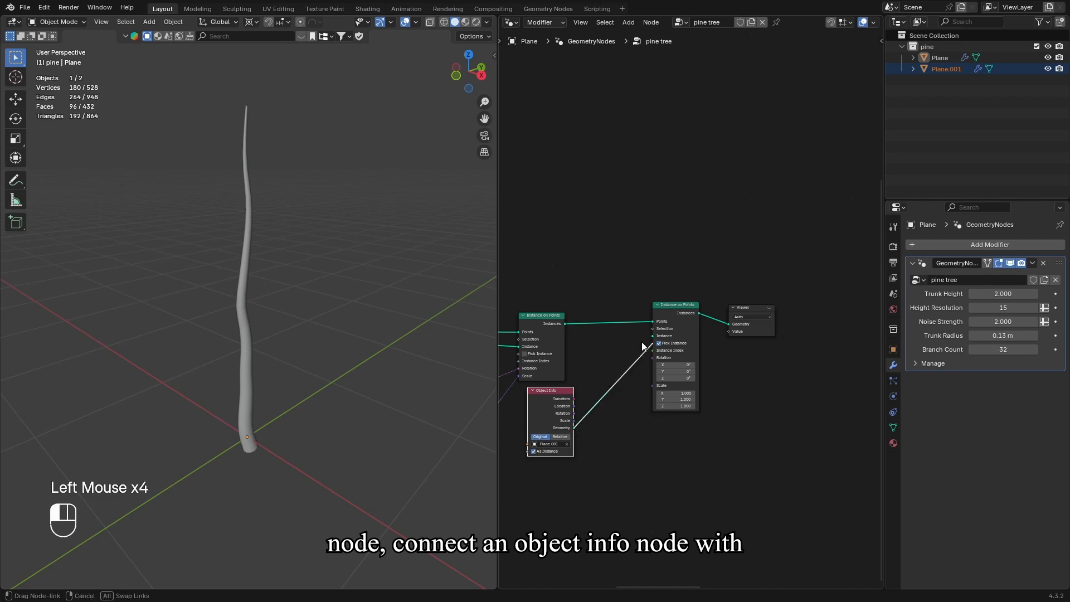
left_click_drag(644, 347, 648, 343)
- Hide the Object Info node's unused sockets and place it between the two Instance on Points nodes
left_click(541, 407)
key("ctrl+h")
left_click_drag(542, 397, 598, 341)
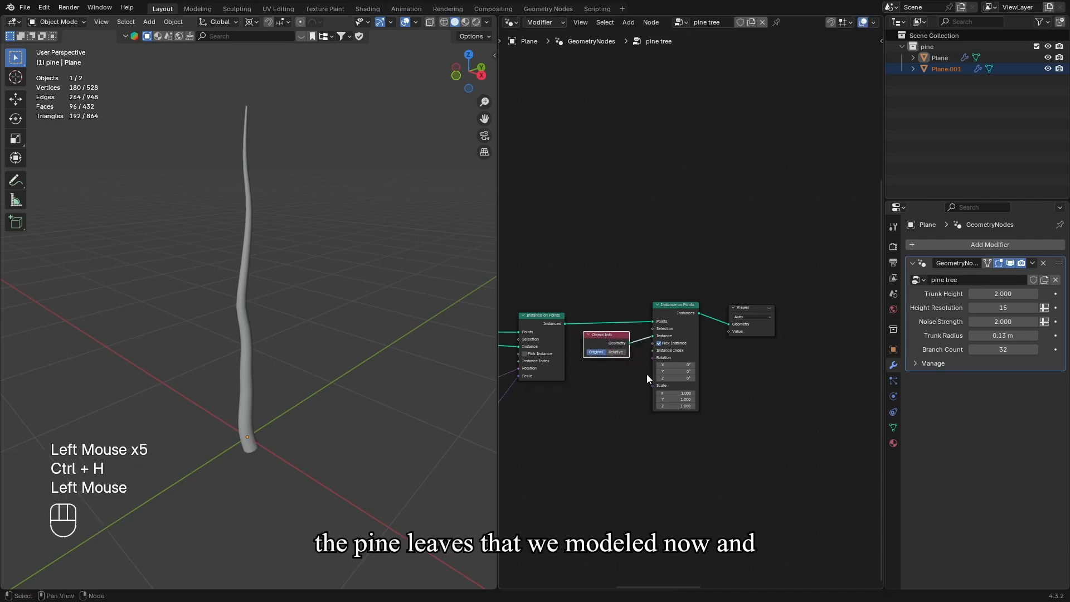
- Activate the Viewer node to preview the leaf instances in the viewport
left_click(770, 307)
scroll(292, 446, "up", 4)
middle_click_drag(292, 450, 269, 366, "shift")
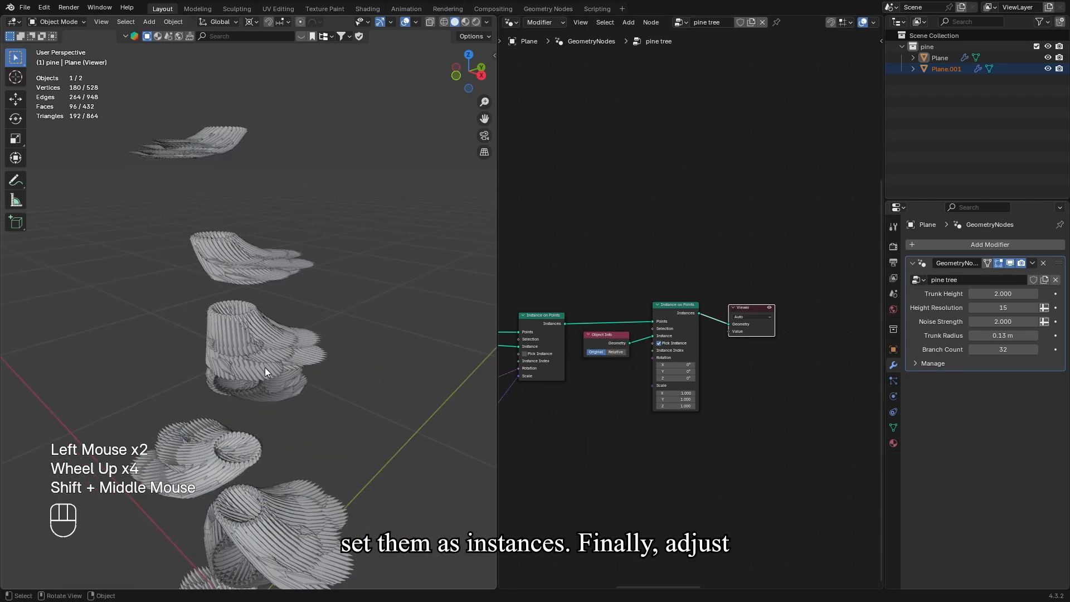
scroll(269, 365, "up", 1)
scroll(552, 357, "up", 2)
middle_click_drag(519, 392, 621, 431)
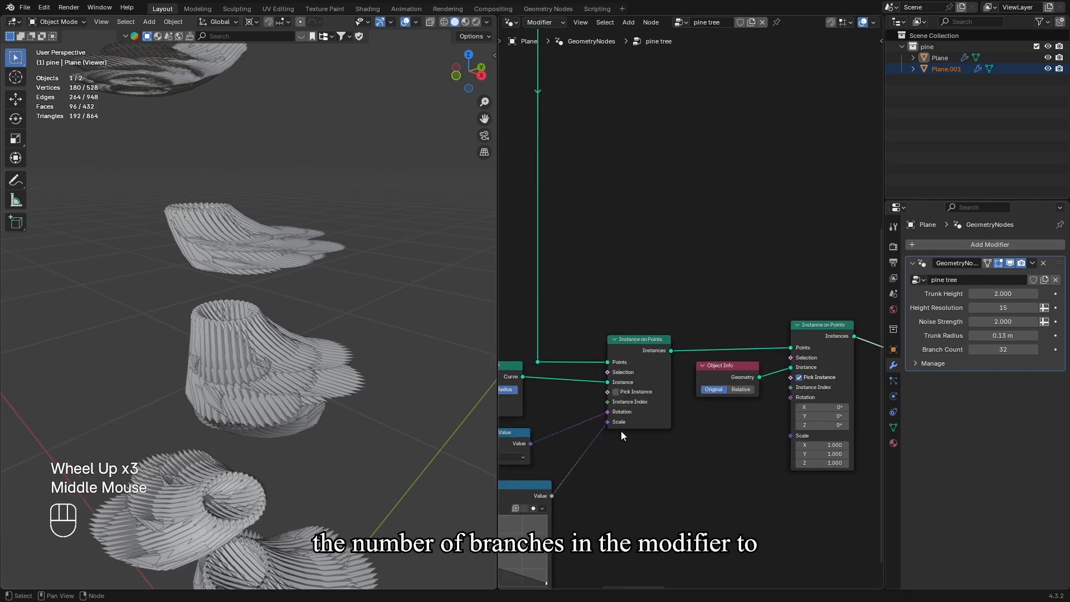
- Set the modifier's Branch Count to 5 and inspect the sparser leaves from several angles
left_click(1003, 349)
type("3")
key("Return")
left_click_drag(1005, 352, 1014, 351)
middle_click_drag(262, 385, 295, 396)
scroll(267, 393, "down", 4)
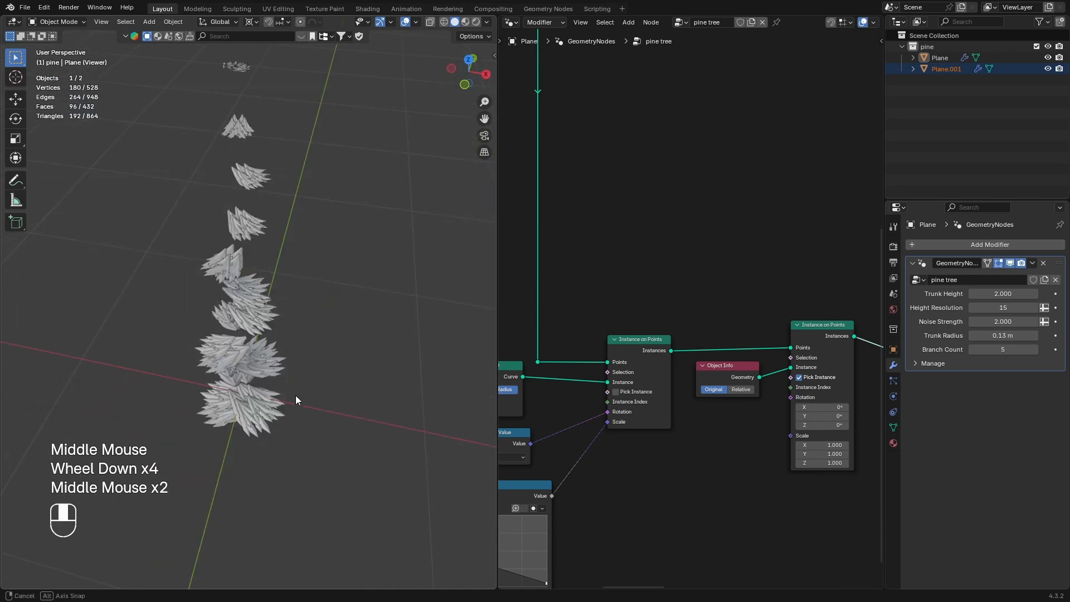
scroll(270, 256, "down", 2)
scroll(270, 256, "up", 1)
middle_click_drag(270, 256, 282, 273)
scroll(282, 274, "down", 1)
- Add a Combine XYZ node and connect its Vector to the leaf Instance on Points node's Rotation
key("shift+a")
left_click(592, 335)
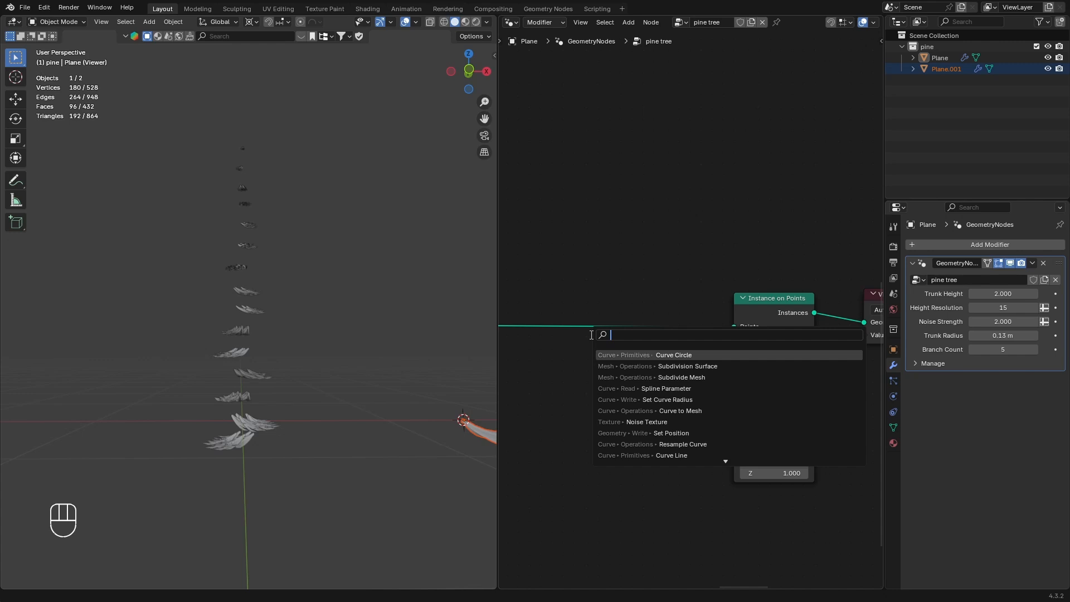
type("combin")
key("Return")
left_click(612, 392)
left_click_drag(695, 413, 734, 391)
middle_click_drag(606, 467, 699, 452)
- Add a Math node set to Multiply feeding the Z input of Combine XYZ
left_click_drag(707, 437, 669, 449)
type("math")
left_click(657, 471)
left_click(653, 431)
left_click(644, 447)
left_click(257, 327)
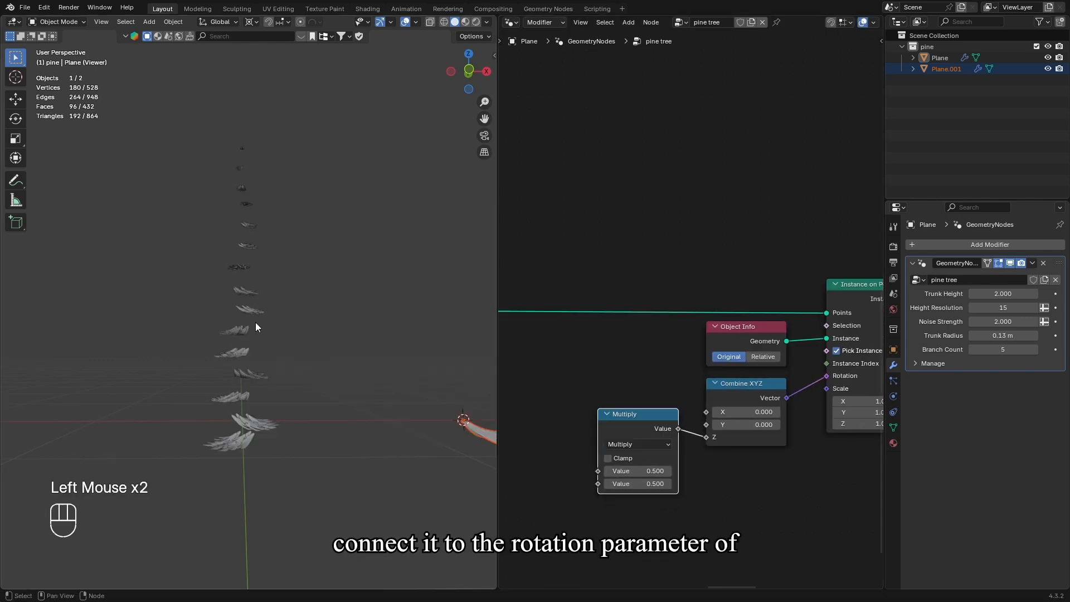
- Set the Multiply node's second value to pi/180 for converting degrees to radians
left_click(655, 486)
type("pi/180")
key("Return")
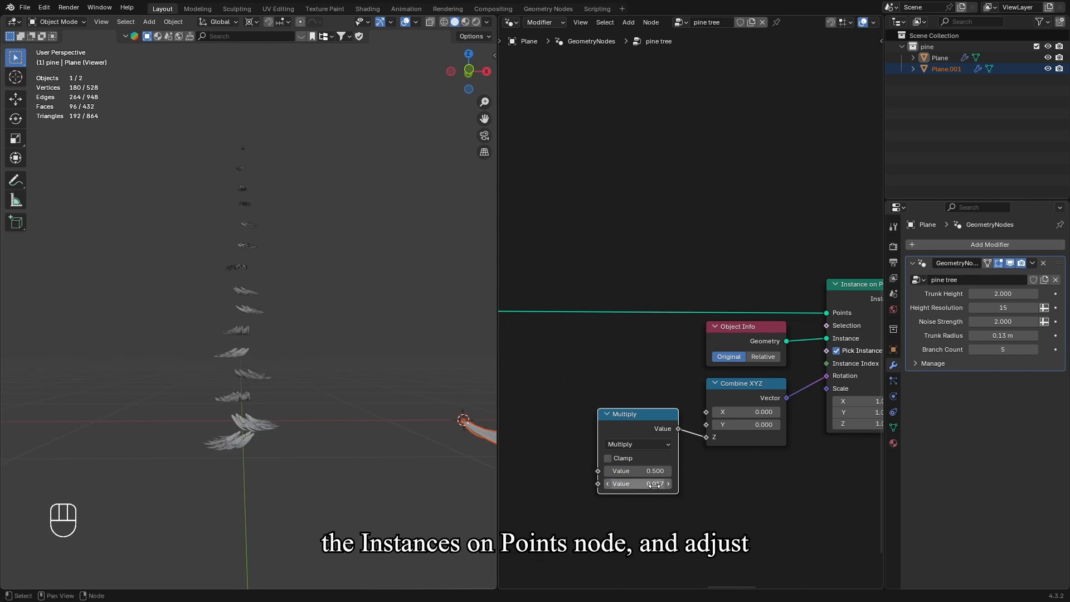
- Add another Math node set to Multiply, feeding the first value of the degrees-to-radians Multiply node
middle_click_drag(654, 485, 730, 482)
left_click_drag(674, 468, 621, 464)
type("math")
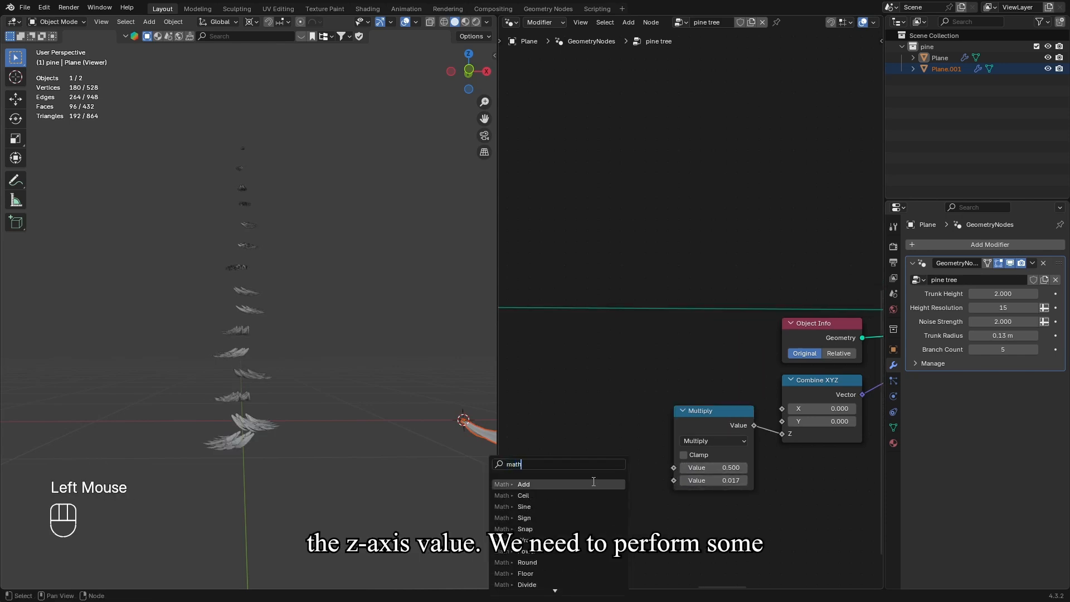
left_click(593, 483)
middle_click_drag(605, 505, 648, 460)
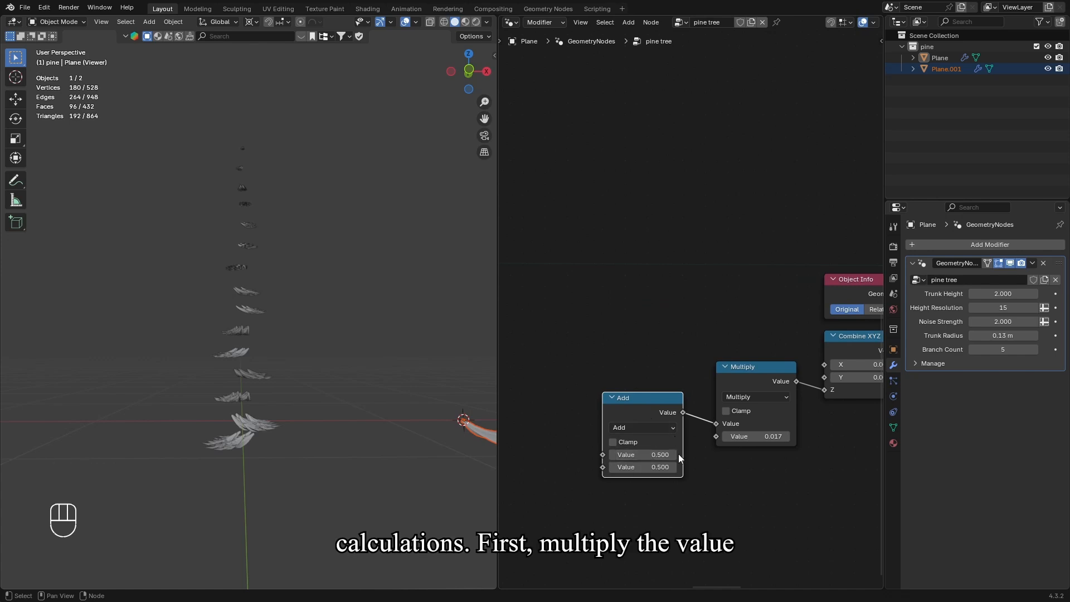
left_click(643, 428)
left_click(258, 484)
- Add an Index node and connect it to the second value of the new Multiply node
middle_click_drag(589, 508, 649, 489)
key("shift+a")
type("inde")
key("Return")
left_click(546, 468)
left_click_drag(624, 488, 663, 448)
middle_click_drag(625, 450, 741, 468)
- Add a Divide node feeding the new Multiply node's first value and set its first value to 360
left_click_drag(779, 452, 607, 429)
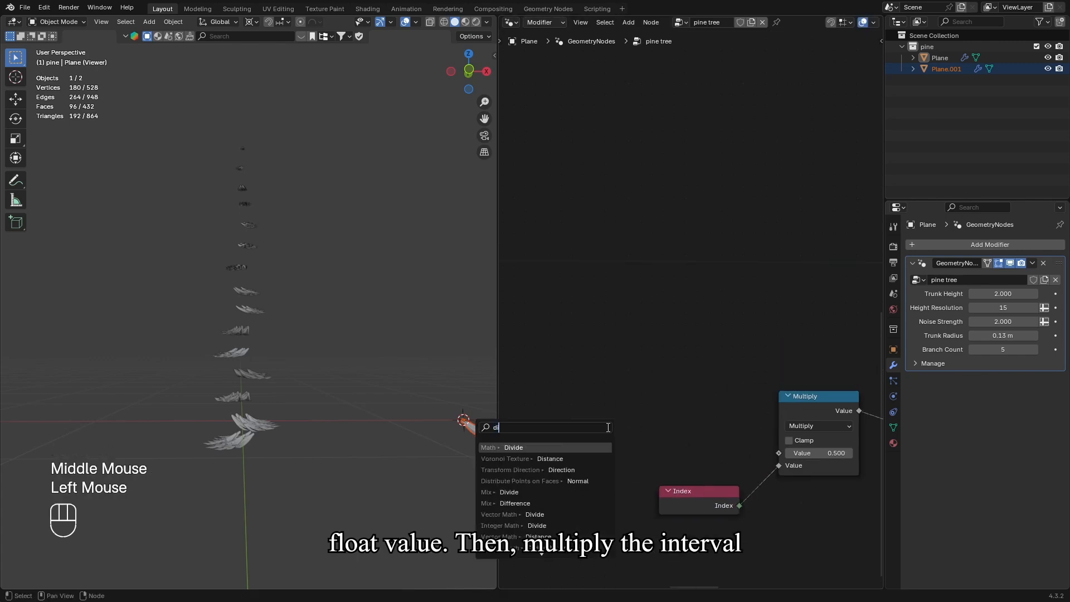
type("div")
key("Return")
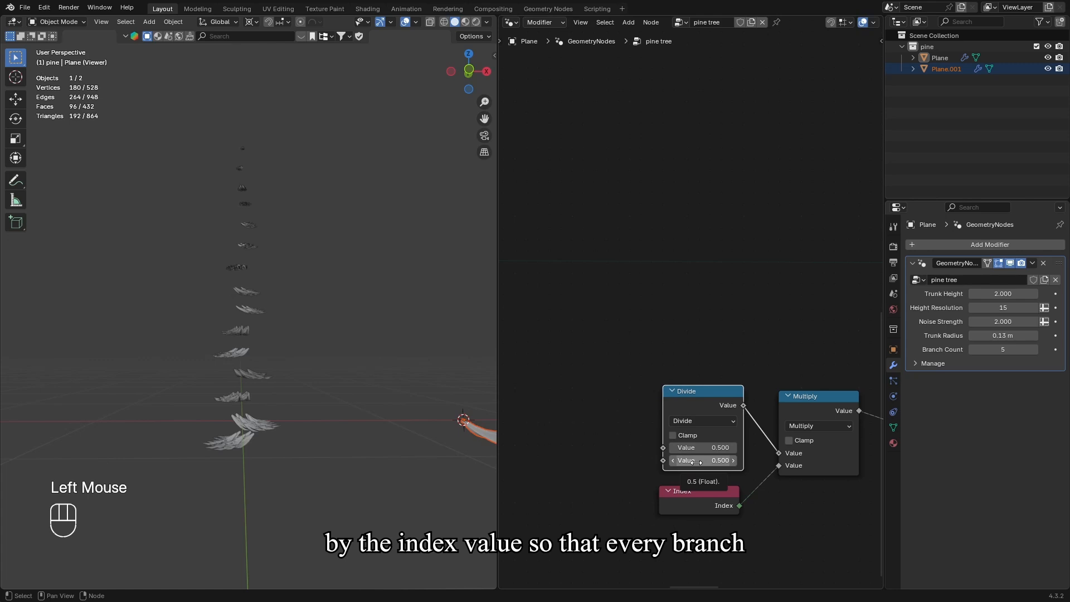
double_click(702, 448)
type("360")
key("Return")
- Feed the Divide node's second value from a Group Input Branch Count node and check the leaves around the tree
left_click_drag(663, 460, 635, 464)
type("branch")
key("Return")
left_click(623, 460)
middle_click_drag(246, 441, 265, 225)
scroll(261, 450, "up", 1)
scroll(254, 255, "up", 2)
scroll(266, 225, "up", 2)
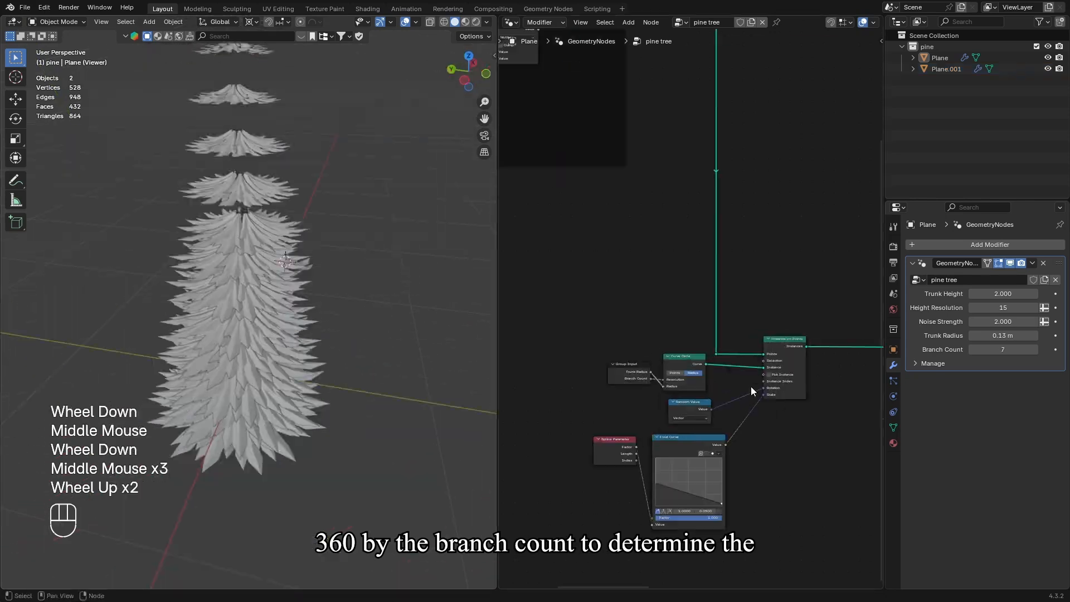
- Move the Float Curve and Spline Parameter nodes lower to free space beneath the Random Value node
scroll(755, 389, "up", 3)
middle_click_drag(755, 389, 797, 401)
scroll(613, 454, "down", 1)
middle_click_drag(628, 459, 652, 434)
left_click_drag(641, 433, 627, 462)
left_click(712, 425)
key("ctrl+h")
key("ctrl+h")
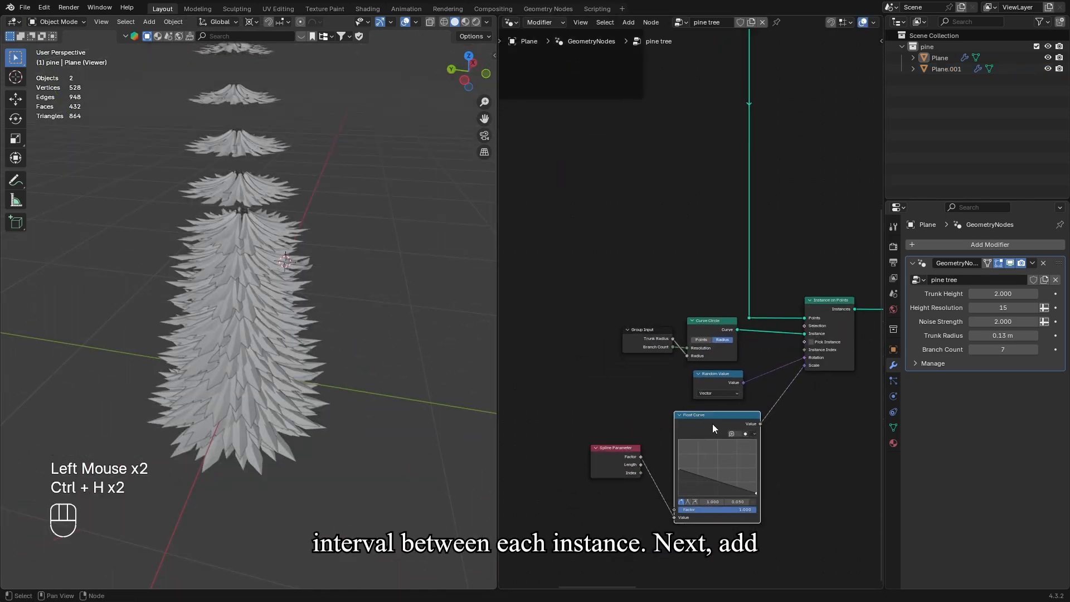
left_click_drag(712, 423, 717, 478)
left_click_drag(618, 465, 596, 534)
left_click_drag(718, 475, 723, 510)
- Add a second Float Curve driven by Spline Parameter's Factor and line it up above the existing Float Curve
left_click_drag(617, 525, 673, 439)
type("flo")
key("Return")
left_click(679, 411)
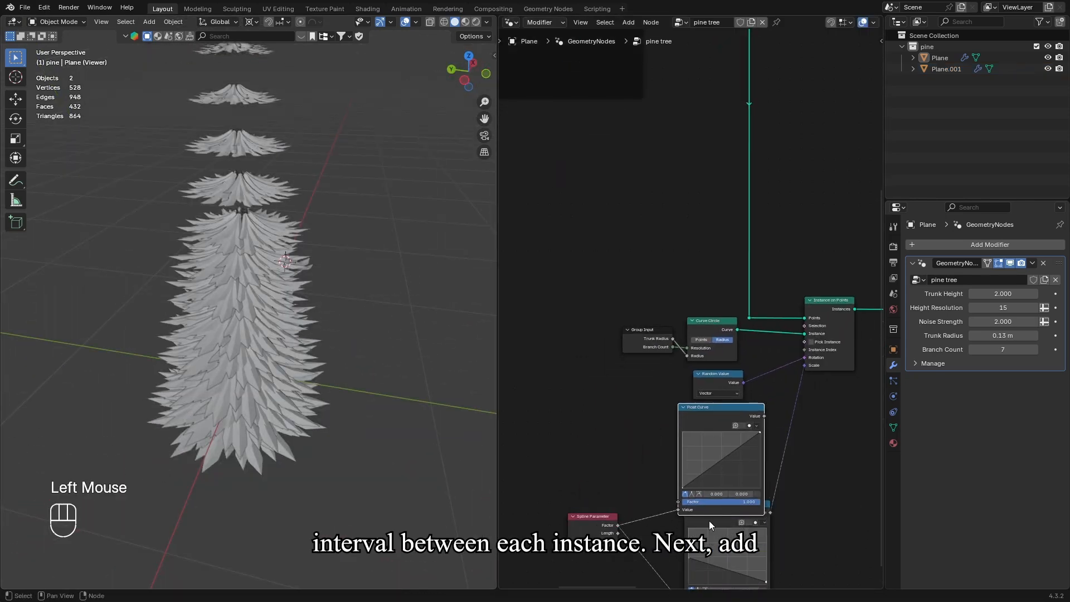
left_click_drag(714, 519, 710, 539)
middle_click_drag(731, 461, 645, 488)
scroll(645, 489, "up", 1)
left_click_drag(630, 426, 625, 428)
middle_click_drag(630, 441, 657, 419)
left_click_drag(658, 549, 653, 551)
scroll(641, 426, "up", 2)
- Connect the new Float Curve's Value to the Selection input of the curve circle's Instance on Points node
left_click_drag(729, 416, 787, 283)
middle_click_drag(357, 424, 341, 394)
scroll(338, 381, "down", 2)
- Compare the tree with the new float curve nodes muted and unmuted
left_click(661, 424)
scroll(618, 480, "down", 1)
left_click(518, 546, "shift")
key("m")
key("m")
left_click(668, 403)
key("m")
key("m")
- Shape the new Float Curve by placing its lower point at about 0.213, 0 to exclude the lowest branches
left_click_drag(648, 483, 635, 450)
left_click_drag(635, 450, 628, 507)
key("ctrl+z")
left_click(715, 515)
left_click_drag(628, 507, 636, 506)
mouse_move(268, 357)
middle_mouse_down()
mouse_move(254, 347)
mouse_move(265, 352)
middle_mouse_up()
scroll(254, 347, "up", 1)
- Move the curve circle's Instance on Points node and its input nodes together along X to make room before them
middle_click_drag(709, 489, 644, 440)
scroll(674, 437, "down", 1)
scroll(776, 411, "down", 3)
middle_click_drag(777, 411, 688, 386)
scroll(661, 423, "up", 2)
scroll(712, 407, "up", 3)
scroll(688, 386, "down", 5)
left_click(620, 389)
left_click(654, 384, "shift")
left_click(663, 418, "shift")
left_click(589, 507, "shift")
left_click(666, 447, "shift")
left_click(667, 516, "shift")
left_click(736, 379, "shift")
left_click_drag(642, 333, 801, 498, "shift")
left_click(630, 399, "shift")
key("g")
key("x")
left_click(841, 406)
- Rename the Branch Count group input socket as Leaves Count
left_click(584, 379)
scroll(584, 379, "up", 5)
middle_click_drag(614, 373, 728, 366)
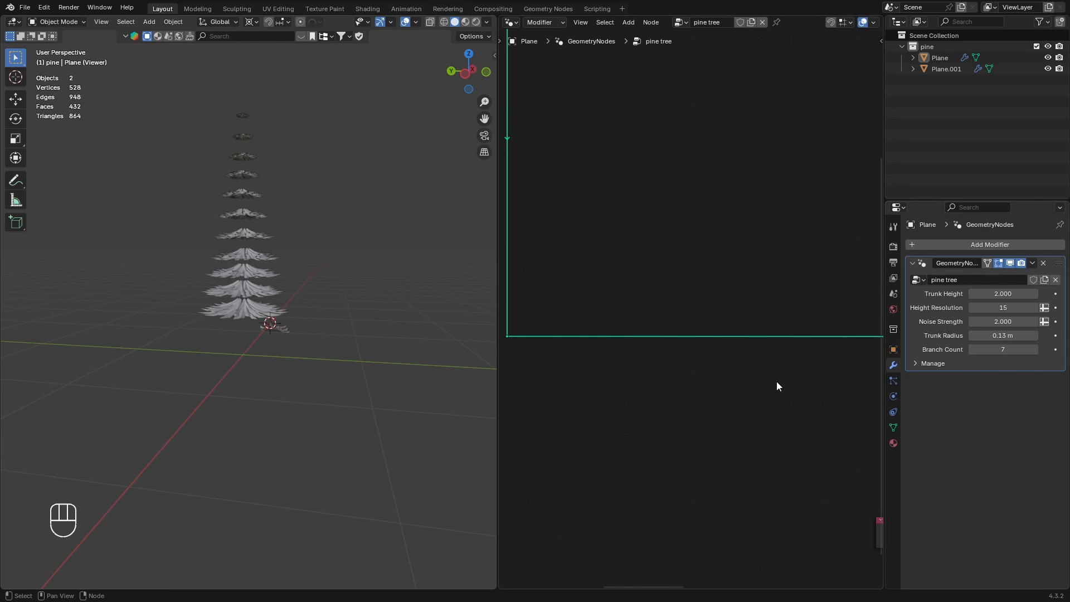
key("shift+a")
right_click(751, 367)
left_click(737, 325)
key("n")
scroll(786, 202, "down", 2)
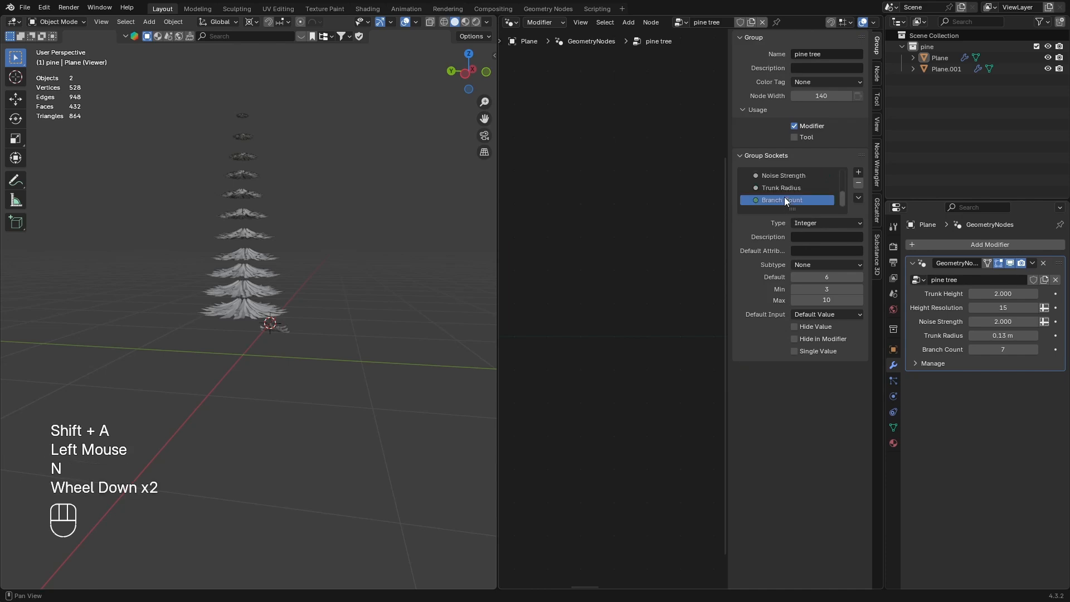
double_click(785, 199)
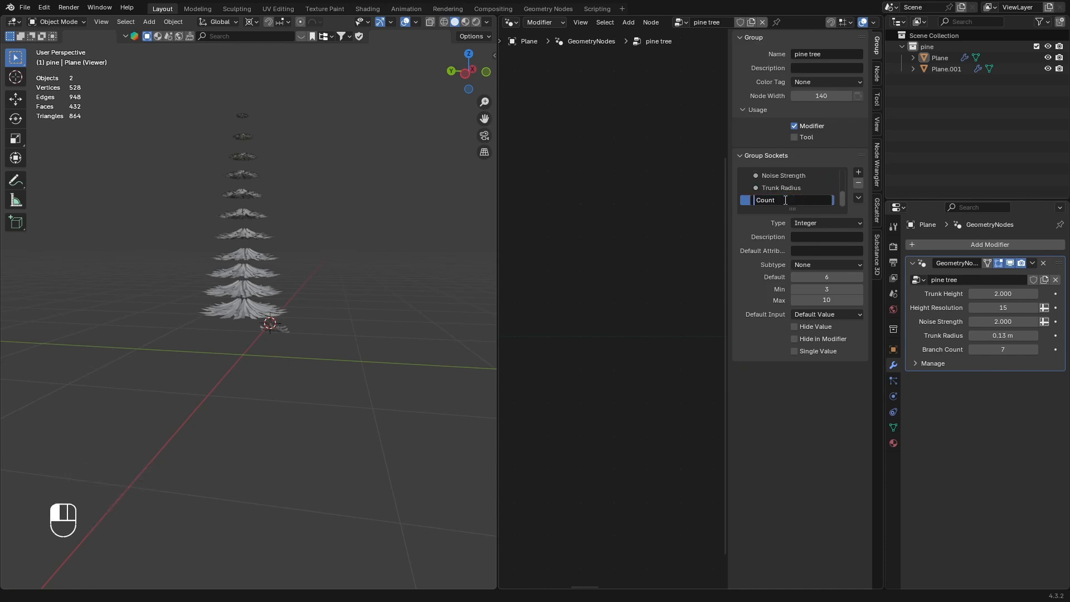
type("Leaves Cou")
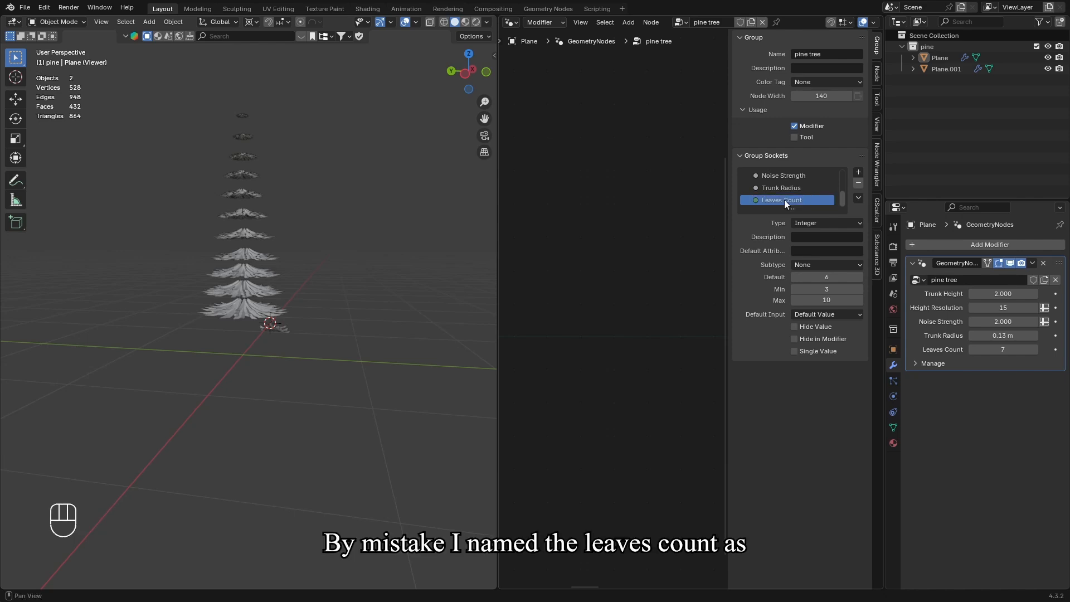
type("n")
- Insert a Resample Curve node into the curve link leading to the curve circle's Instance on Points node
scroll(708, 369, "down", 2)
middle_click_drag(708, 369, 668, 360)
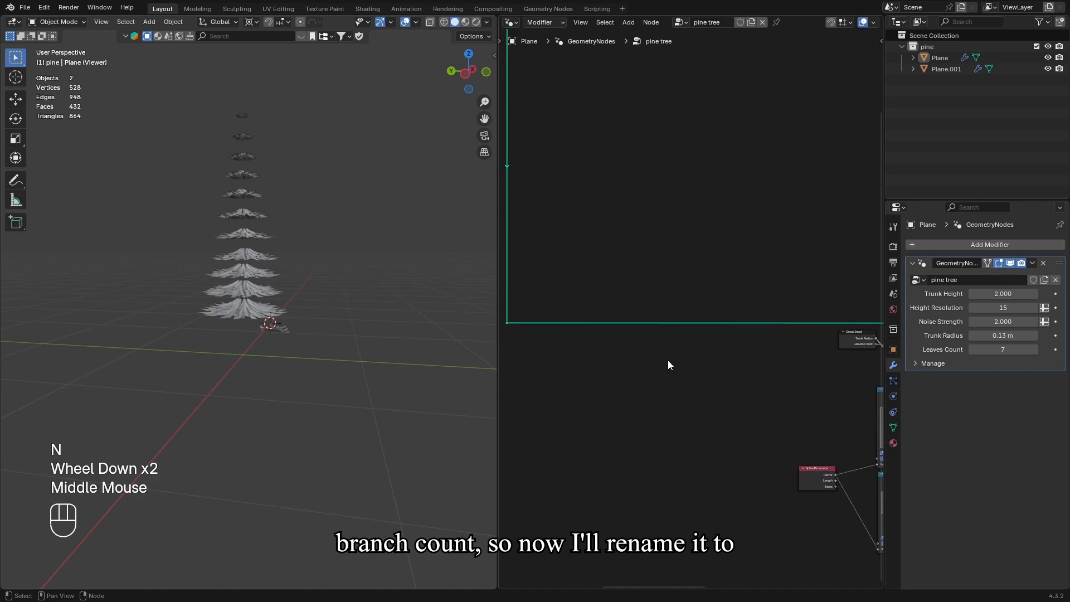
key("shift+a")
left_click(674, 339)
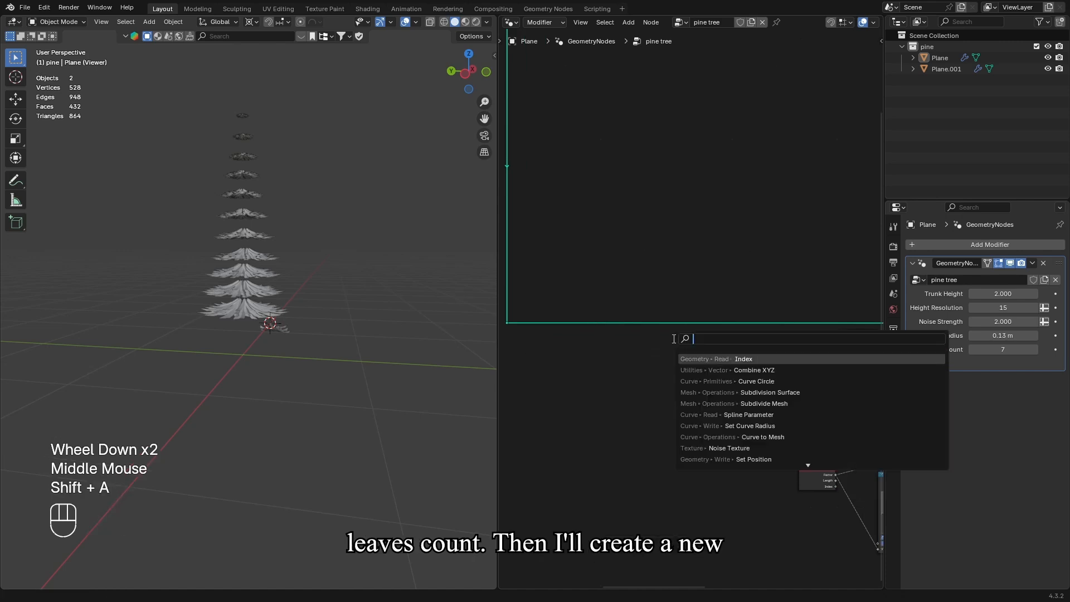
type("res")
key("Return")
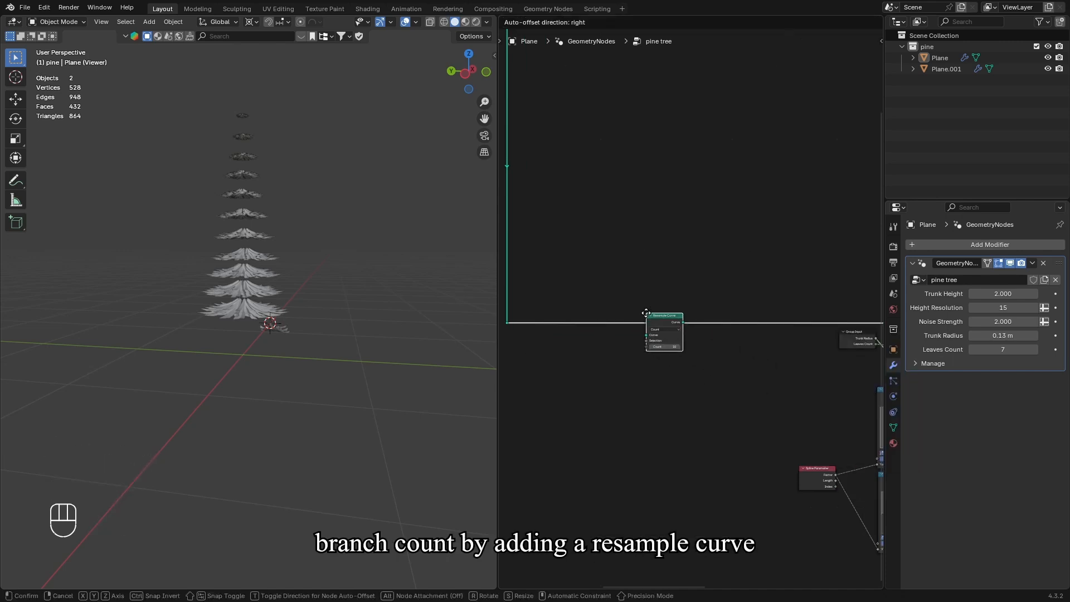
left_click(660, 323)
middle_click_drag(660, 360, 716, 380)
scroll(685, 362, "up", 4)
- Expose the Resample Curve node's Count as a new group input through its own Group Input node
left_click_drag(706, 379, 666, 384)
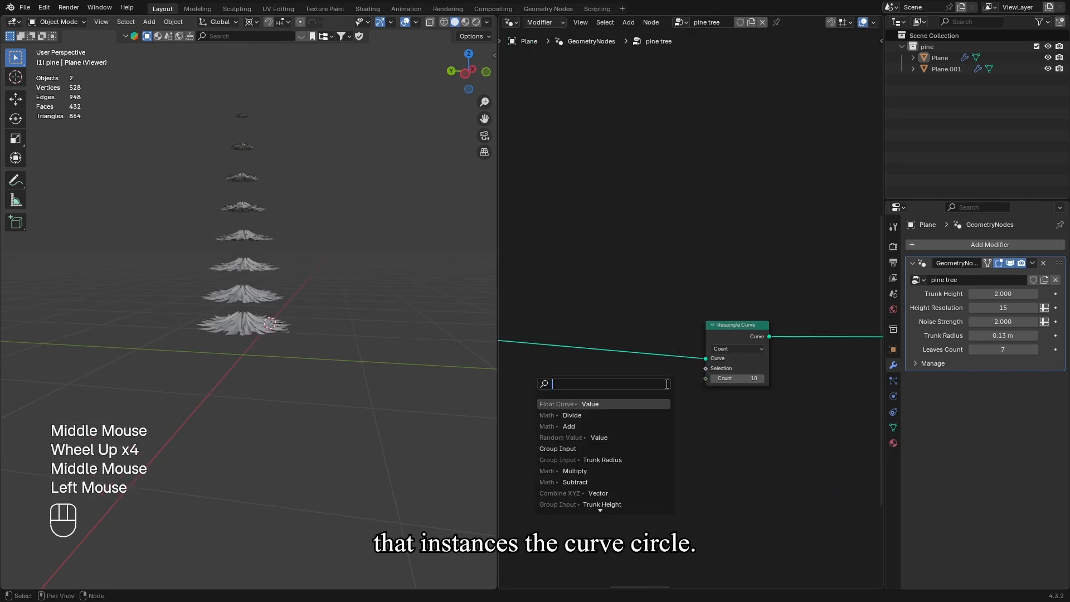
type("Bra")
key("BackSpace")
key("BackSpace")
key("BackSpace")
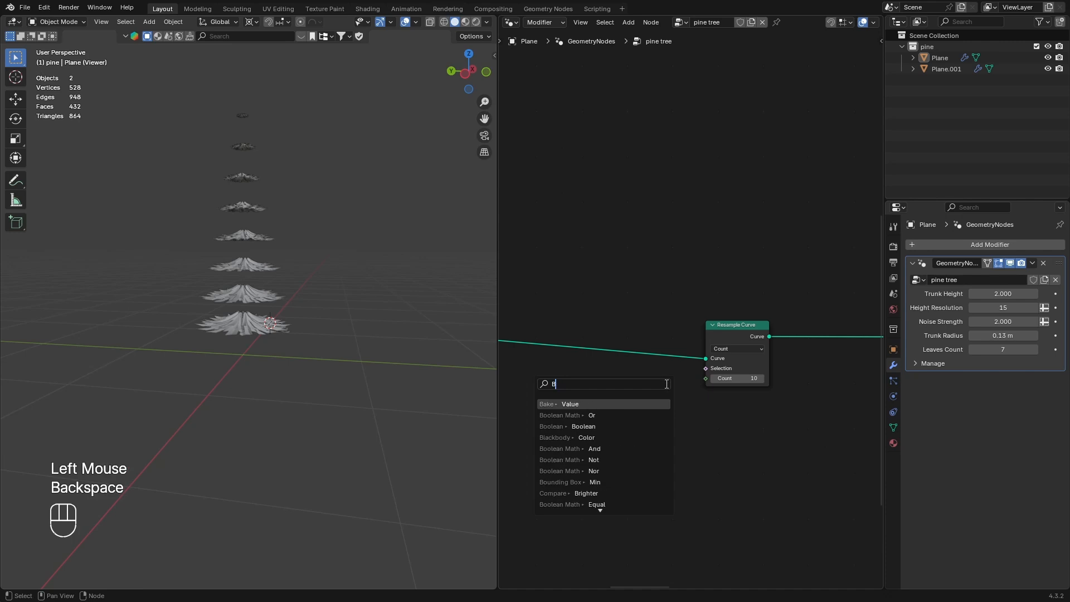
type("Gro")
key("Return")
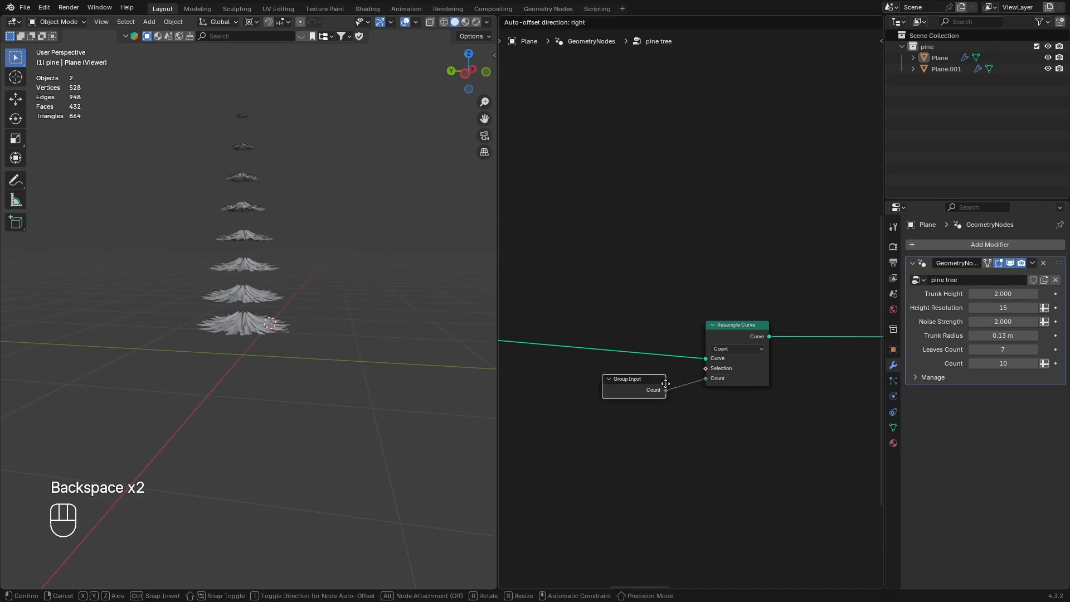
left_click(666, 383)
- Rename the new Count socket as Branch Count and set it to 26 in the modifier
key("n")
scroll(797, 192, "down", 3)
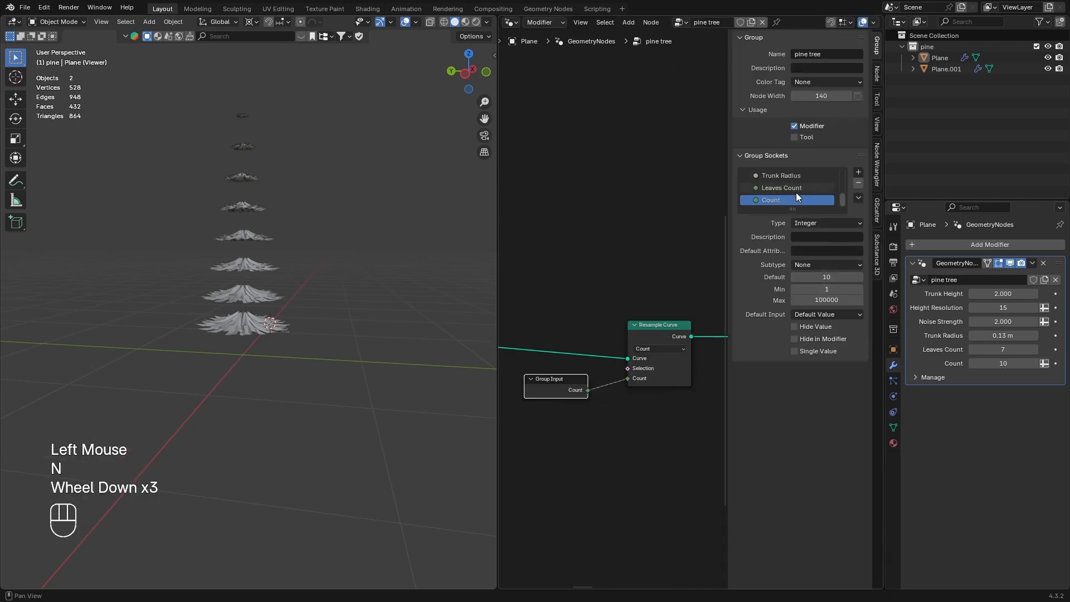
double_click(790, 196)
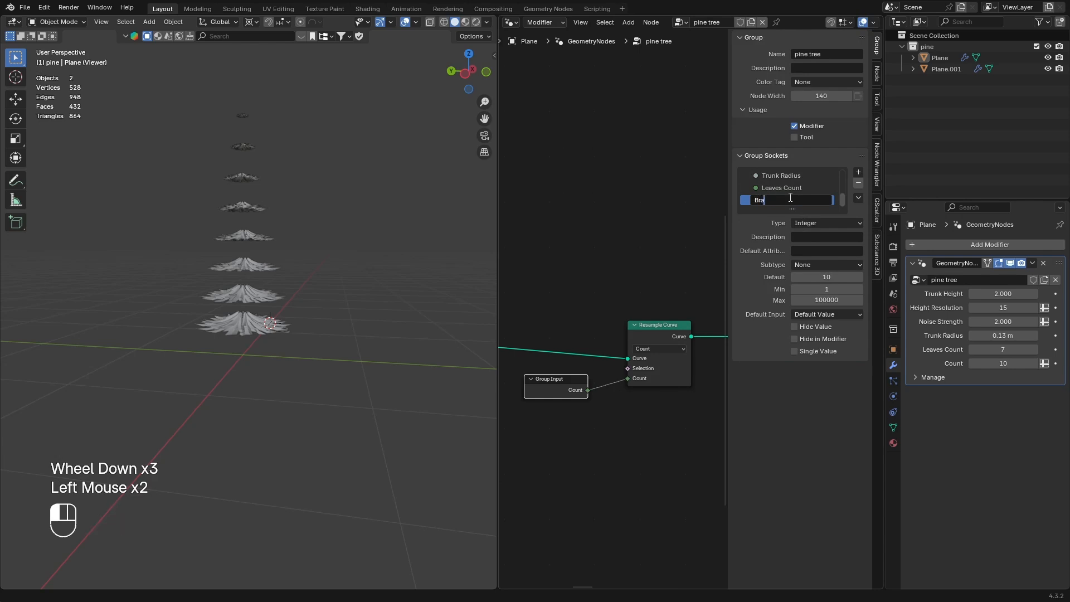
type("Branch Count")
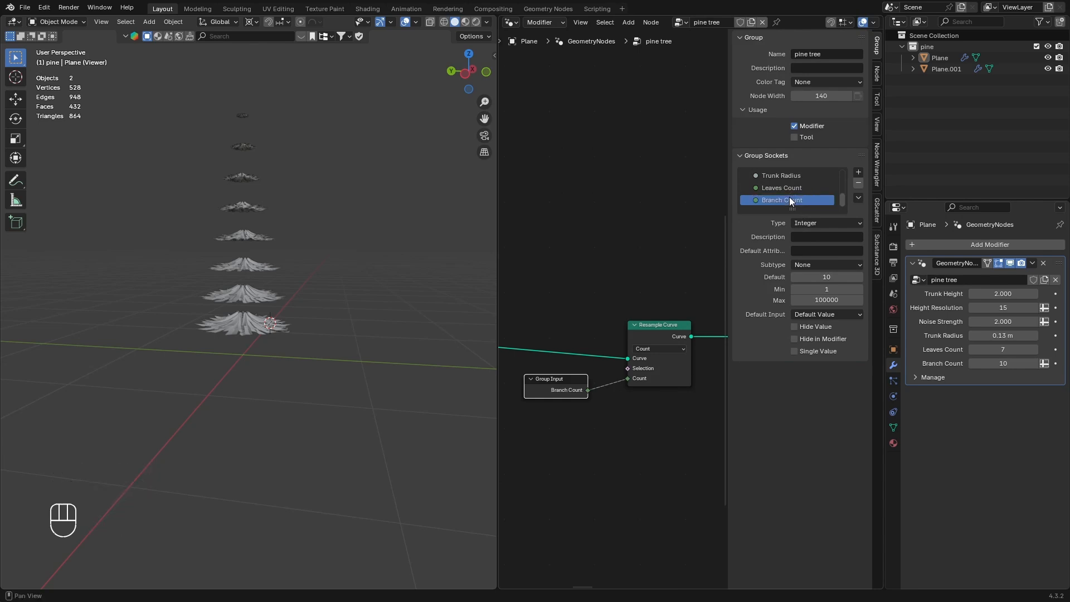
type("n")
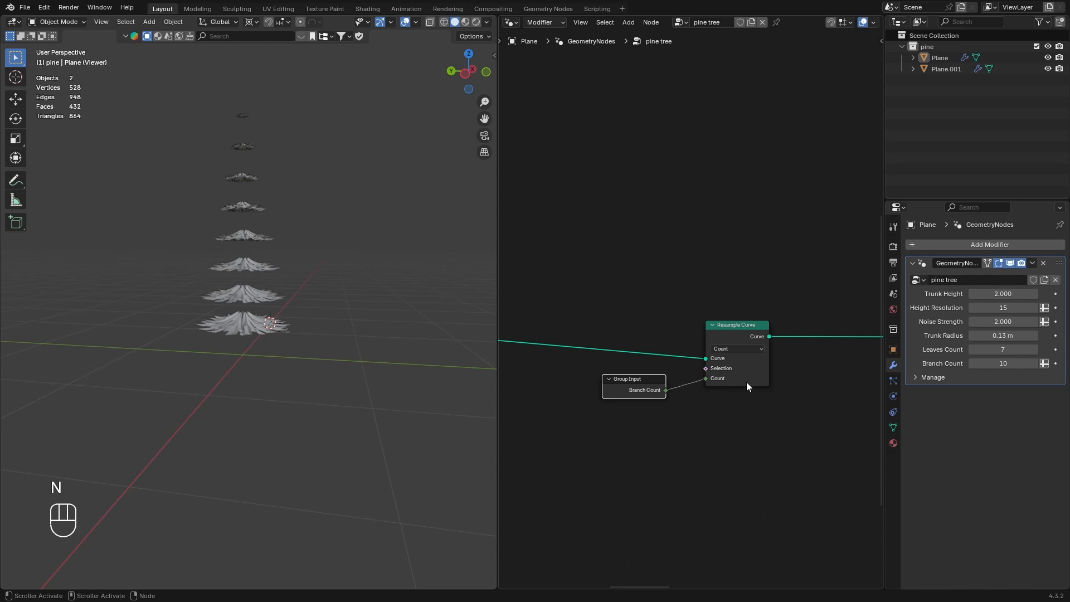
left_click_drag(1012, 366, 1048, 367)
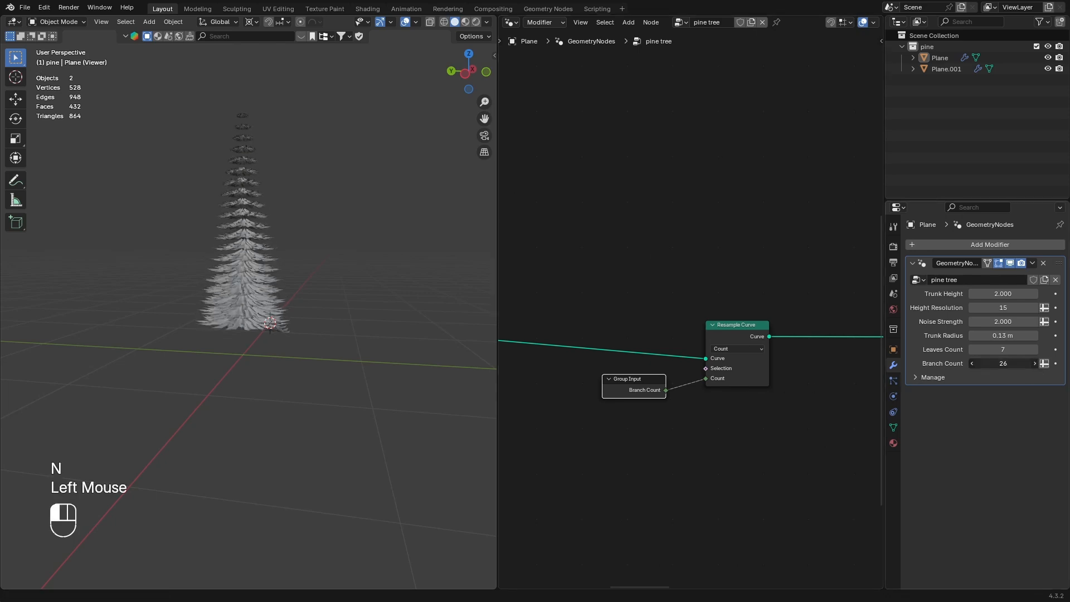
middle_click_drag(333, 228, 369, 282)
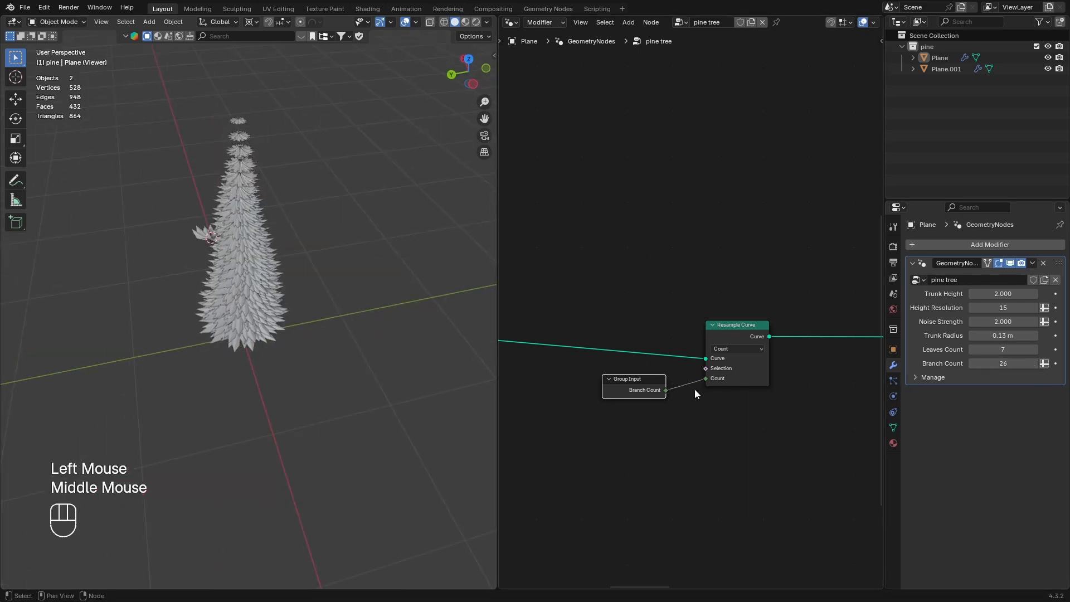
- Insert a Rotate Instances node after the curve circle's Instance on Points node
scroll(779, 429, "down", 3)
middle_click_drag(778, 429, 647, 382)
left_click(781, 362)
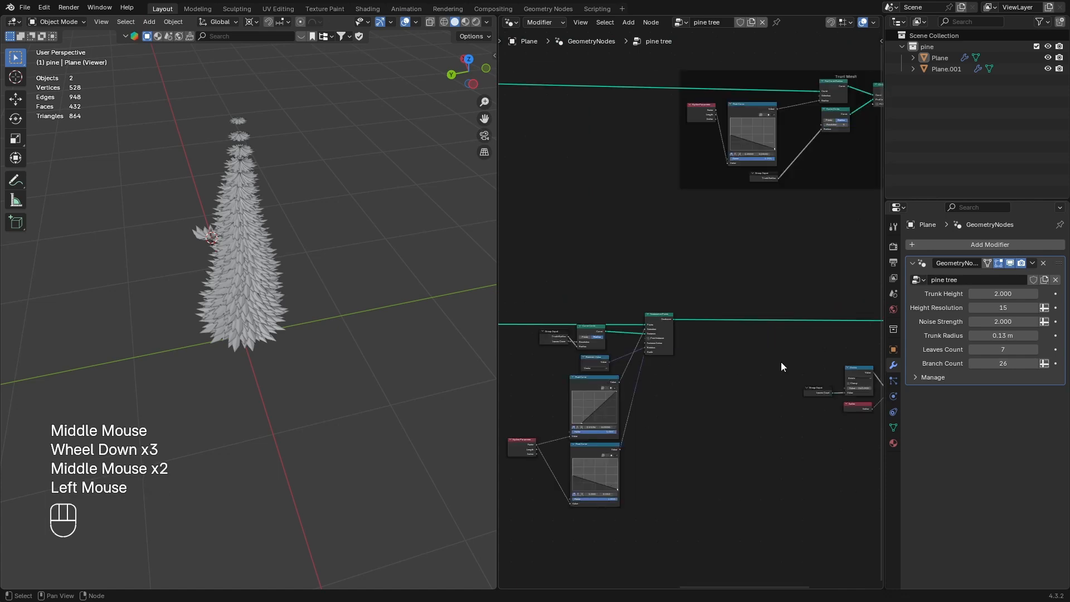
scroll(777, 357, "up", 5)
key("shift+a")
type("ro")
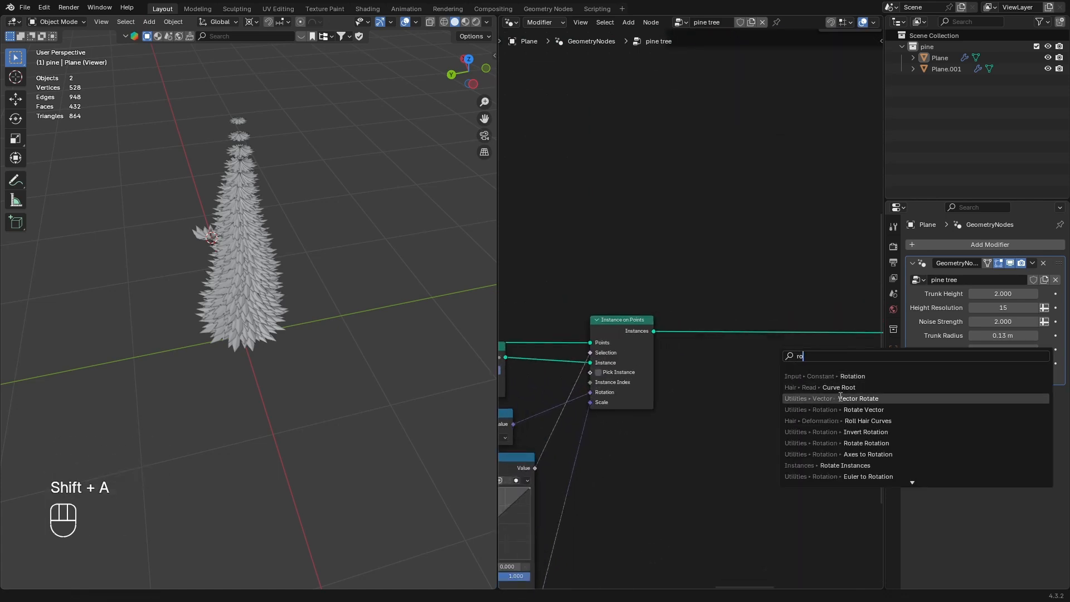
type("ta")
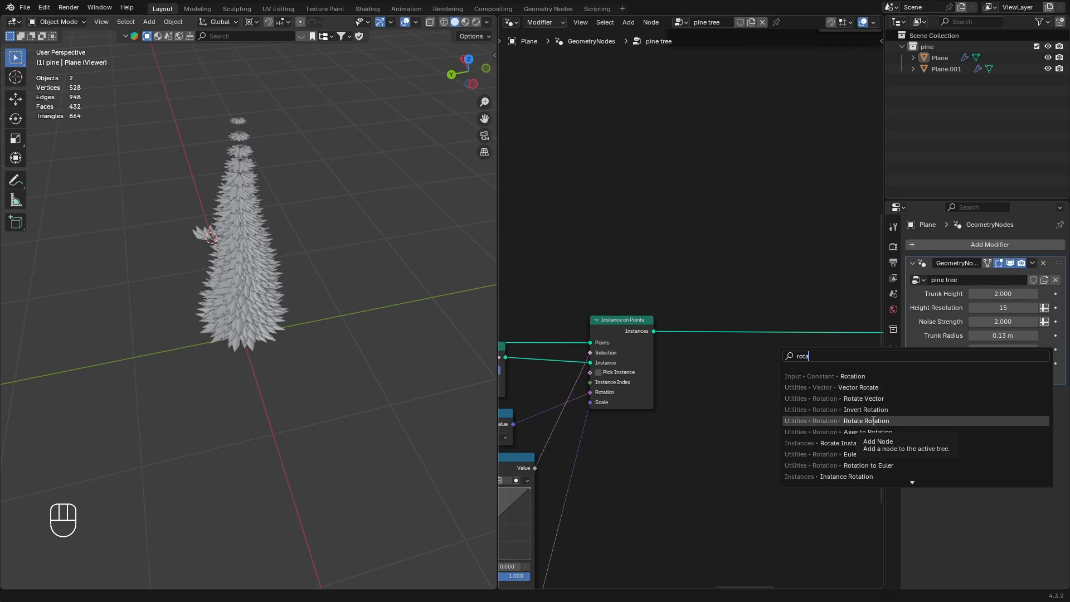
type("te")
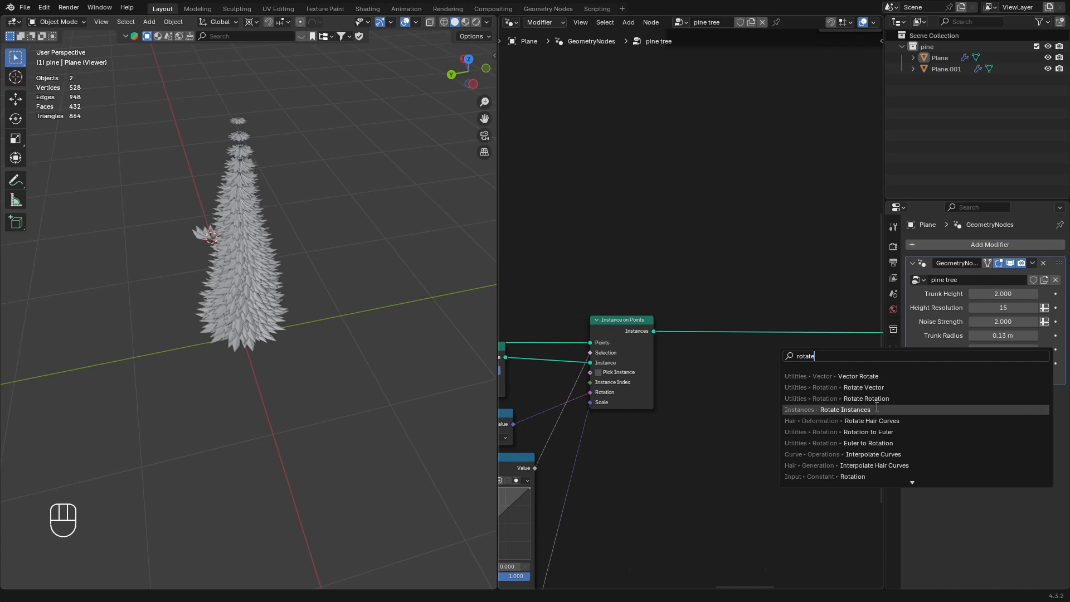
left_click(877, 408)
left_click(806, 320)
- Add a vector Random Value node feeding the Rotation of Rotate Instances
left_click_drag(807, 369, 756, 412)
type("ran")
key("Return")
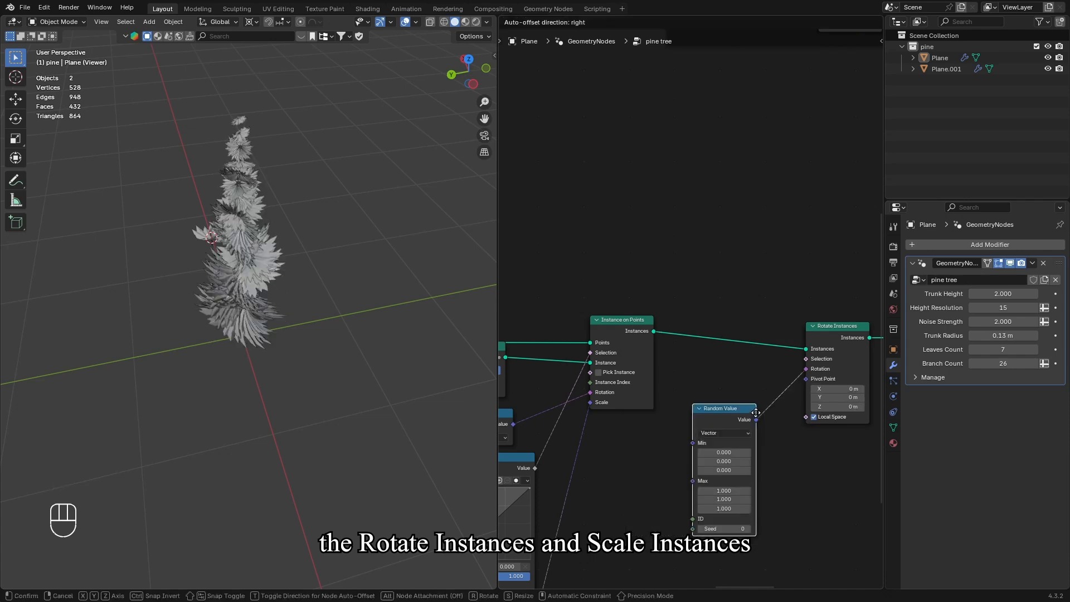
left_click(756, 413)
- Set the new Random Value's X and Y range to -0.1 minimum and 0.1 maximum
scroll(732, 446, "up", 1)
left_click_drag(730, 474, 730, 465)
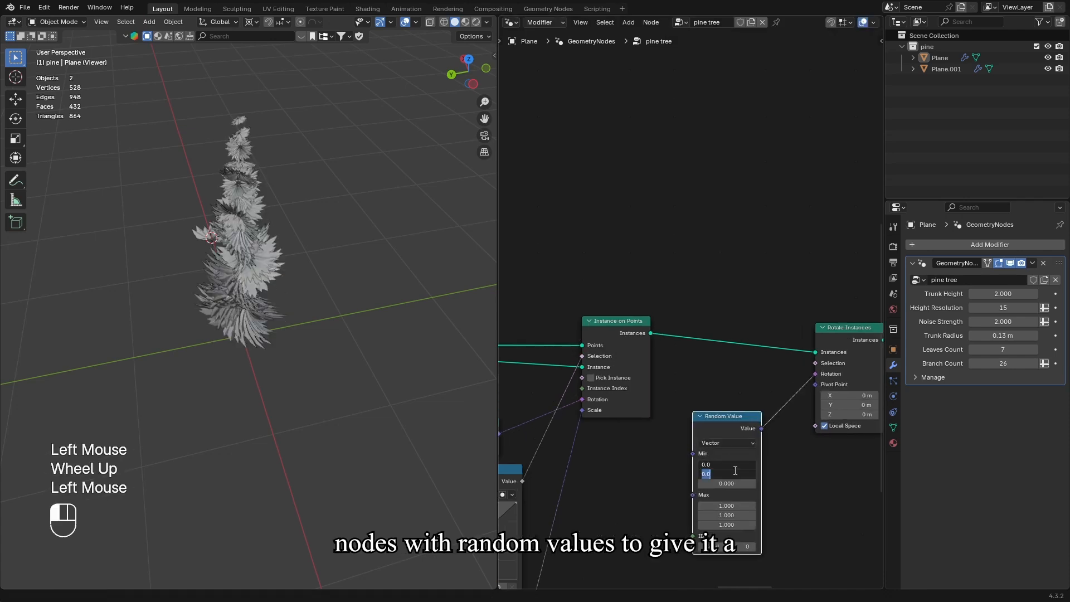
type("-0.1")
key("Return")
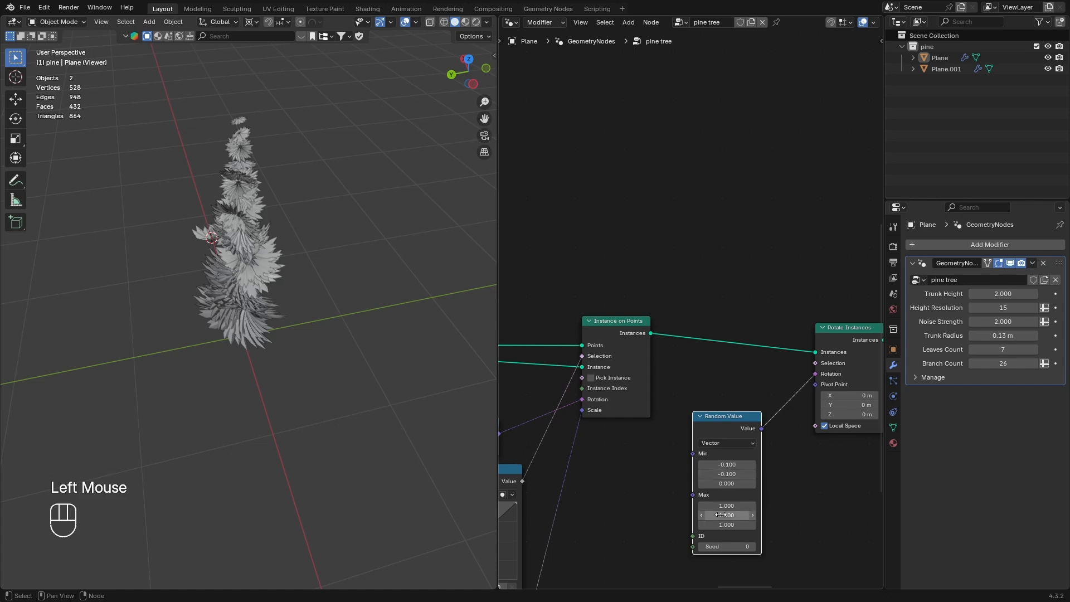
left_click(722, 515)
type(".1")
key("Return")
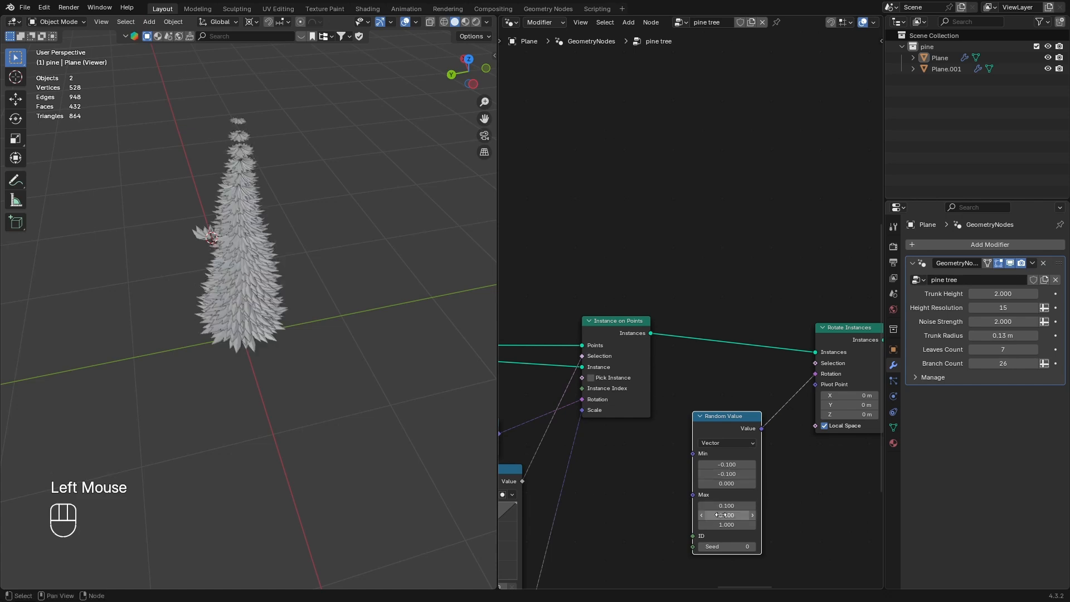
middle_click_drag(195, 283, 226, 247)
scroll(226, 246, "up", 2)
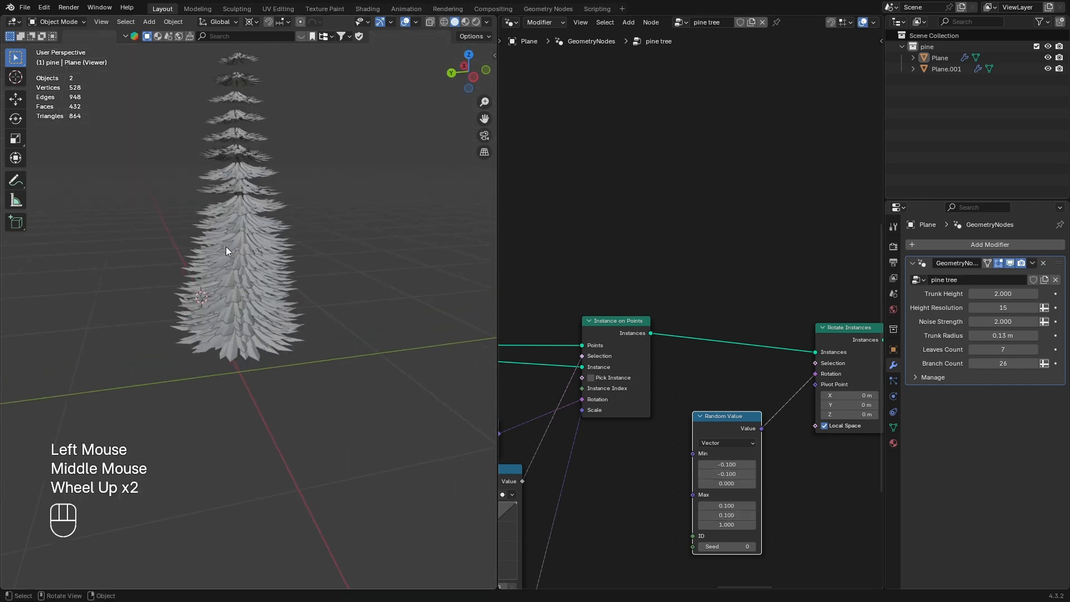
- Set the new Random Value's Z minimum to -pi and Z maximum to pi
left_click(727, 484)
type("-p")
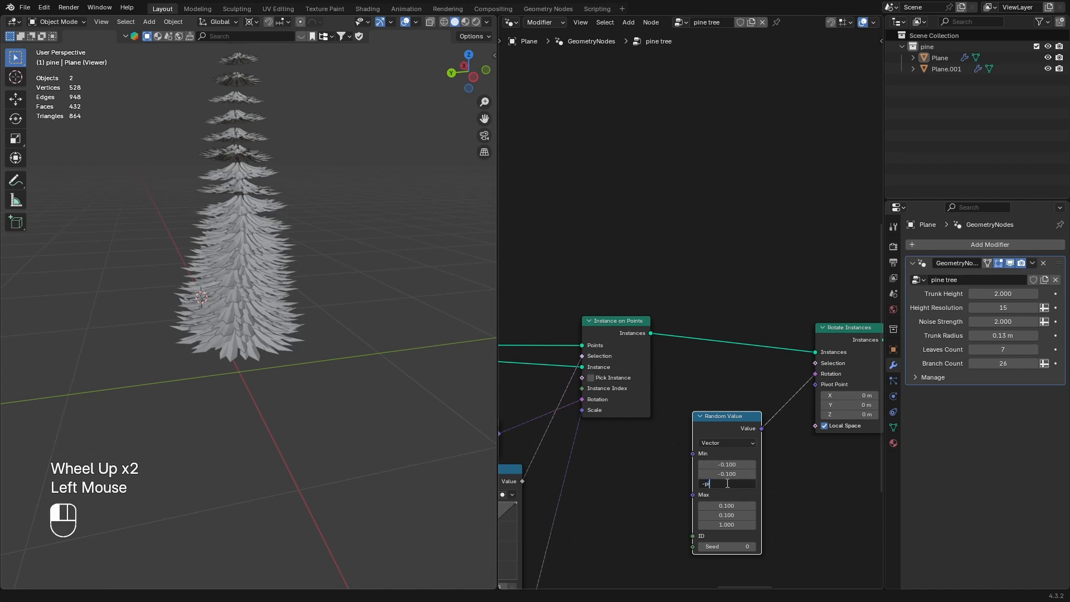
type("i")
key("Return")
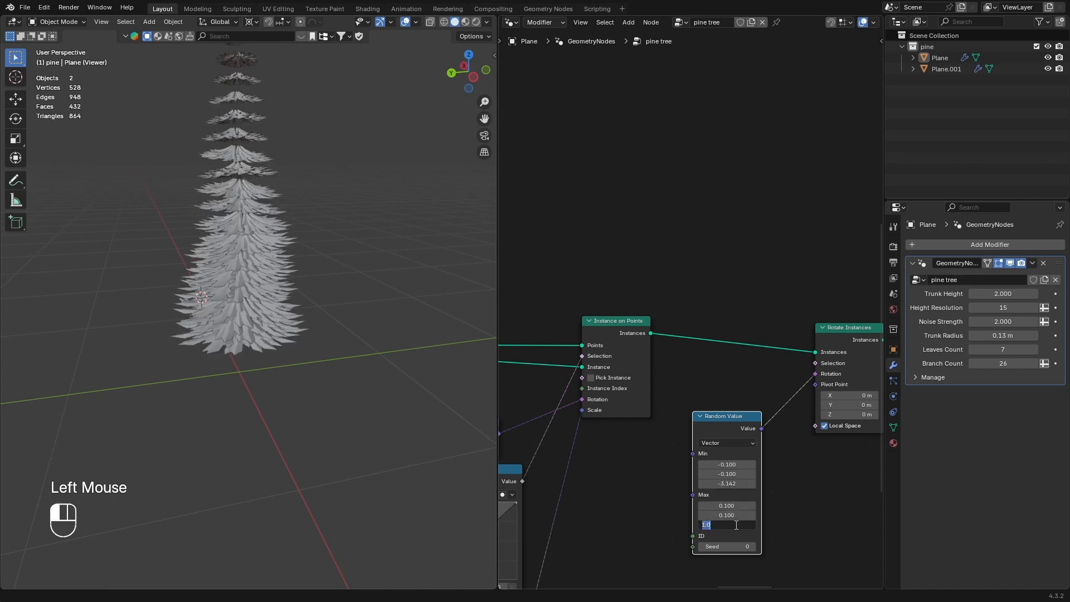
left_click(737, 525)
type("pi")
key("Return")
scroll(781, 490, "up", 1)
scroll(785, 486, "down", 2)
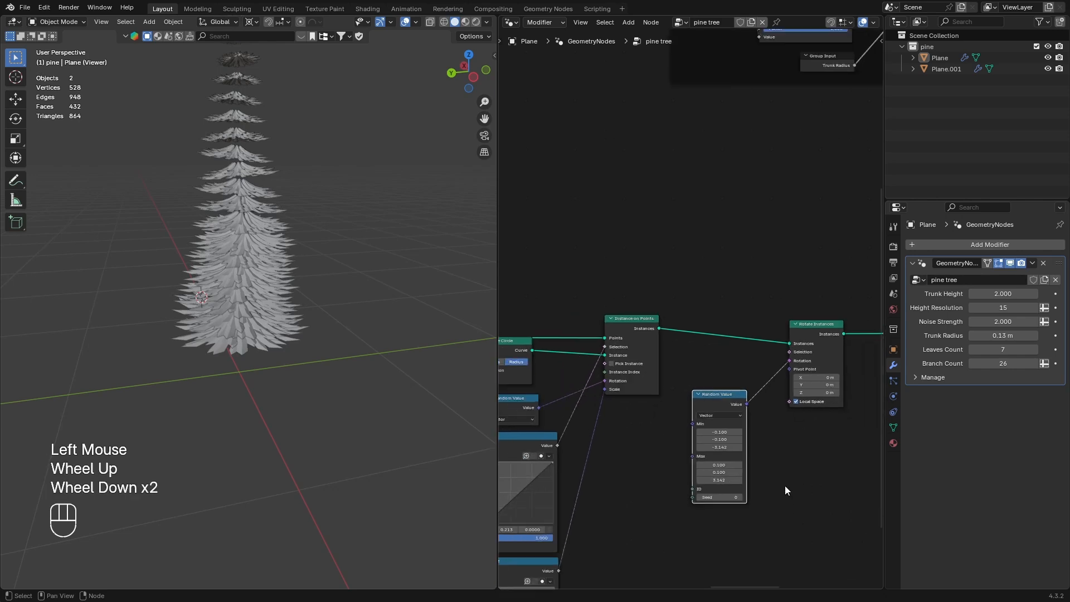
middle_click_drag(785, 486, 618, 460)
scroll(724, 429, "down", 2)
middle_click_drag(734, 426, 650, 436)
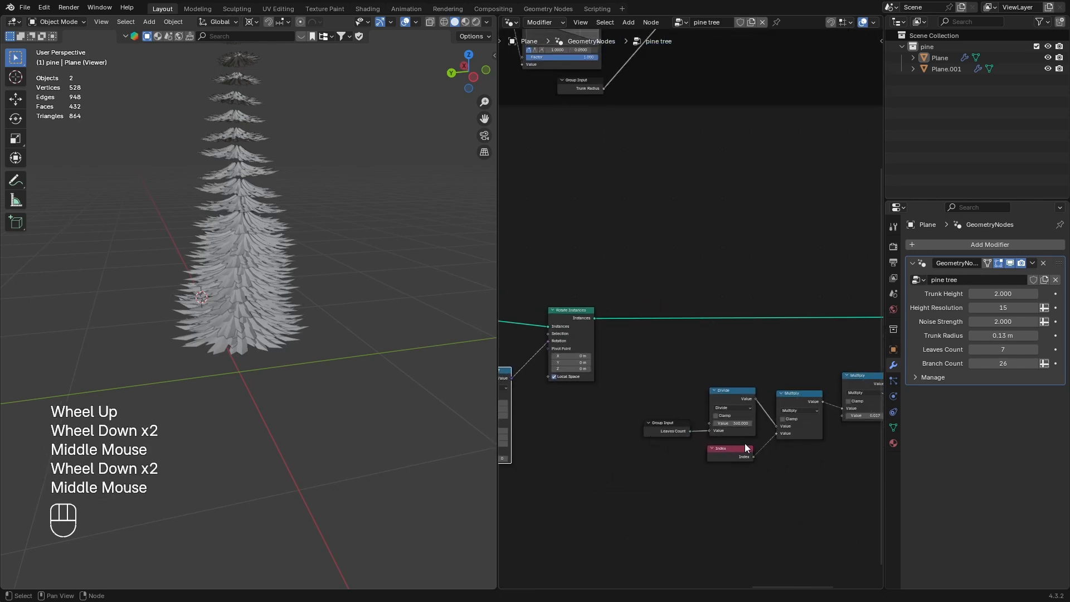
key("n")
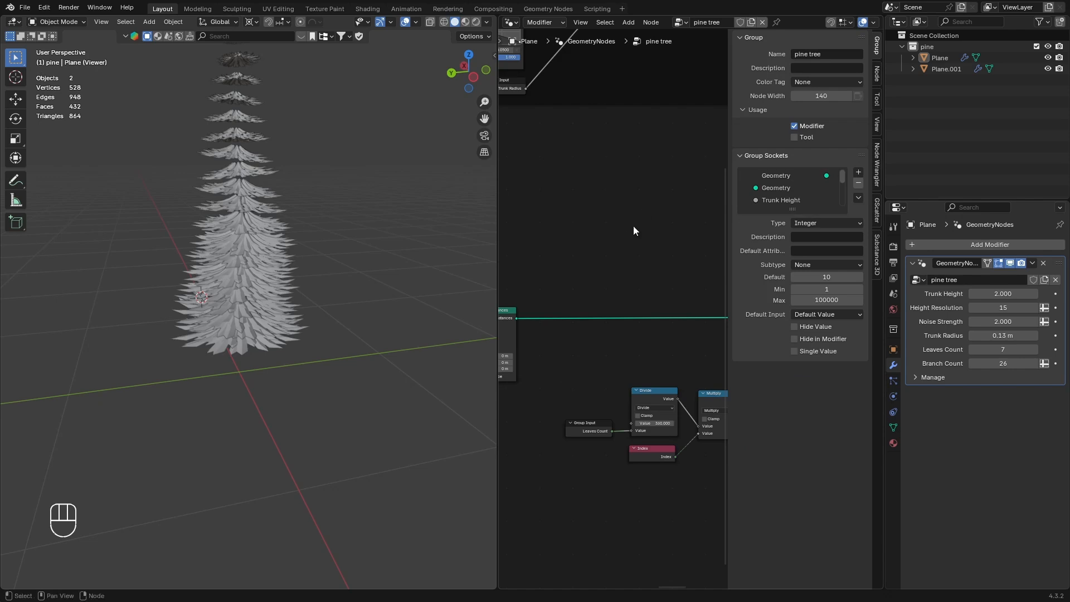
key("n")
middle_click_drag(666, 311, 703, 361)
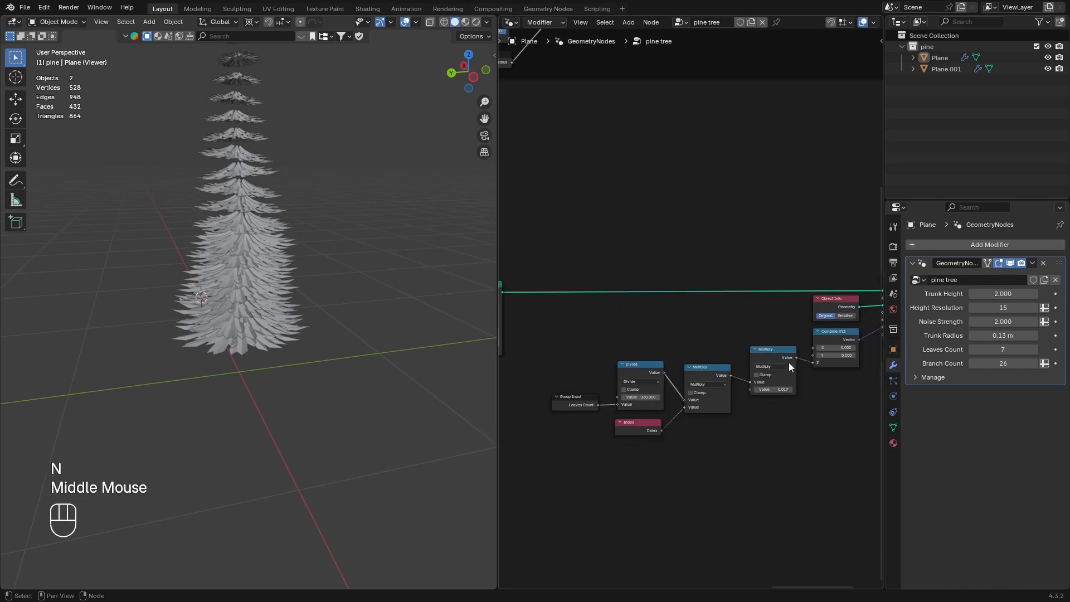
- Add a vector Random Value node feeding the Scale of the Instance on Points node that places the branch objects
middle_click_drag(793, 367, 725, 337)
scroll(784, 349, "down", 2)
scroll(798, 328, "up", 2)
left_click_drag(764, 327, 691, 383)
type("ran")
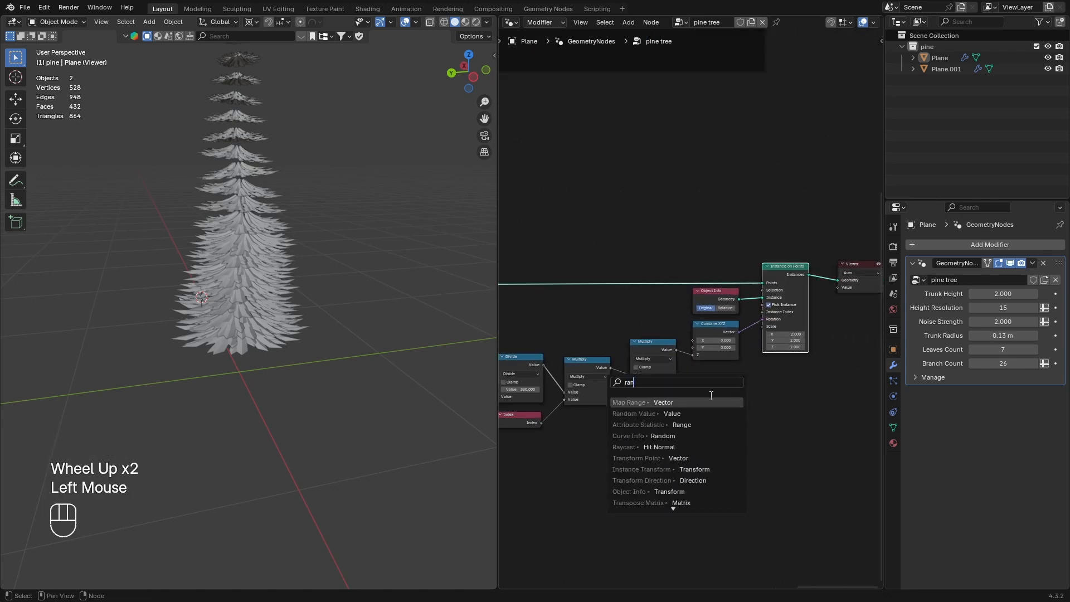
left_click(711, 413)
left_click(723, 419)
middle_click_drag(723, 420, 714, 376)
scroll(713, 376, "up", 1)
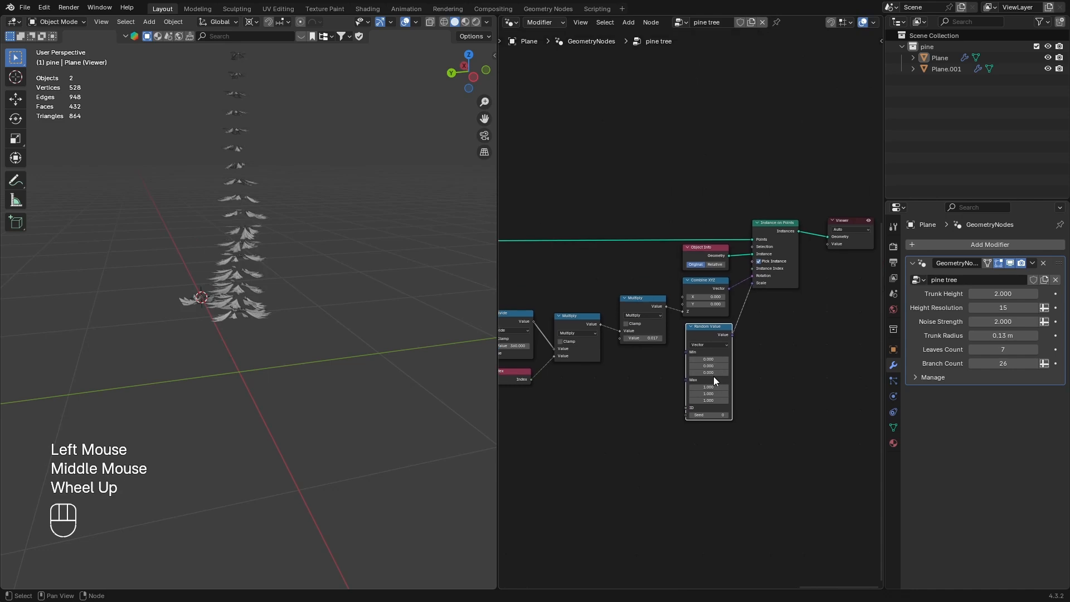
- Set the scale Random Value's minimum to 1.5 on all three axes
scroll(714, 377, "up", 3)
left_click(722, 418)
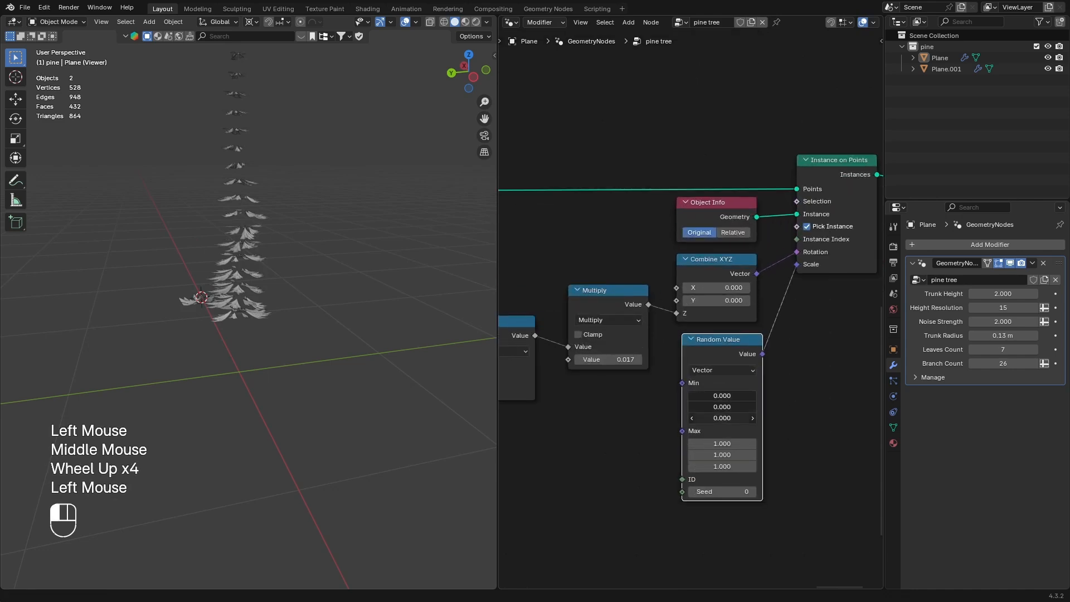
type("1")
key("Return")
double_click(726, 416)
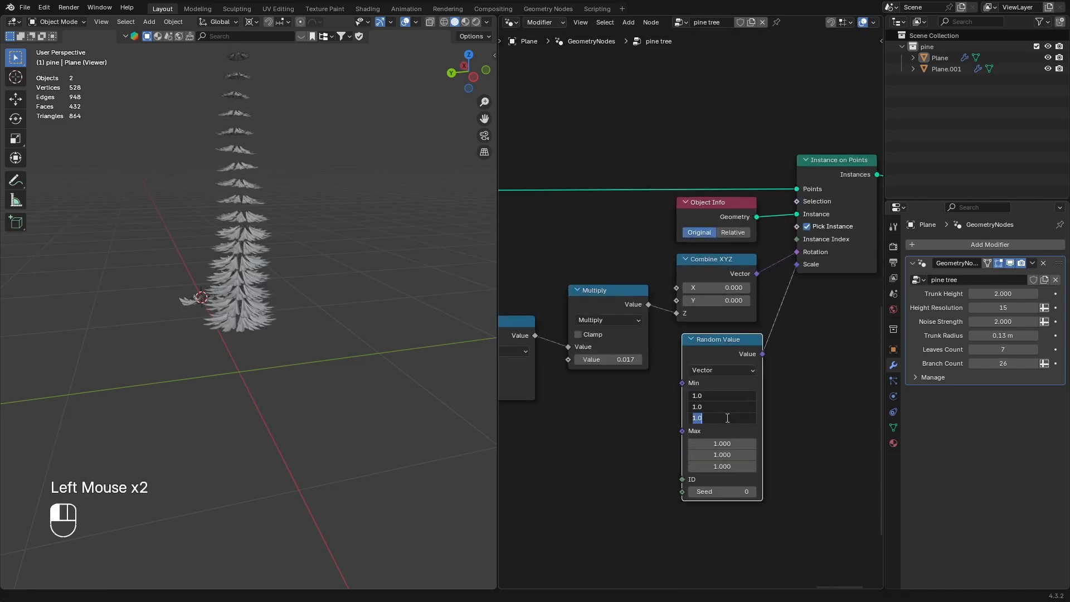
key("Return")
- Set the scale Random Value's maximum to 3 on all three axes and inspect the tree
left_click_drag(728, 466, 728, 456)
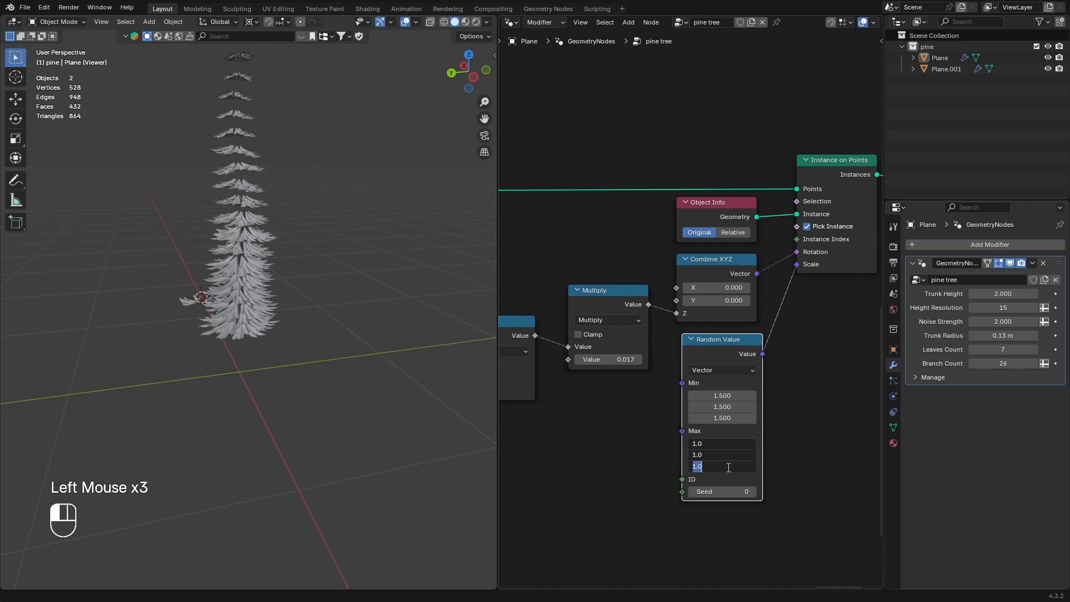
type("3")
key("Return")
middle_click_drag(290, 403, 323, 437)
left_click(301, 402)
scroll(266, 350, "down", 2)
middle_click_drag(266, 350, 267, 253)
scroll(214, 192, "up", 2)
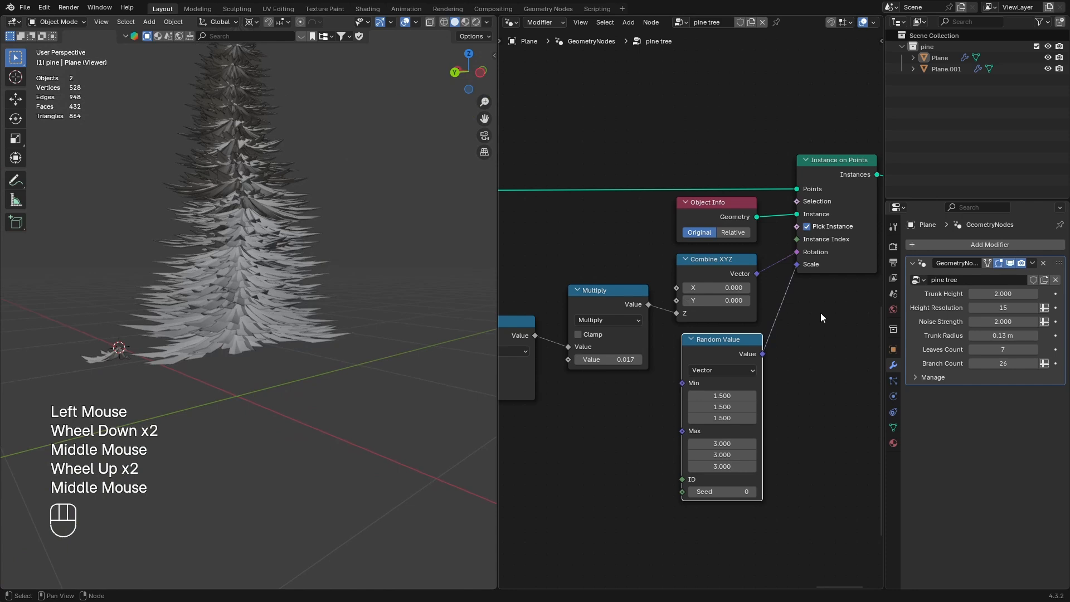
- Move the Group Output node farther from the trunk frame and delete the Viewer node
scroll(781, 287, "down", 4)
middle_click_drag(782, 288, 692, 365)
left_click_drag(690, 125, 880, 136)
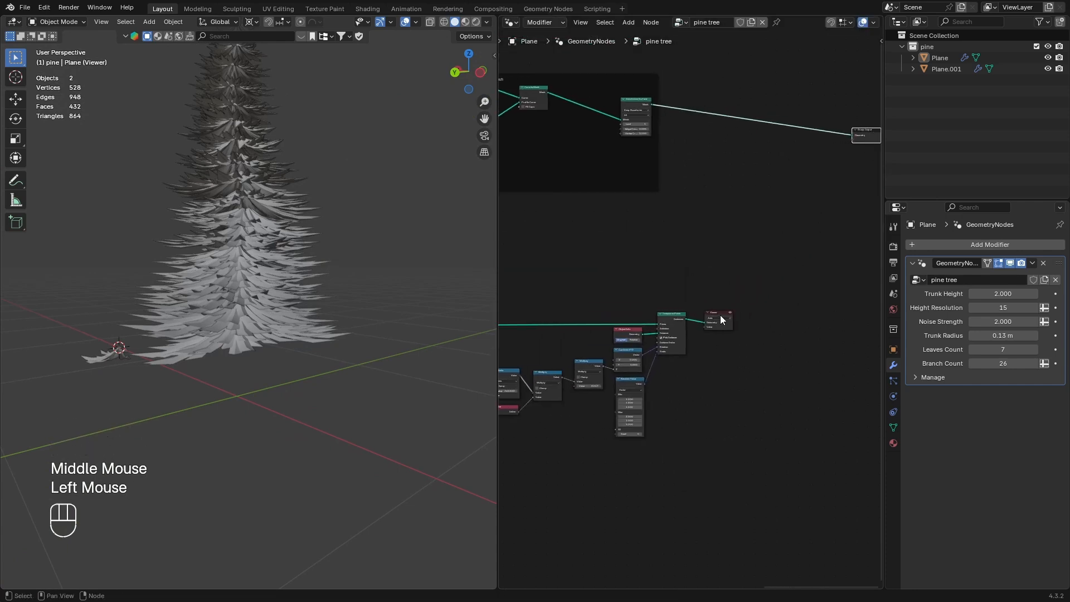
left_click(721, 319)
key("x")
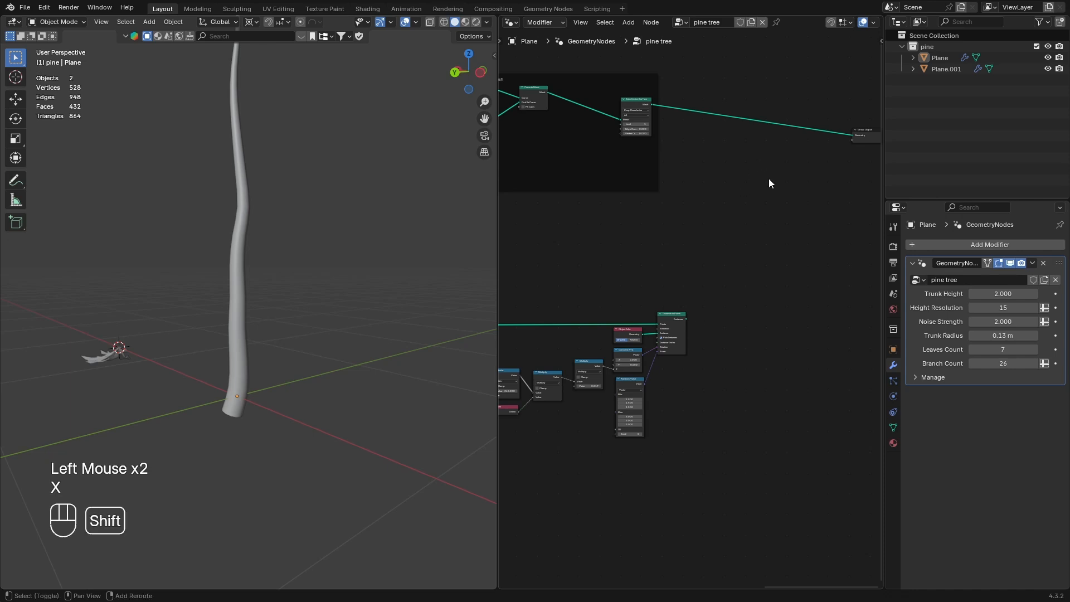
- Insert a Join Geometry node before Group Output and connect the branch Instance on Points output to it
key("shift+a")
type("joi")
key("Return")
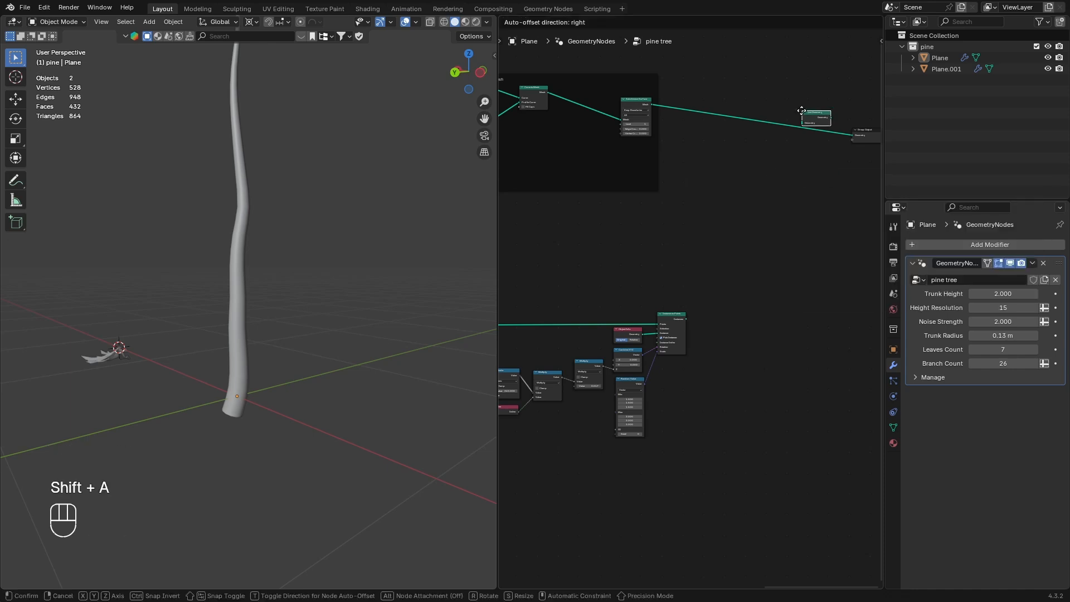
left_click(799, 126)
left_click(690, 320)
left_click_drag(690, 320, 798, 138)
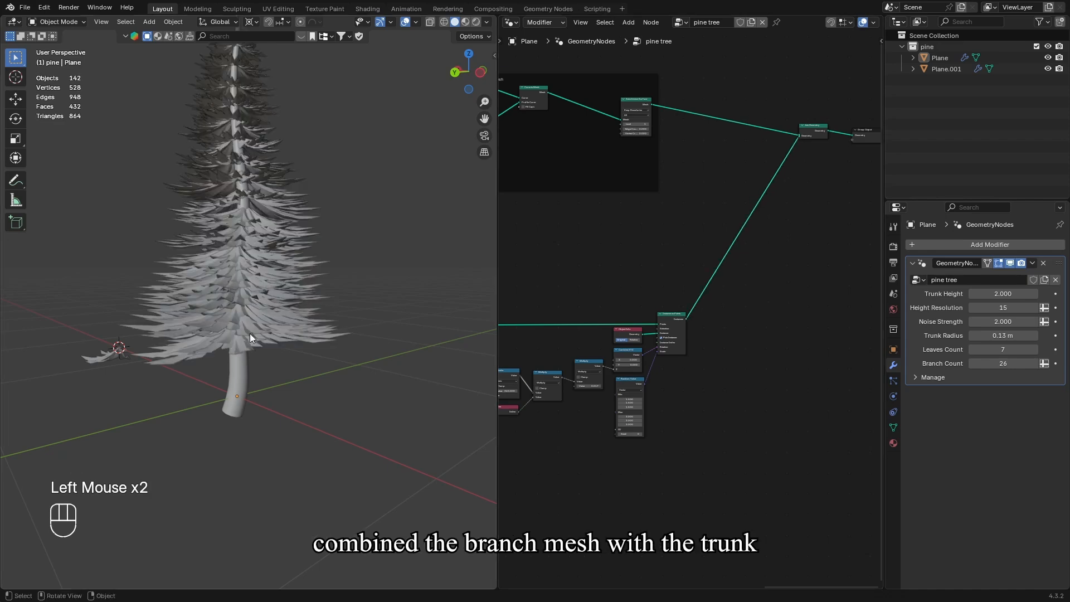
- Save the file and look over the combined trunk and branches
key("ctrl+s")
middle_click_drag(267, 373, 297, 379)
left_click(311, 385)
scroll(311, 385, "down", 2)
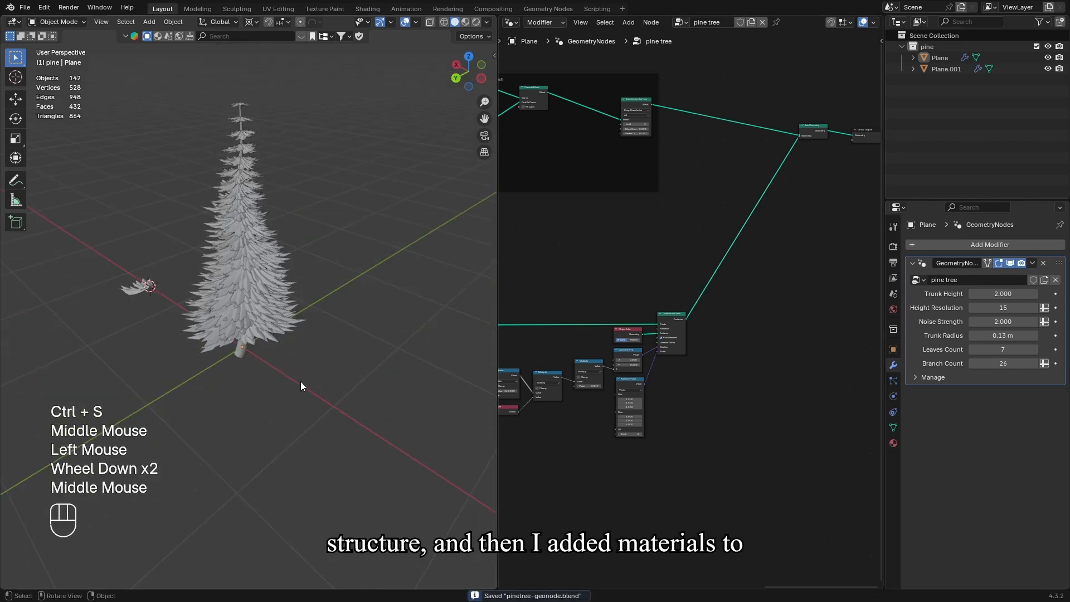
middle_click_drag(640, 418, 677, 412)
middle_click_drag(273, 413, 313, 334)
scroll(552, 424, "down", 1)
middle_click_drag(551, 424, 602, 396)
scroll(563, 430, "down", 1)
scroll(626, 413, "up", 2)
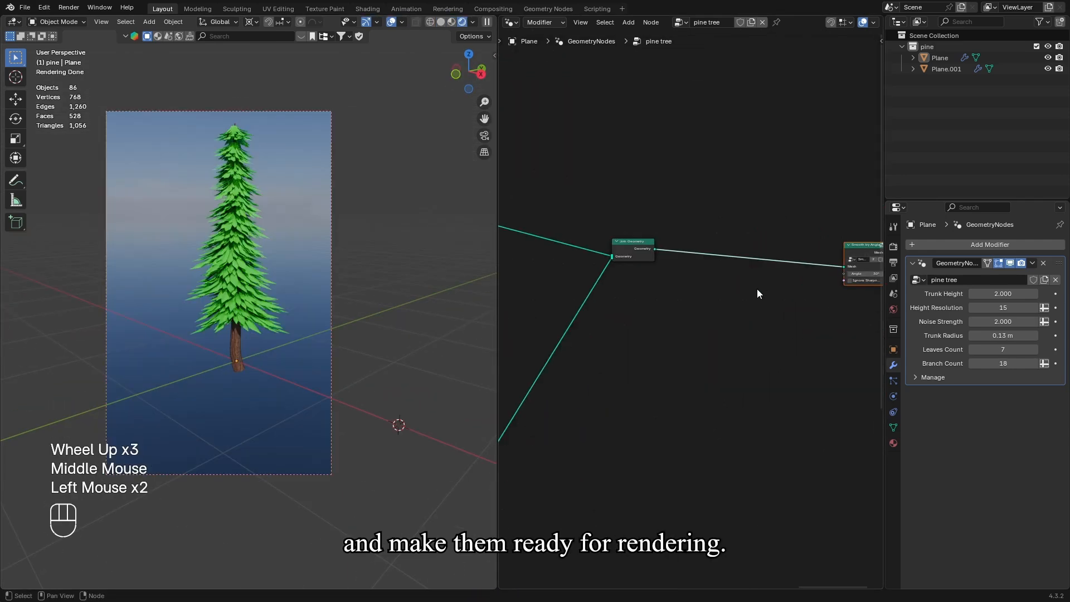
- Add a Cube mesh primitive node between Join Geometry and Smooth by Angle, below their link
left_click(757, 289)
scroll(757, 289, "up", 2)
middle_click_drag(757, 289, 694, 311)
key("shift+a")
mouse_move(796, 264)
type("cub")
key("Return")
left_click(794, 287)
- Preview the Cube node through a Viewer node and switch the viewport to solid shading
scroll(793, 286, "down", 1)
left_click(649, 313, "ctrl+shift")
left_click_drag(728, 270, 747, 320)
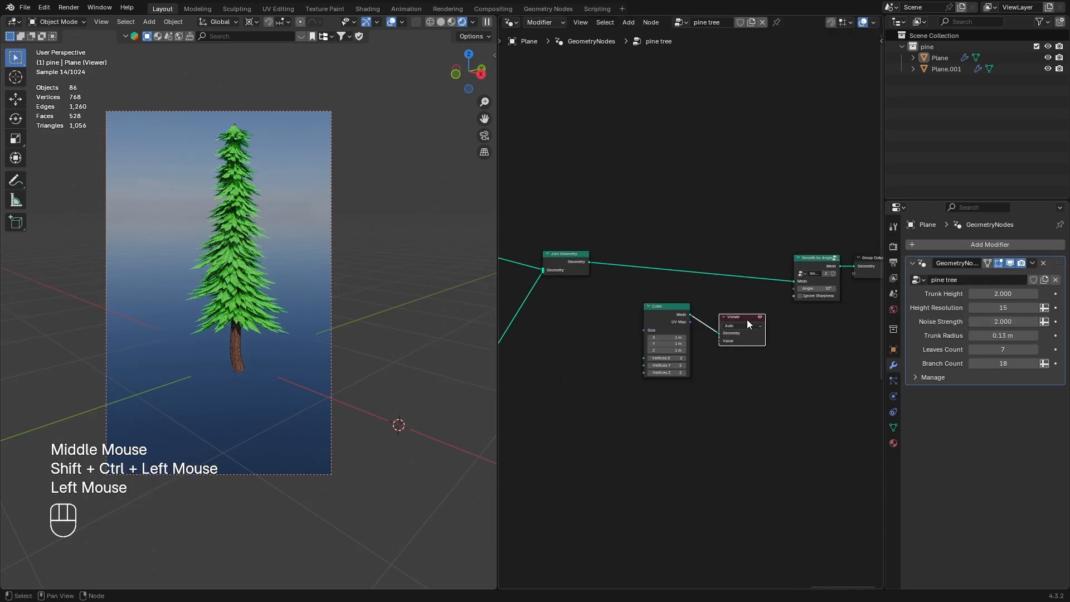
scroll(692, 312, "up", 5)
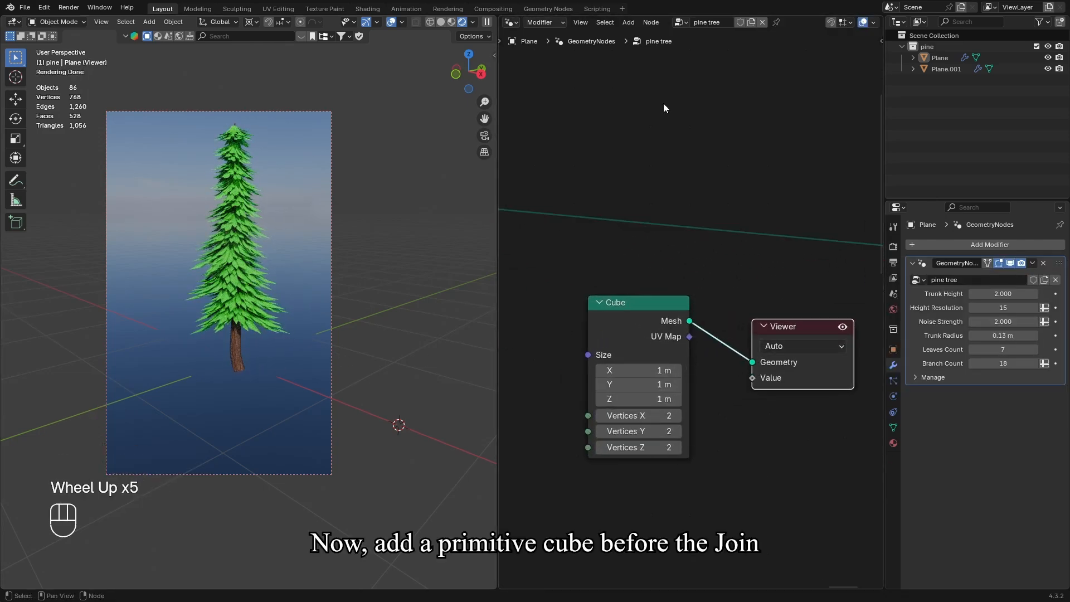
left_click(441, 21)
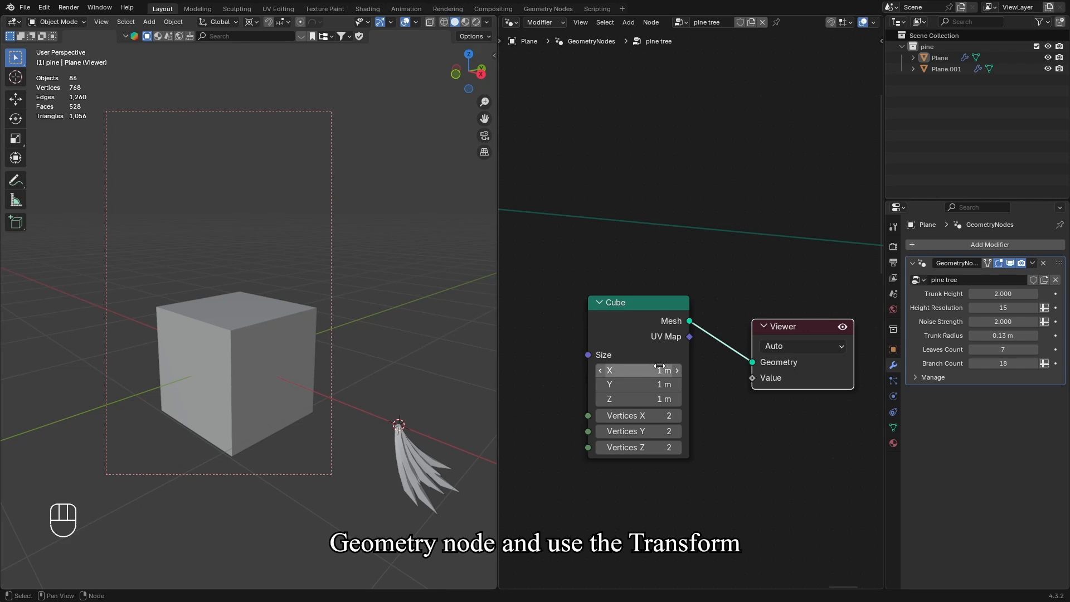
- Insert a Transform Geometry node between the Cube and Viewer nodes
scroll(638, 397, "up", 2)
middle_click_drag(638, 396, 642, 381)
scroll(641, 381, "up", 1)
left_click_drag(642, 384, 672, 384)
key("shift+a")
type("tr")
key("Return")
left_click(740, 313)
- Set the Transform Geometry node's Z translation to -0.5 m
middle_click_drag(774, 471, 705, 423)
left_click(729, 391)
type("-.5")
key("Return")
scroll(858, 263, "down", 2)
- Delete the Viewer node attached to the Transform Geometry node
middle_click_drag(858, 263, 772, 298)
left_click(772, 298)
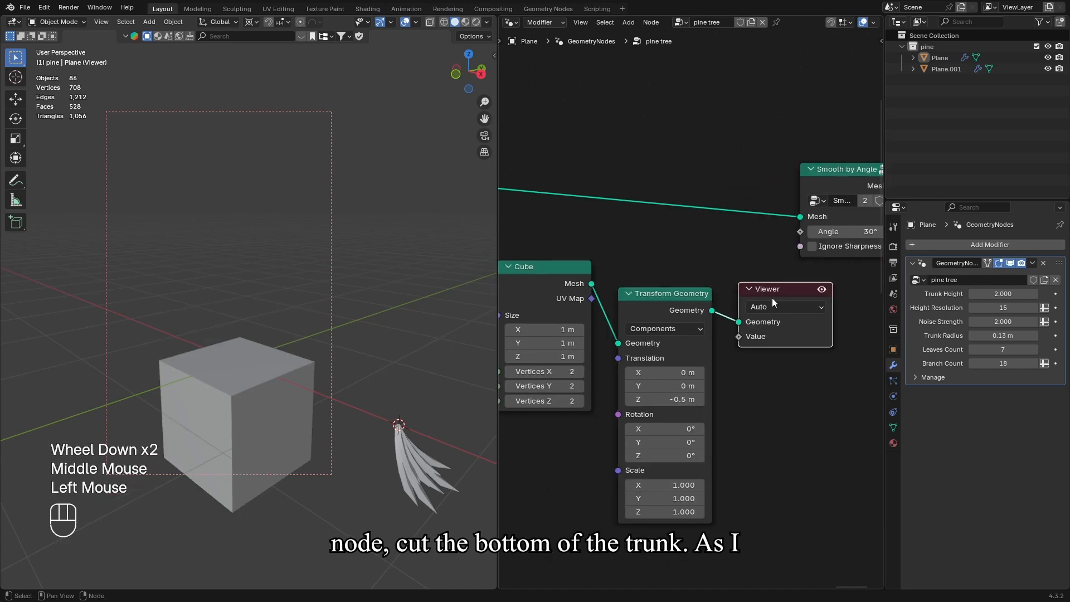
key("x")
- Try inserting a Mesh Boolean node set to Difference between Join Geometry and Smooth by Angle
middle_click_drag(752, 251, 722, 280)
key("shift+a")
type("mesh bo")
key("Return")
left_click(707, 227)
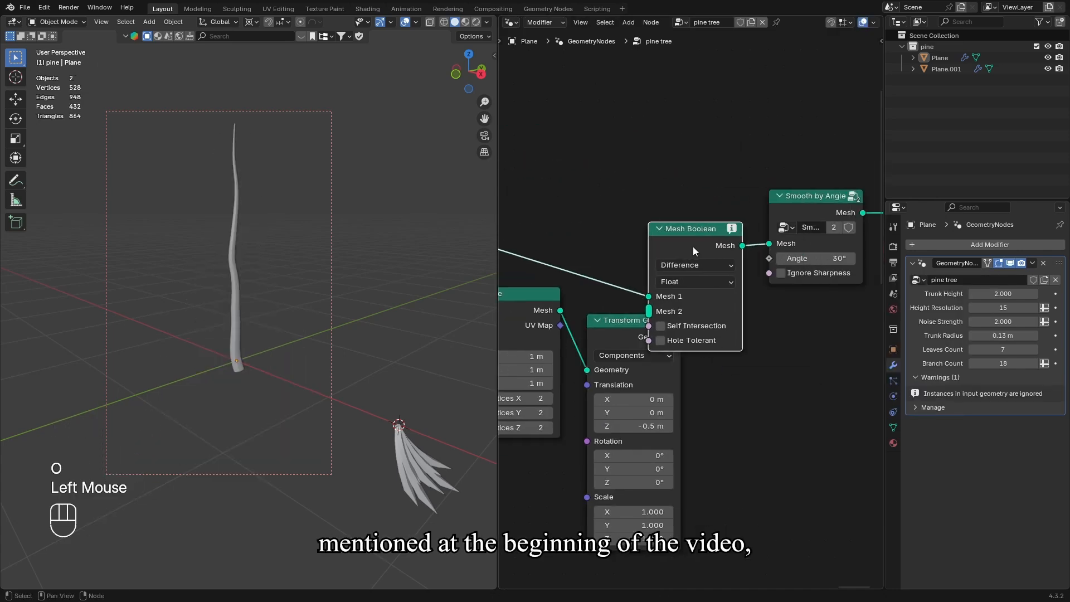
- Rearrange the cube nodes and try feeding the transformed cube into the Mesh Boolean's Mesh 2 input
scroll(652, 242, "down", 2)
middle_click_drag(647, 246, 742, 249)
scroll(741, 249, "down", 1)
left_click_drag(559, 275, 667, 358)
right_click(671, 360)
left_click_drag(600, 323, 729, 356)
right_click(707, 358)
left_click_drag(724, 308, 660, 330)
left_click_drag(705, 342, 744, 299)
- Remove the Mesh Boolean node while keeping Join Geometry linked to Smooth by Angle
scroll(633, 312, "down", 2)
middle_click_drag(632, 315, 686, 331)
scroll(686, 331, "down", 2)
middle_click_drag(687, 331, 747, 346)
left_click(839, 308)
key("ctrl+x")
- Move the Cube and Transform Geometry nodes below Smooth by Angle and shift Group Output to make room
left_click_drag(692, 333, 806, 400)
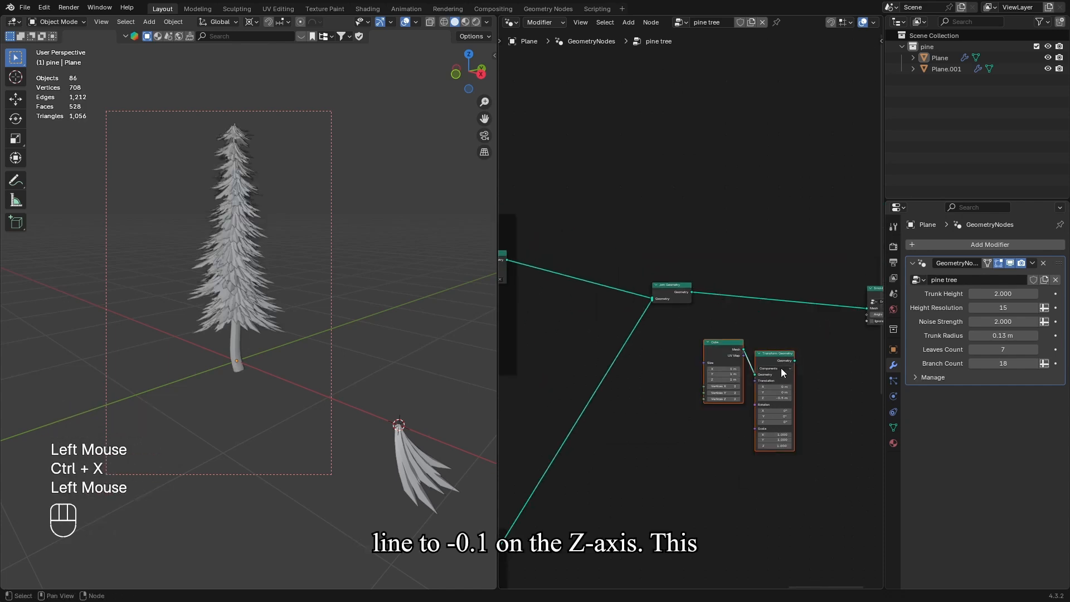
scroll(847, 312, "down", 1)
middle_click_drag(875, 299, 800, 308)
left_click_drag(832, 303, 869, 322)
middle_click_drag(677, 345, 580, 352)
left_click_drag(550, 347, 704, 367)
left_click(758, 363)
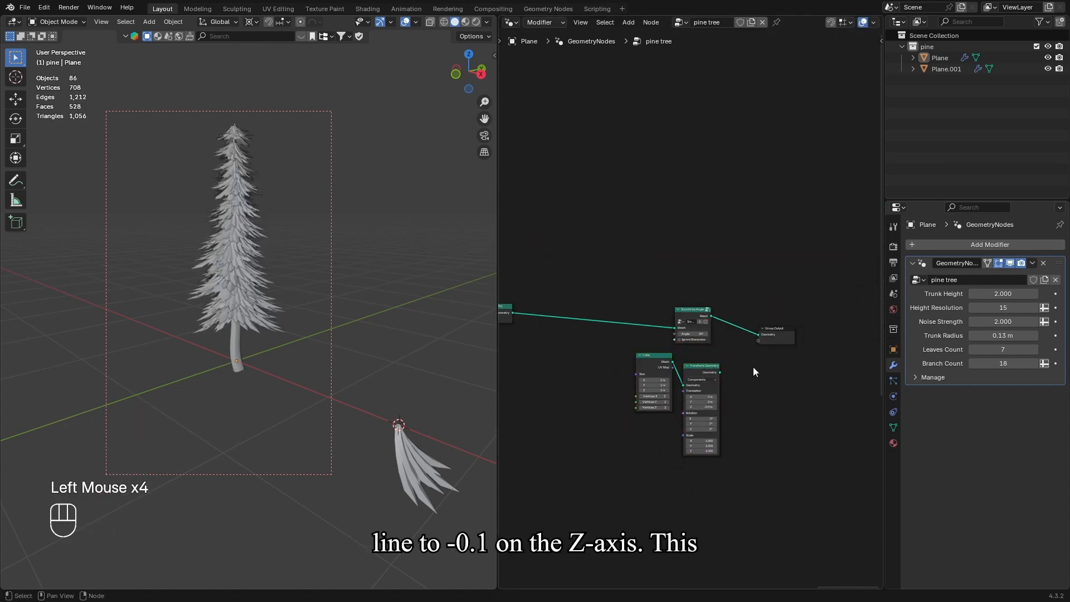
- Try a Mesh Boolean after Smooth by Angle with the transformed cube as Mesh 2, and dissolve it again
scroll(729, 342, "up", 2)
middle_click_drag(730, 342, 750, 347)
key("shift+a")
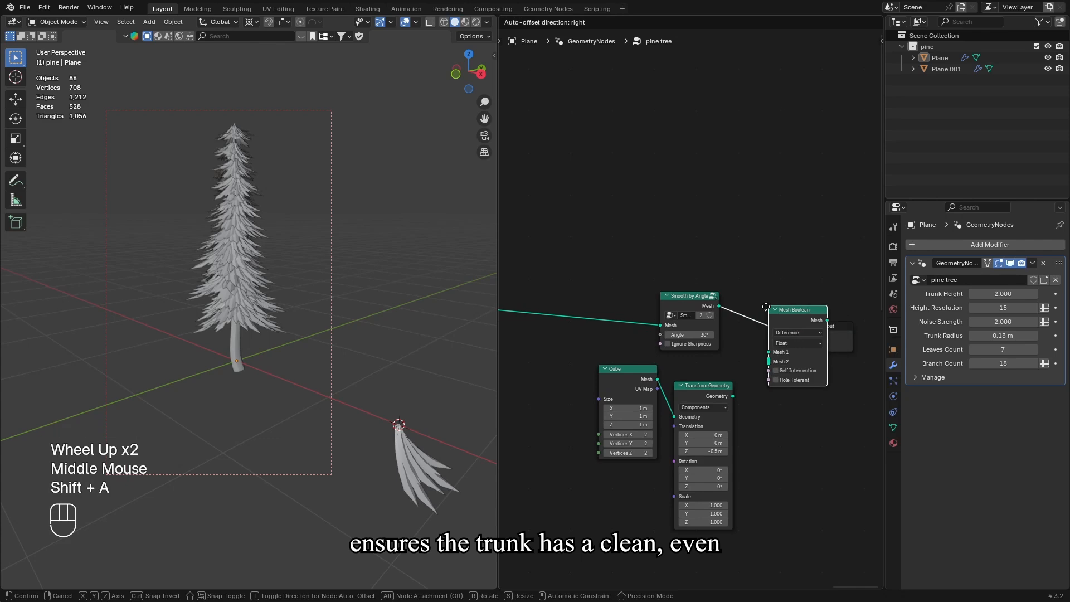
left_click_drag(733, 396, 763, 364)
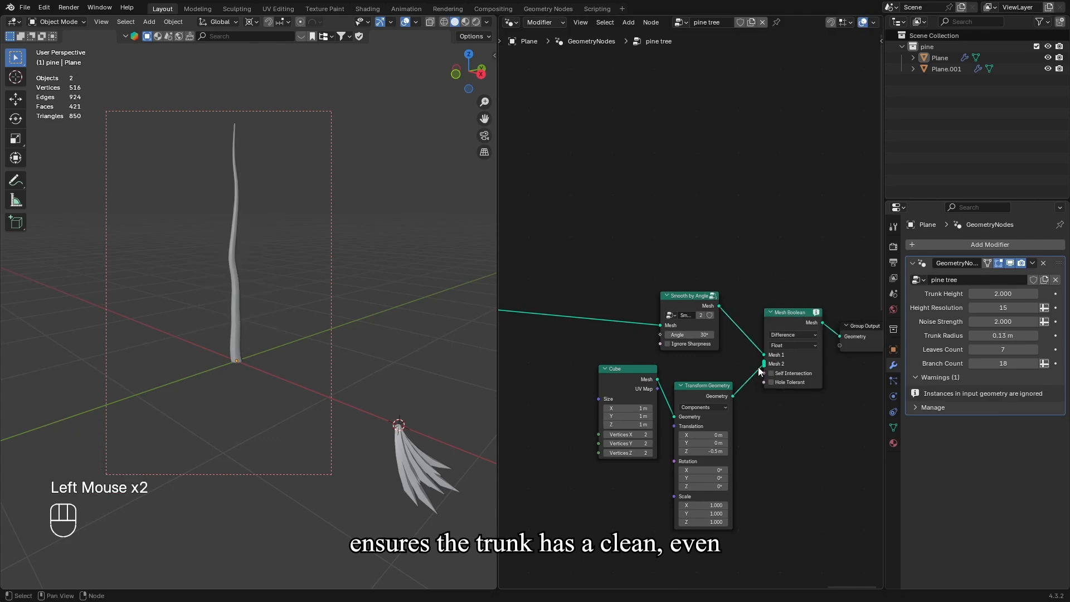
left_click(796, 316)
key("ctrl+x")
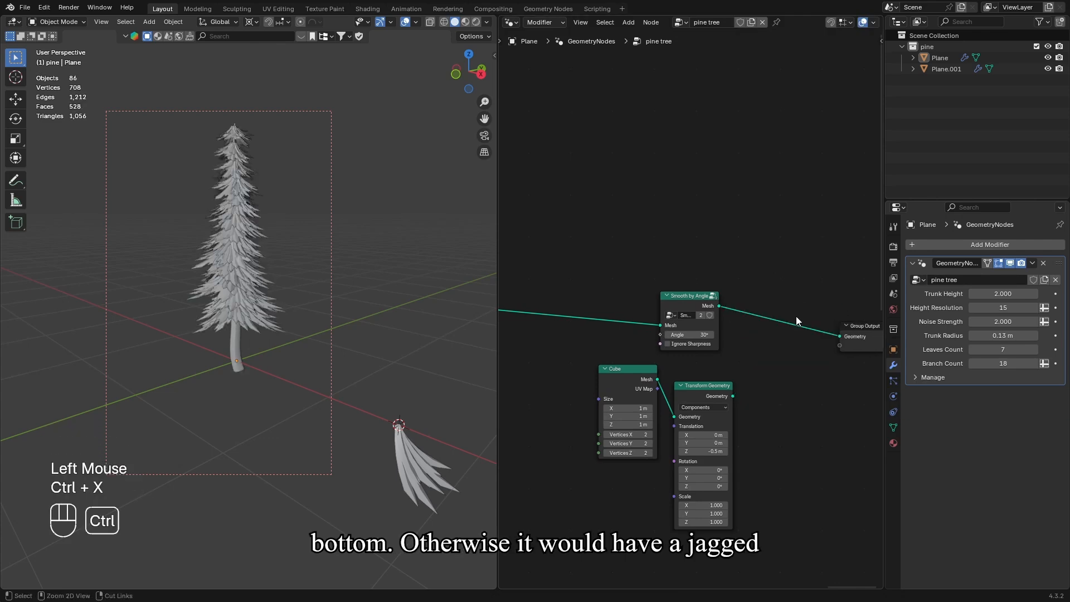
- Copy the Cube and Transform Geometry nodes and delete the originals
left_click_drag(636, 355, 704, 434)
key("ctrl+c")
key("ctrl+c")
key("BackSpace")
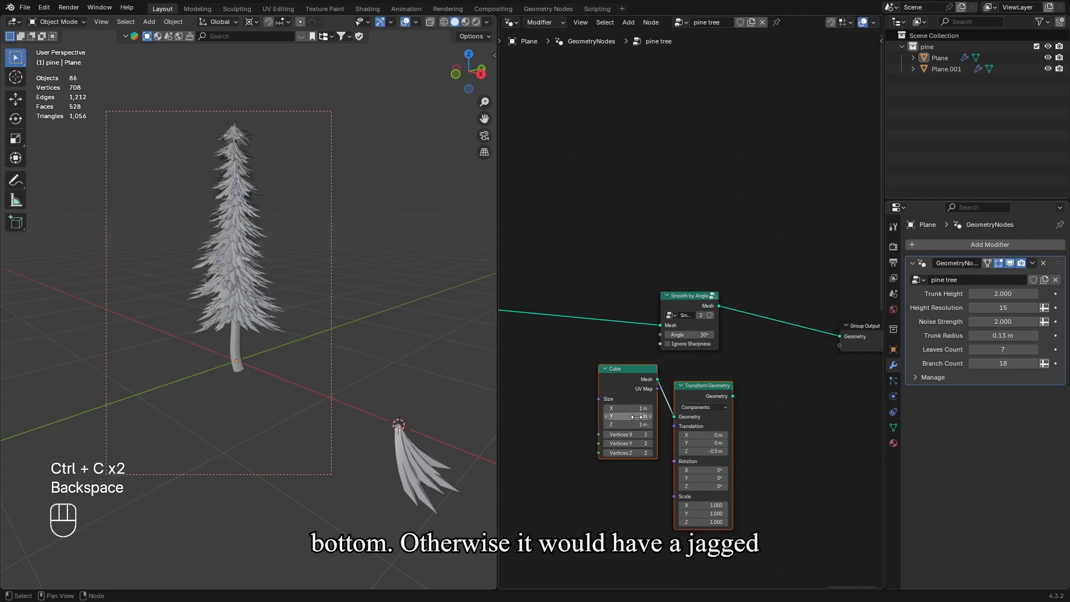
scroll(696, 406, "down", 2)
key("x")
- Paste the Cube and Transform Geometry nodes into the trunk mesh frame below the Curve to Mesh node
scroll(691, 396, "down", 2)
middle_click_drag(616, 415, 731, 433)
scroll(658, 402, "up", 2)
middle_click_drag(538, 360, 694, 384)
scroll(608, 390, "up", 1)
middle_click_drag(538, 408, 731, 415)
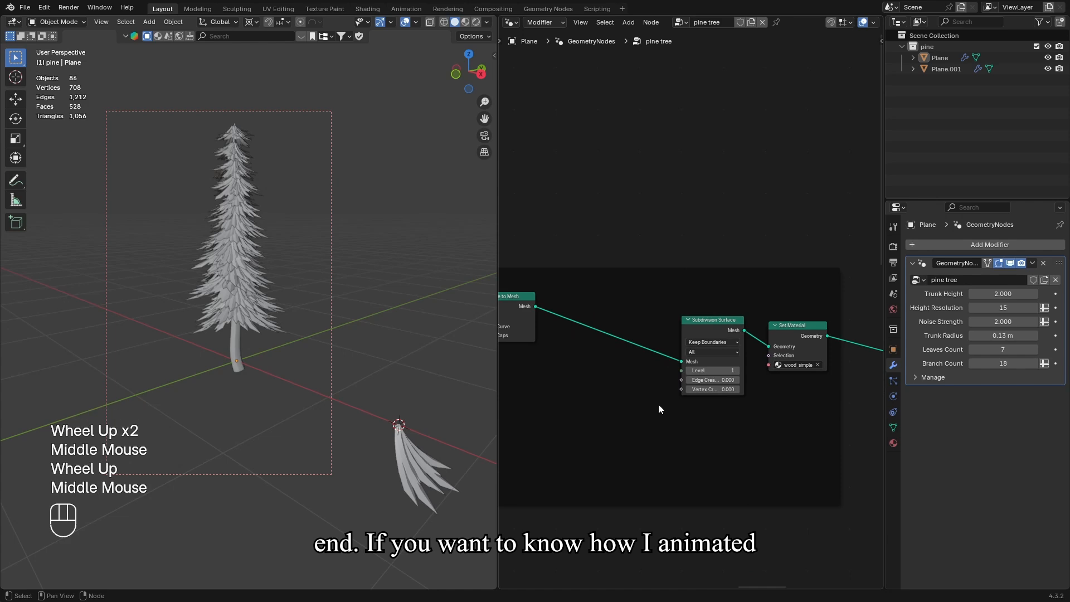
middle_click_drag(583, 356, 642, 363)
left_click(641, 363)
key("ctrl+v")
left_click_drag(638, 352, 613, 403)
left_click(614, 401)
- Insert a Difference Mesh Boolean between Curve to Mesh and Subdivision Surface, with the transformed cube feeding Mesh 2
left_click(667, 367)
key("shift+a")
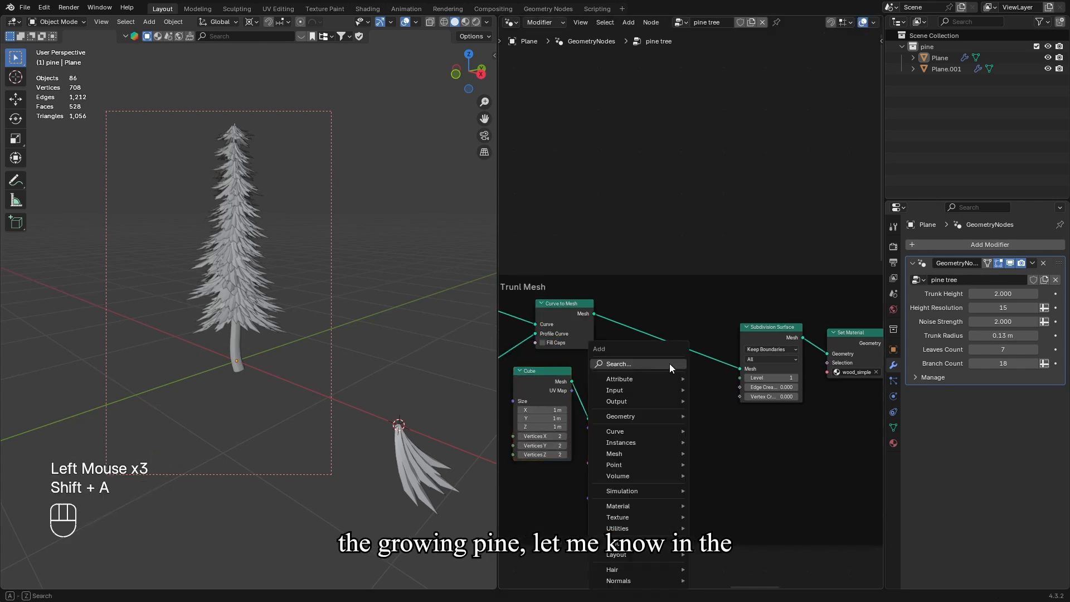
type("mesh boo")
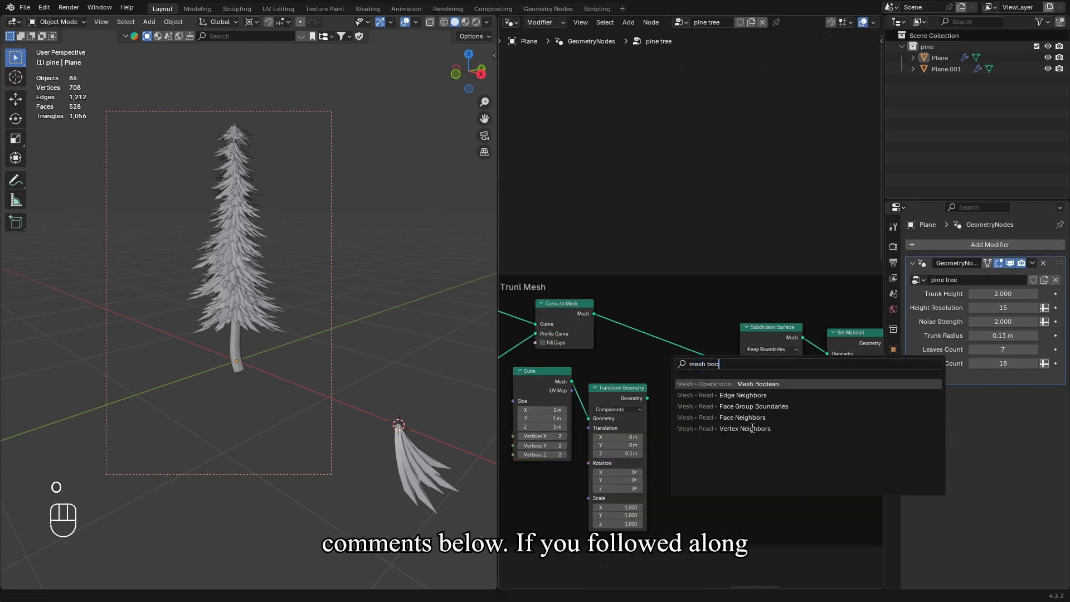
left_click(758, 384)
left_click(694, 356)
- Save the file with the flat-cut trunk
left_click(215, 375)
key("ctrl+s")
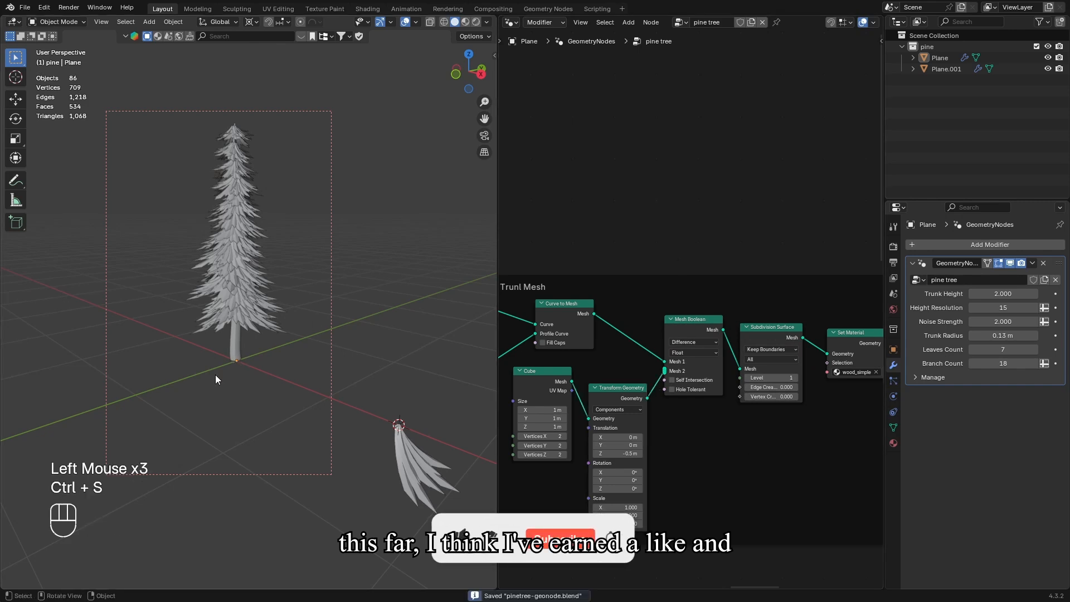
left_click(418, 245)
key("ctrl+s")
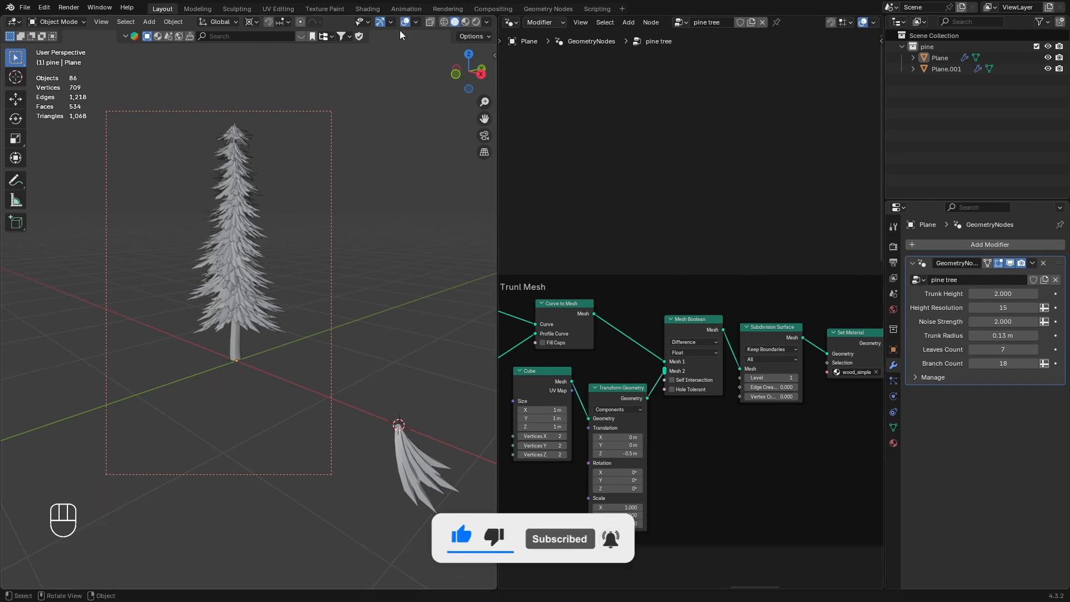